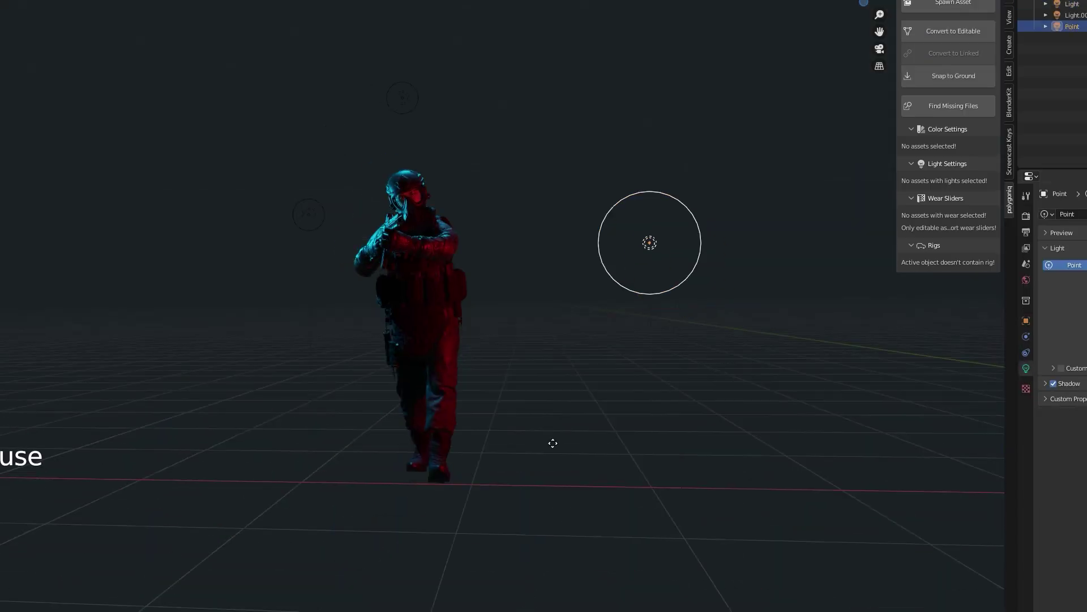
# Step: Orbit around the lit soldier preview and switch the node editor to World nodes
pyautogui.moveTo(553, 443)
pyautogui.mouseDown(button='middle')
pyautogui.moveTo(473, 506)
pyautogui.moveTo(438, 458)
pyautogui.mouseUp(button='middle')
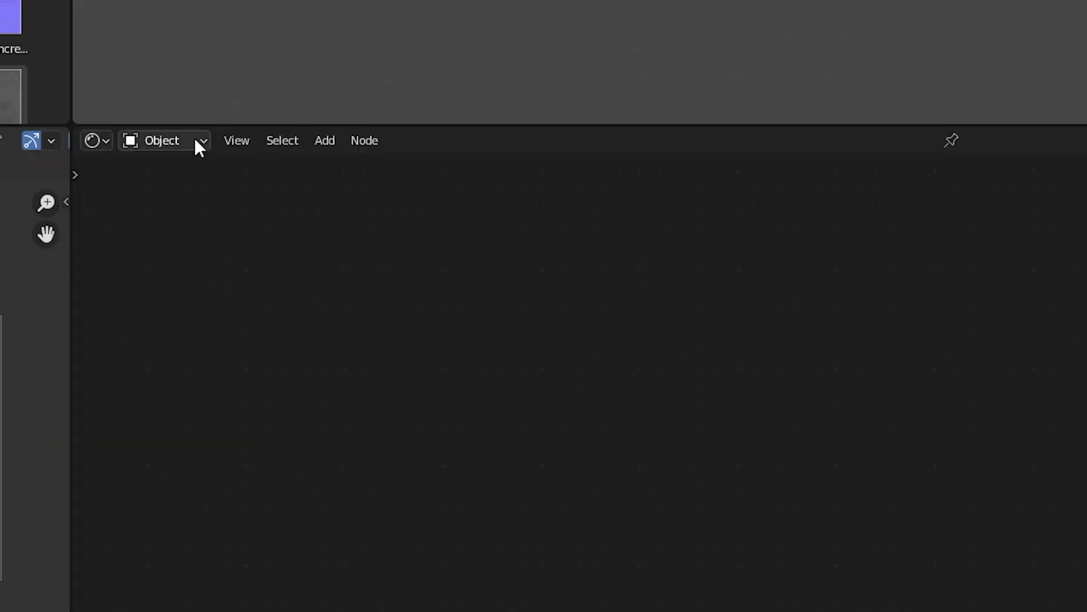
pyautogui.click(203, 138)
pyautogui.click(170, 165)
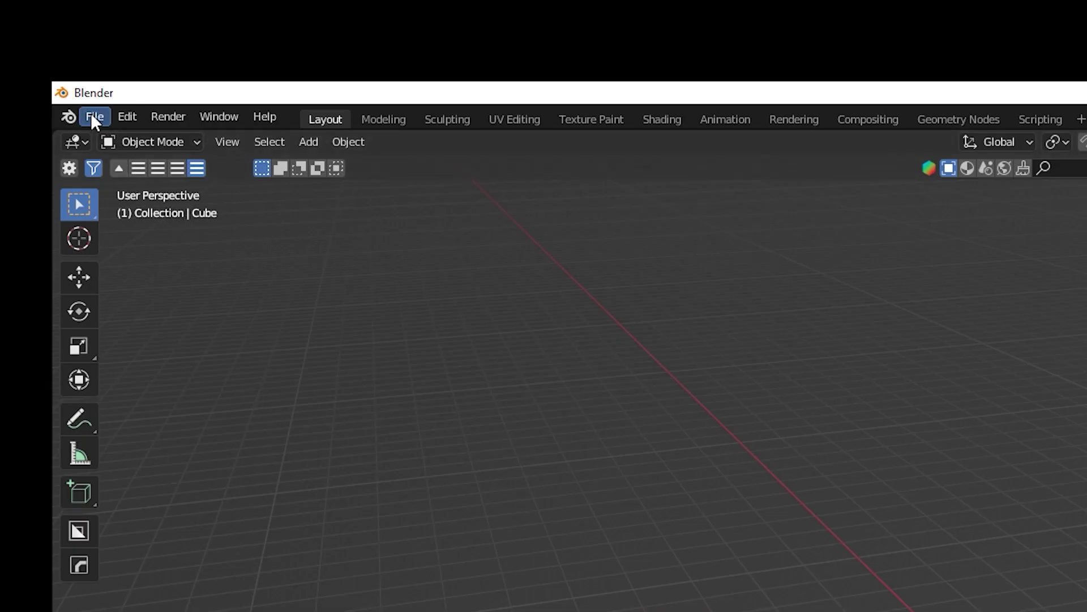
# Step: Import Astronaut.obj from Documents as a Wavefront OBJ via File > Import
pyautogui.click(91, 118)
pyautogui.moveTo(127, 252)
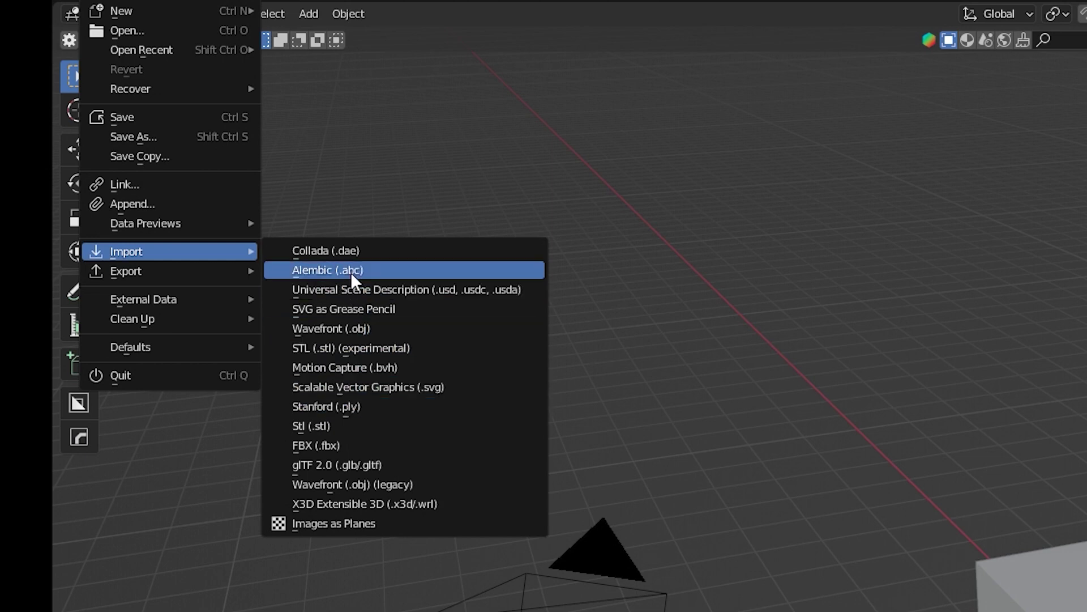
pyautogui.click(399, 328)
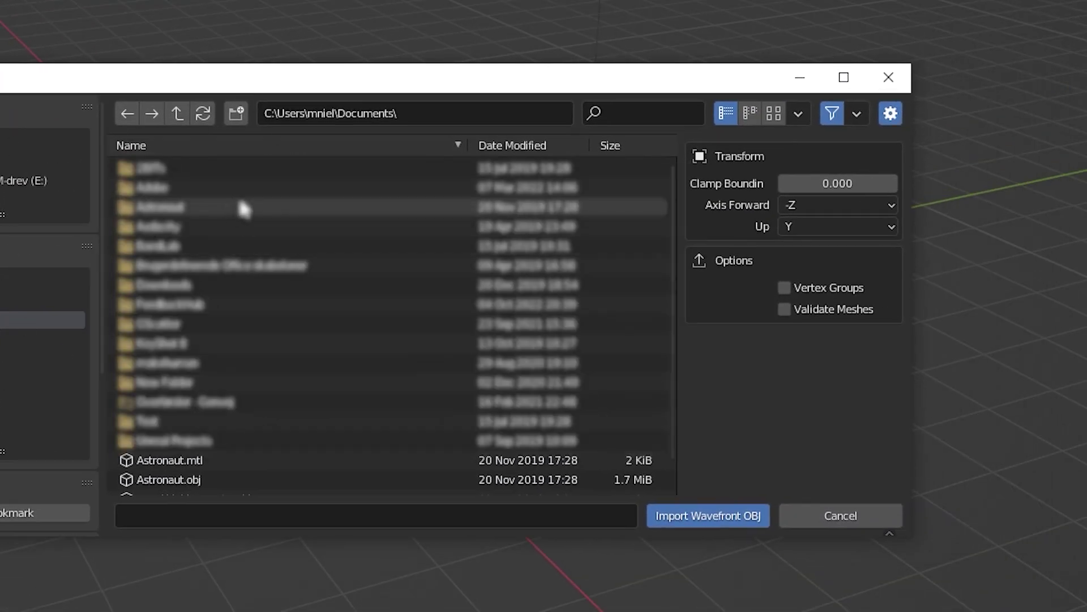
pyautogui.click(170, 480)
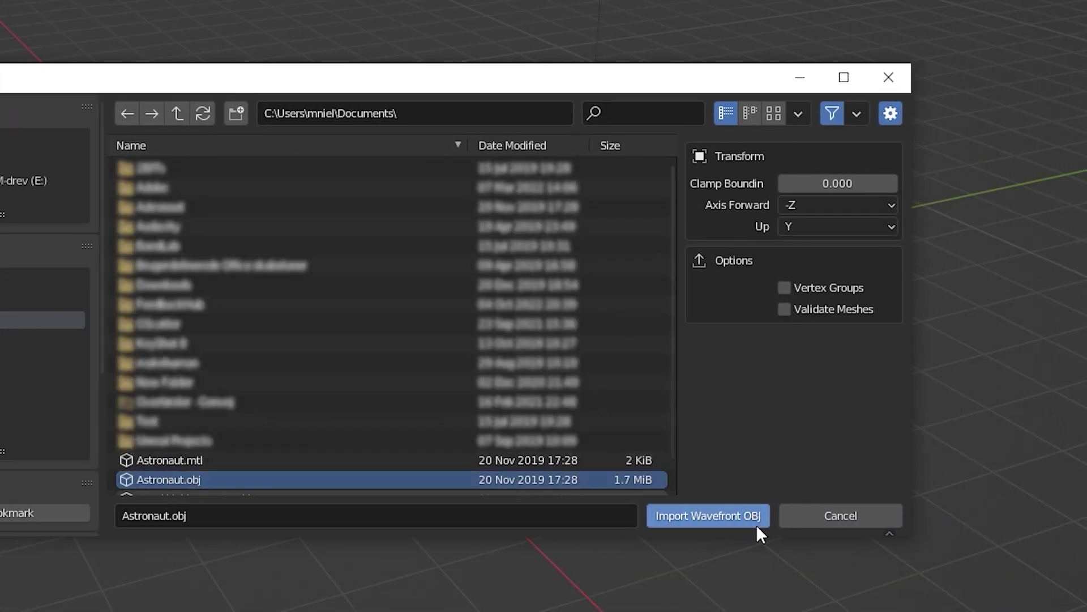
pyautogui.click(713, 515)
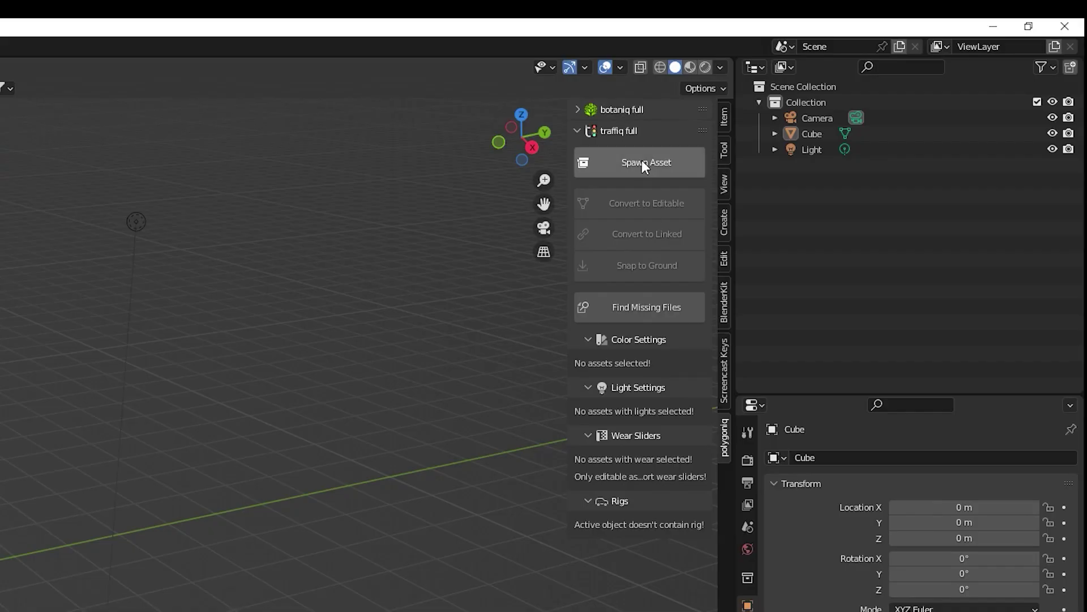
# Step: Browse traffiq's Spawn Asset gallery, from classic cars through the other vehicle categories
pyautogui.click(641, 163)
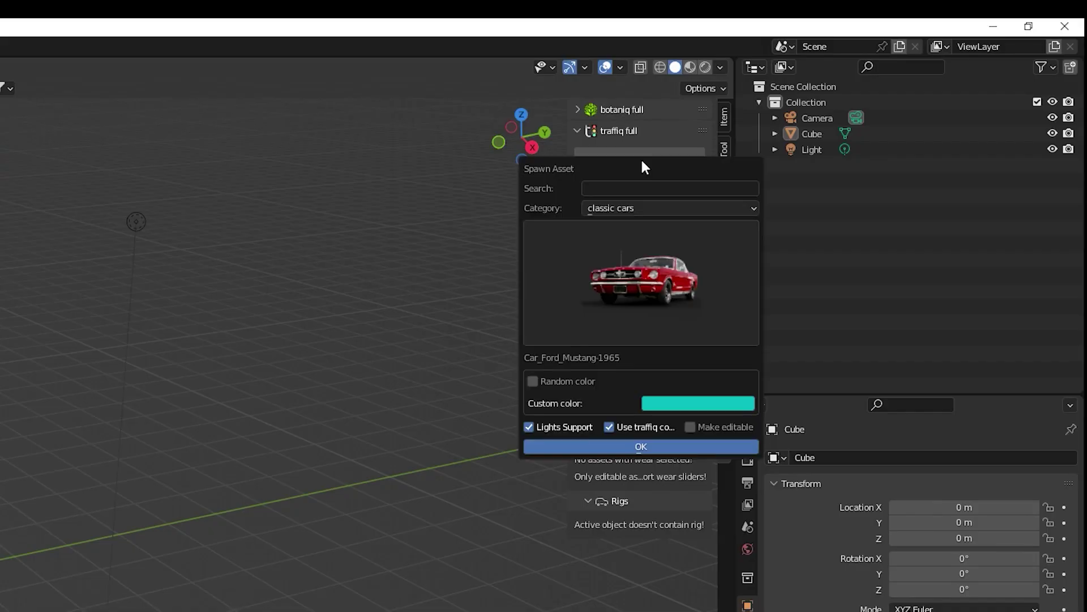
pyautogui.click(661, 272)
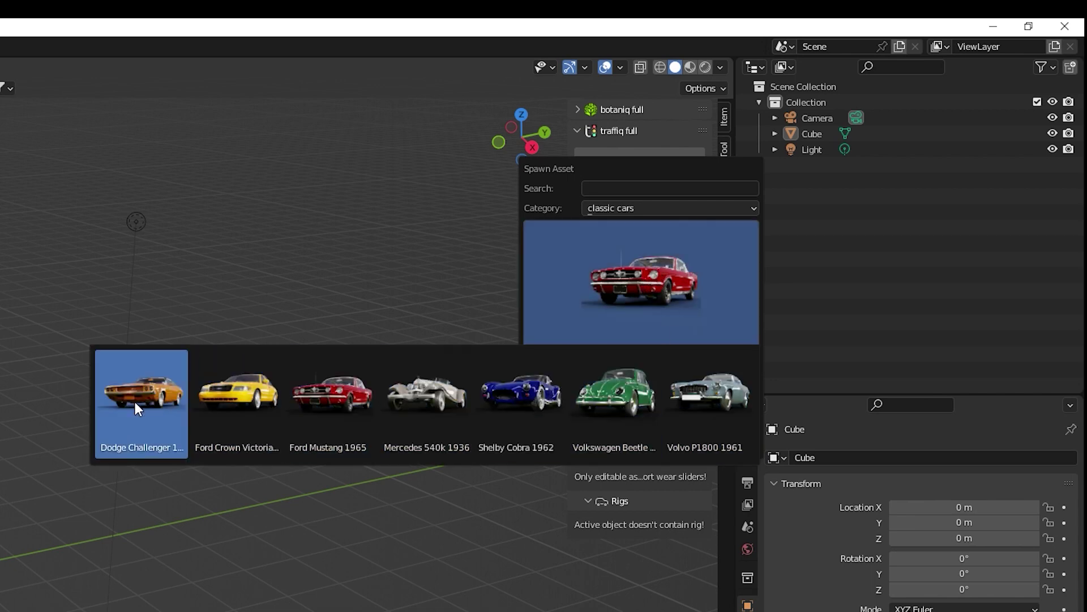
pyautogui.click(665, 209)
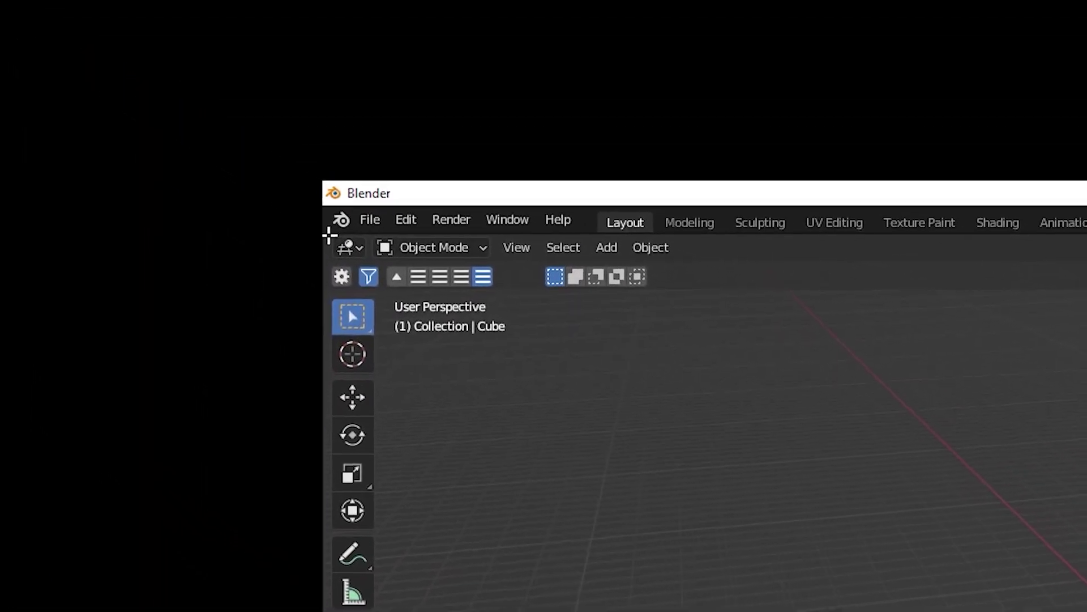
# Step: Split the viewport side by side and make the new area an Asset Browser
pyautogui.moveTo(398, 280); pyautogui.dragTo(991, 311)
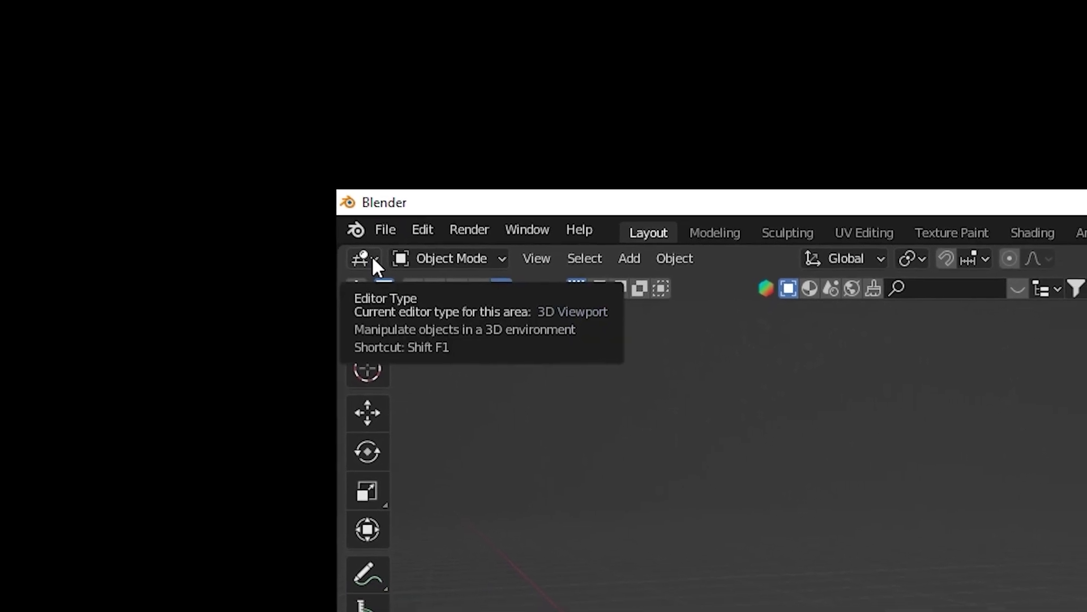
pyautogui.click(374, 265)
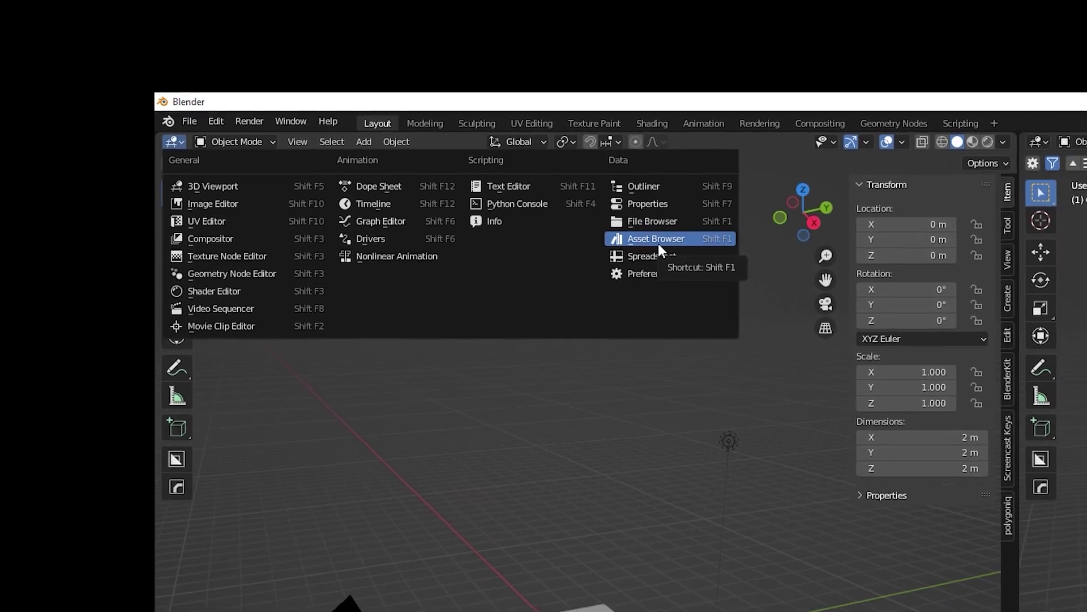
pyautogui.click(658, 244)
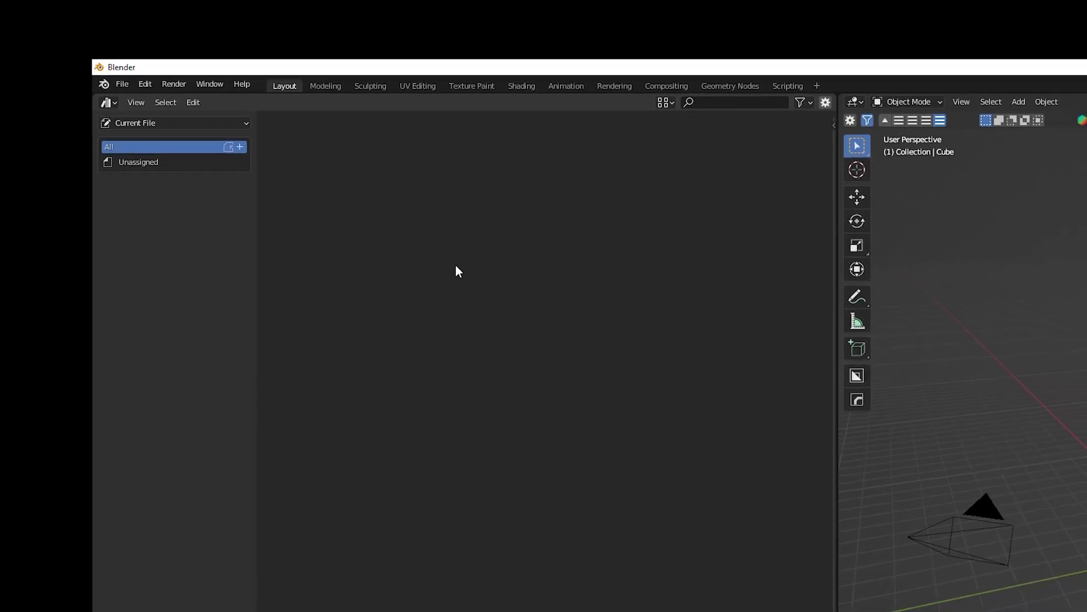
# Step: Show the Apocalypse library and place the D4_WALK4 soldier beside the cube
pyautogui.click(217, 109)
pyautogui.click(155, 203)
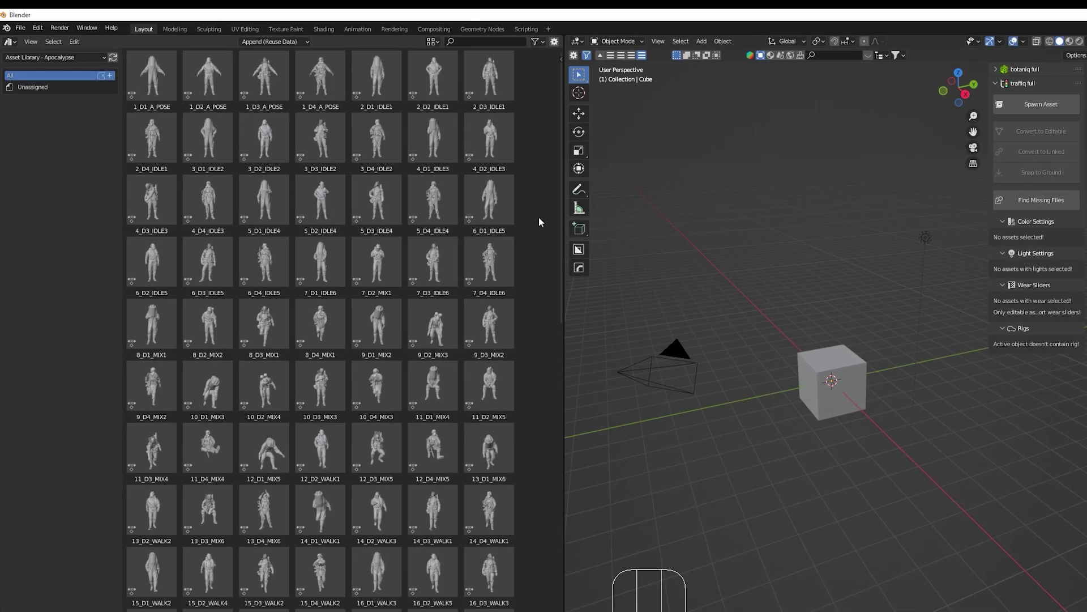
pyautogui.scroll(-3, 547, 230)
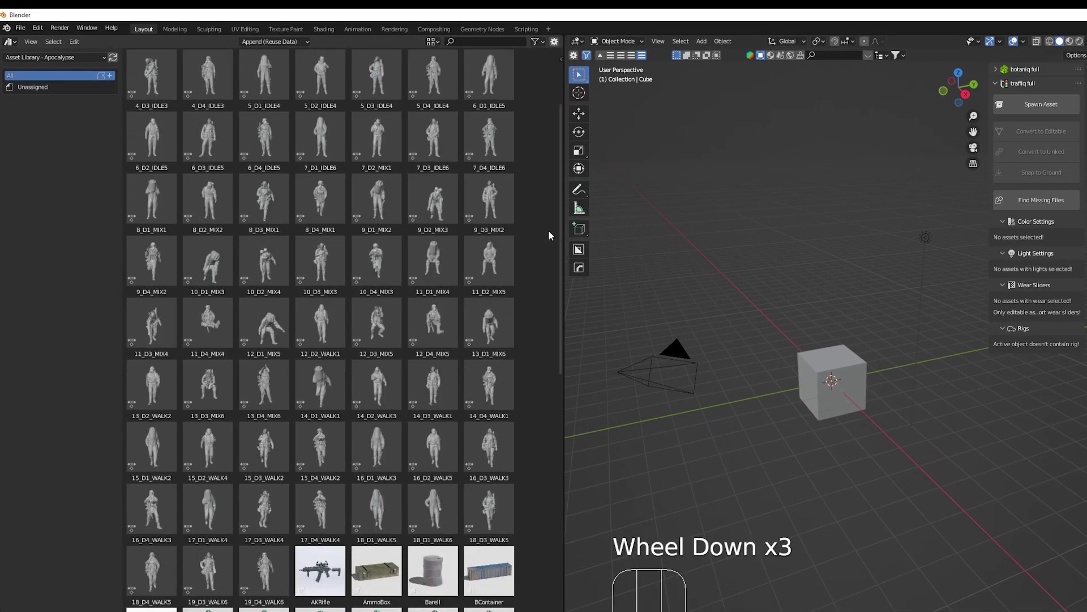
pyautogui.scroll(-4, 548, 229)
pyautogui.scroll(-6, 547, 230)
pyautogui.scroll(-1, 547, 230)
pyautogui.scroll(-3, 382, 392)
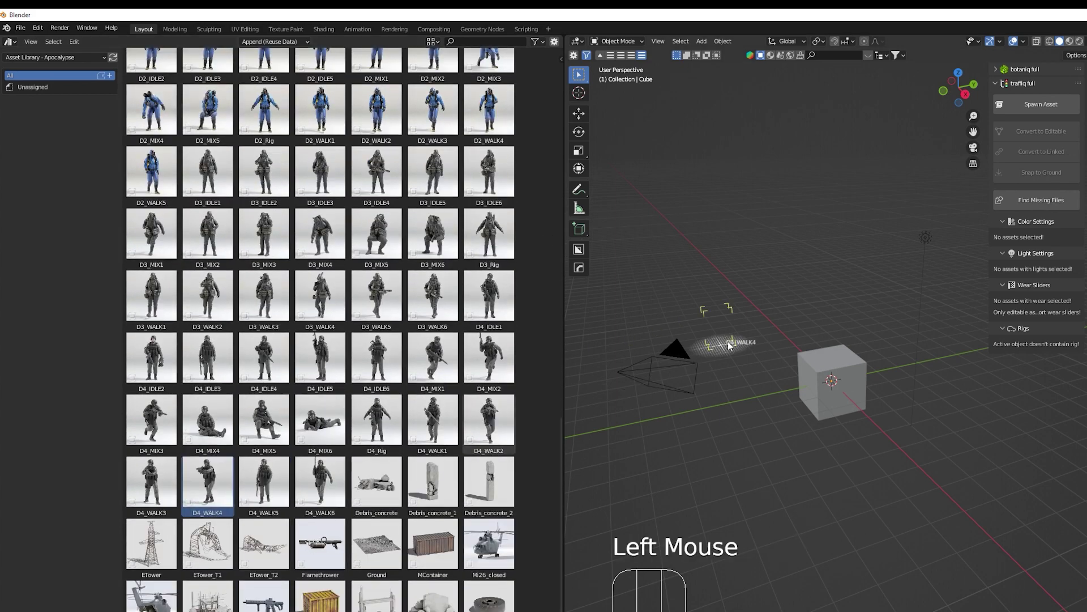
pyautogui.moveTo(729, 344); pyautogui.dragTo(775, 324)
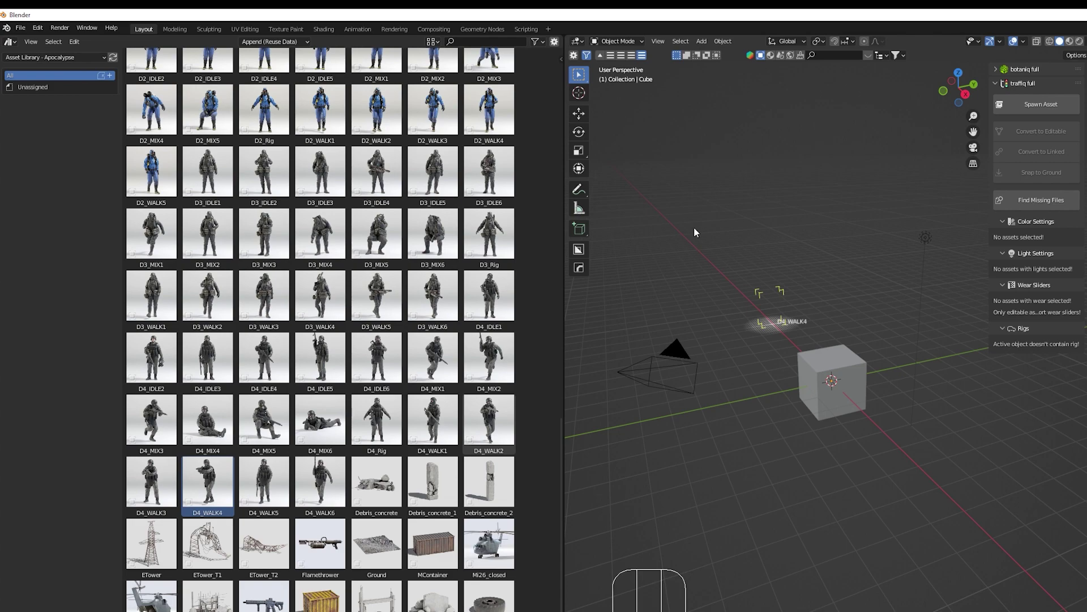
pyautogui.moveTo(760, 322); pyautogui.dragTo(772, 319)
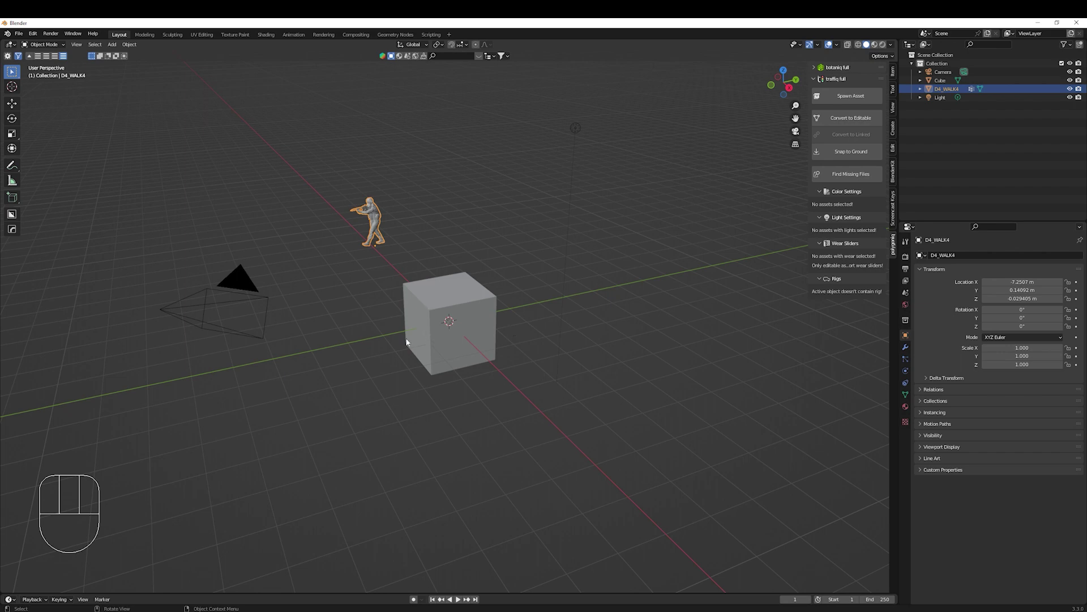
# Step: Orbit the view toward the soldier and select the Light
pyautogui.moveTo(359, 334); pyautogui.dragTo(452, 321, button='middle')
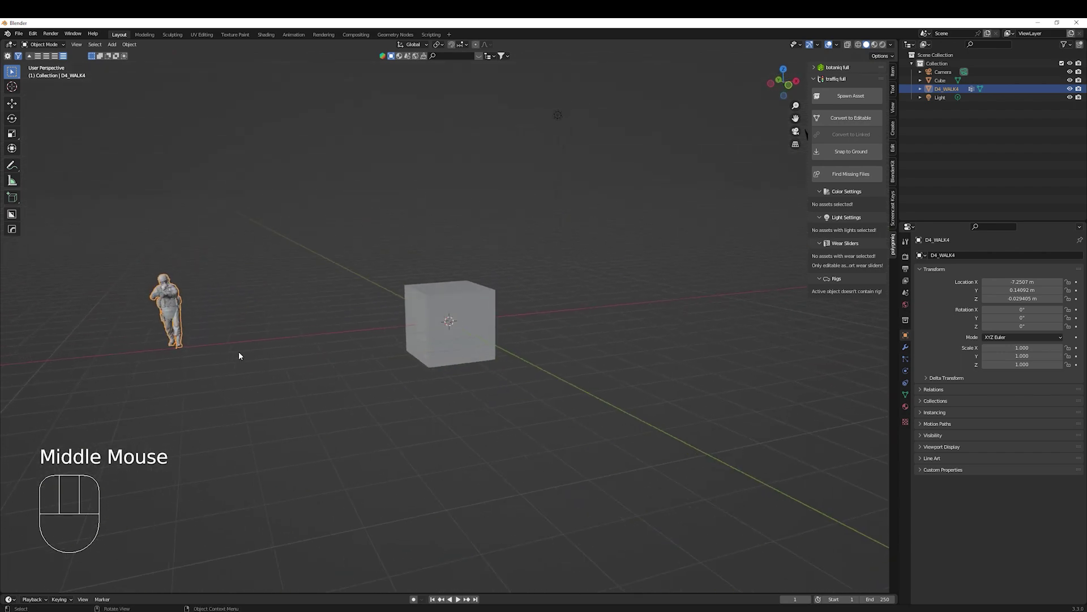
pyautogui.moveTo(239, 355)
pyautogui.keyDown('shift'); pyautogui.mouseDown(button='middle')
pyautogui.moveTo(465, 334)
pyautogui.moveTo(408, 320)
pyautogui.moveTo(476, 323)
pyautogui.mouseUp(button='middle'); pyautogui.keyUp('shift')
pyautogui.scroll(4, 419, 366)
pyautogui.keyDown('shift'); pyautogui.moveTo(419, 367); pyautogui.dragTo(437, 339, button='middle'); pyautogui.keyUp('shift')
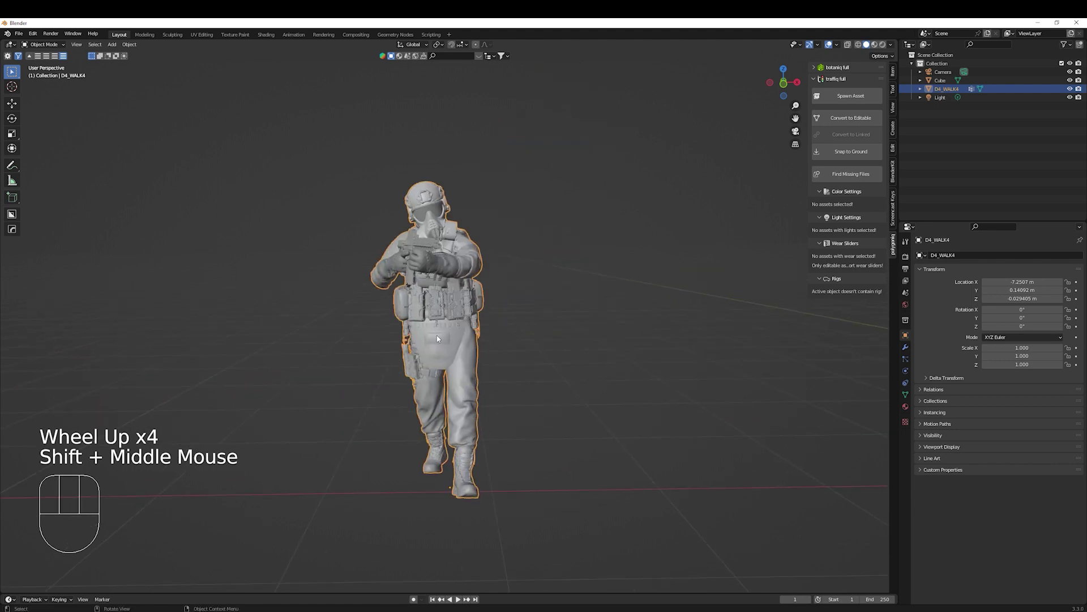
pyautogui.scroll(-3, 441, 333)
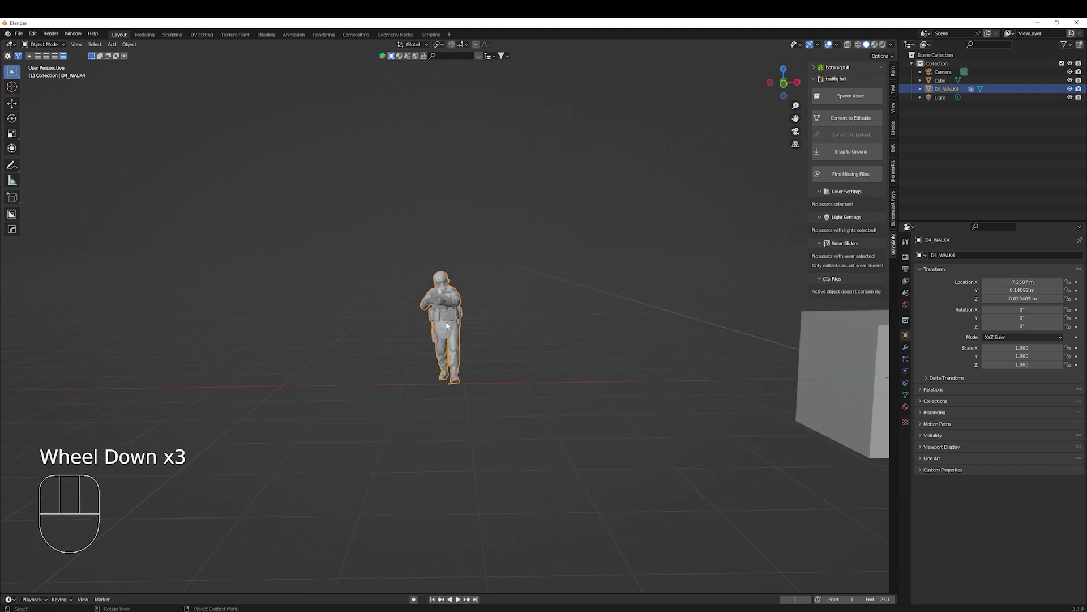
pyautogui.scroll(-3, 441, 333)
pyautogui.scroll(-1, 646, 247)
pyautogui.scroll(2, 646, 246)
pyautogui.click(742, 188)
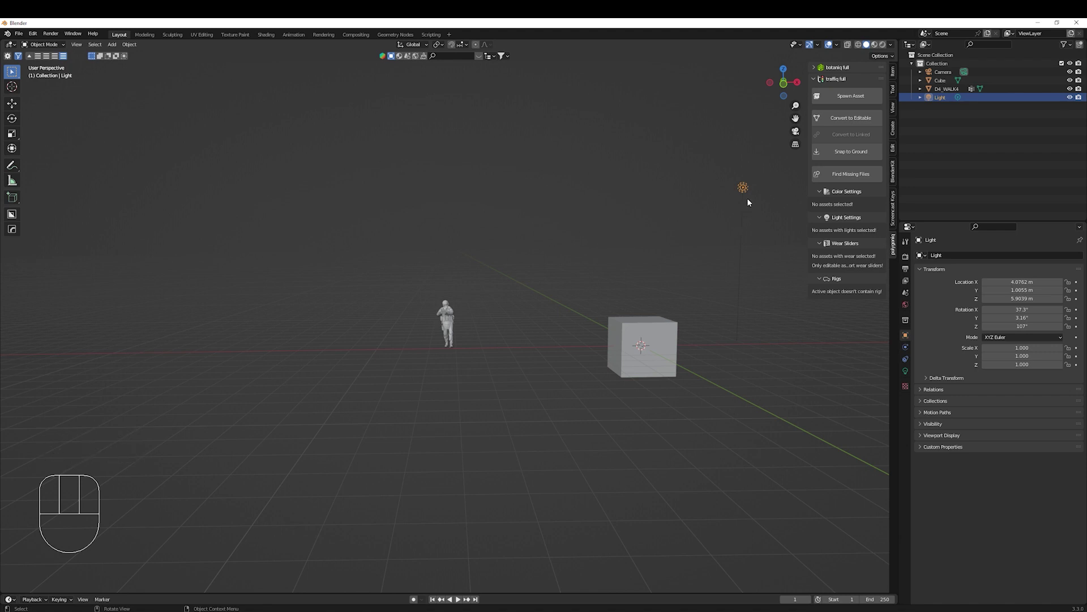
pyautogui.click(697, 192)
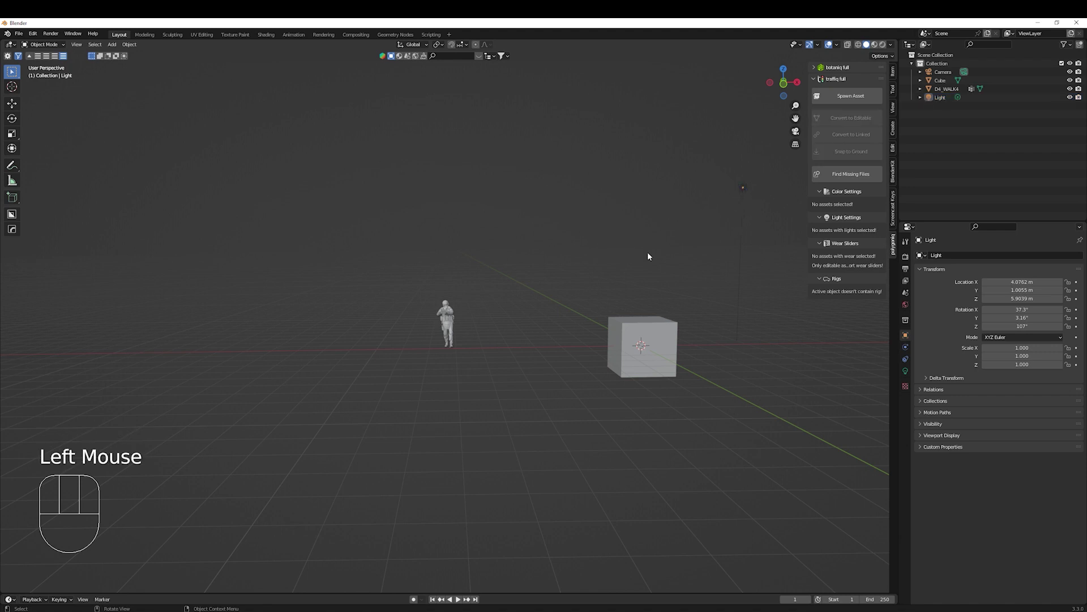
pyautogui.click(743, 188)
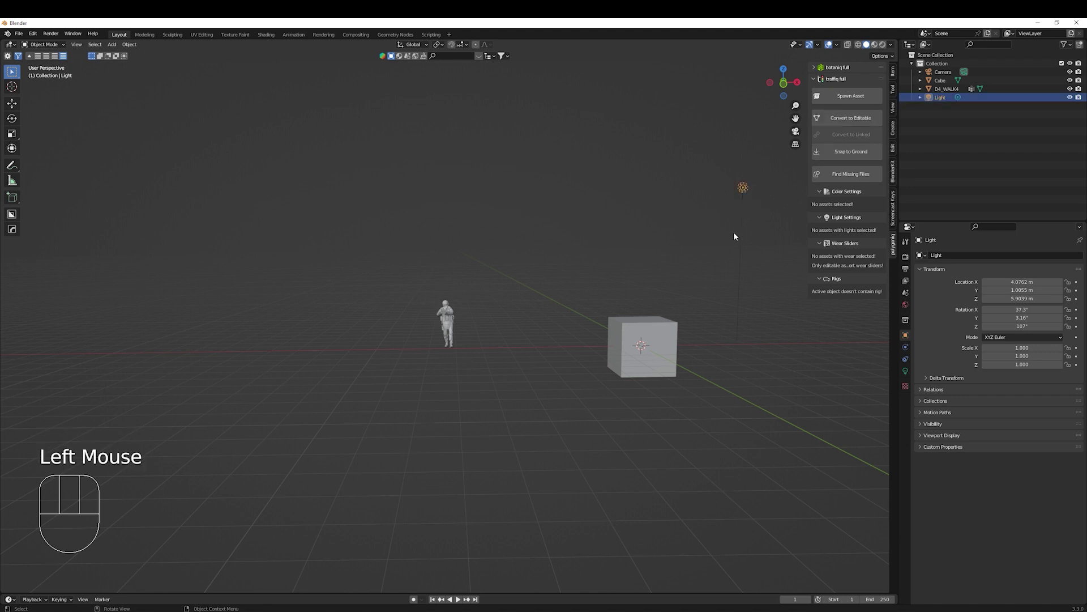
pyautogui.click(708, 300)
pyautogui.click(742, 187)
# Step: Move the Light beside the soldier, to about -7.99, 0.11, 1.56 m
pyautogui.press('g')
pyautogui.click(420, 329)
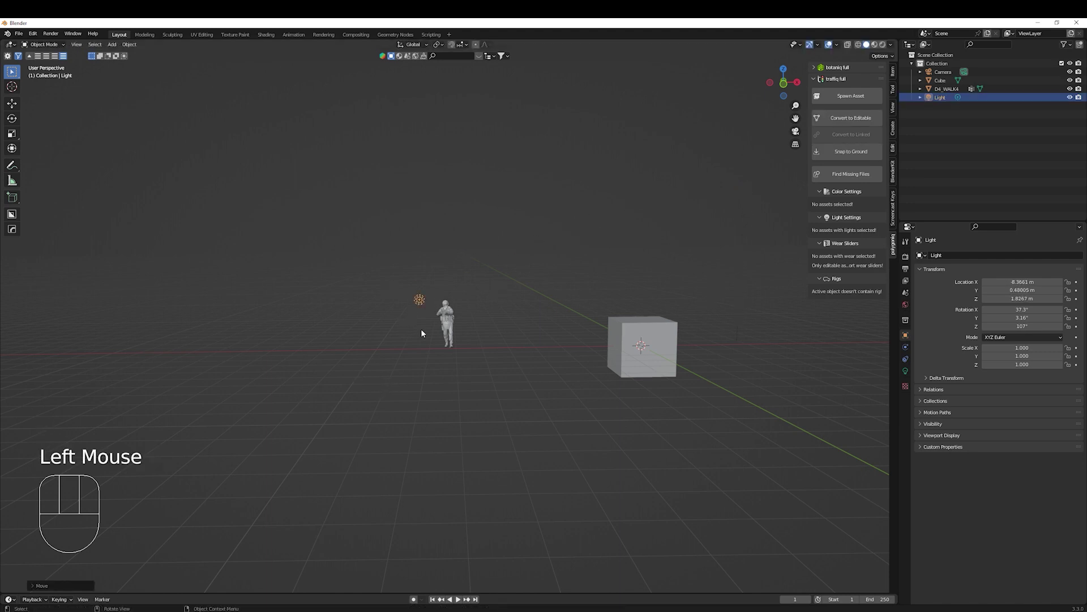
pyautogui.scroll(5, 421, 329)
pyautogui.moveTo(429, 336)
pyautogui.mouseDown(button='middle')
pyautogui.moveTo(569, 313)
pyautogui.moveTo(584, 332)
pyautogui.moveTo(539, 327)
pyautogui.mouseUp(button='middle')
pyautogui.press('g')
pyautogui.click(578, 324)
pyautogui.press('g')
pyautogui.click(556, 318)
pyautogui.scroll(2, 548, 322)
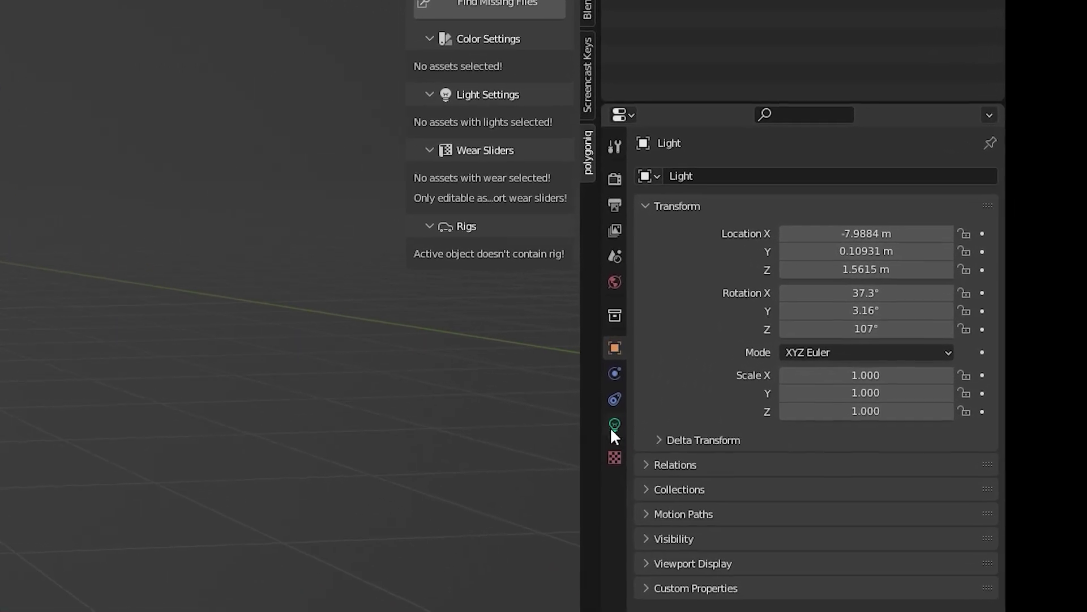
# Step: Change the point light's Power from 1000 W to 50 W in Object Data properties
pyautogui.click(641, 420)
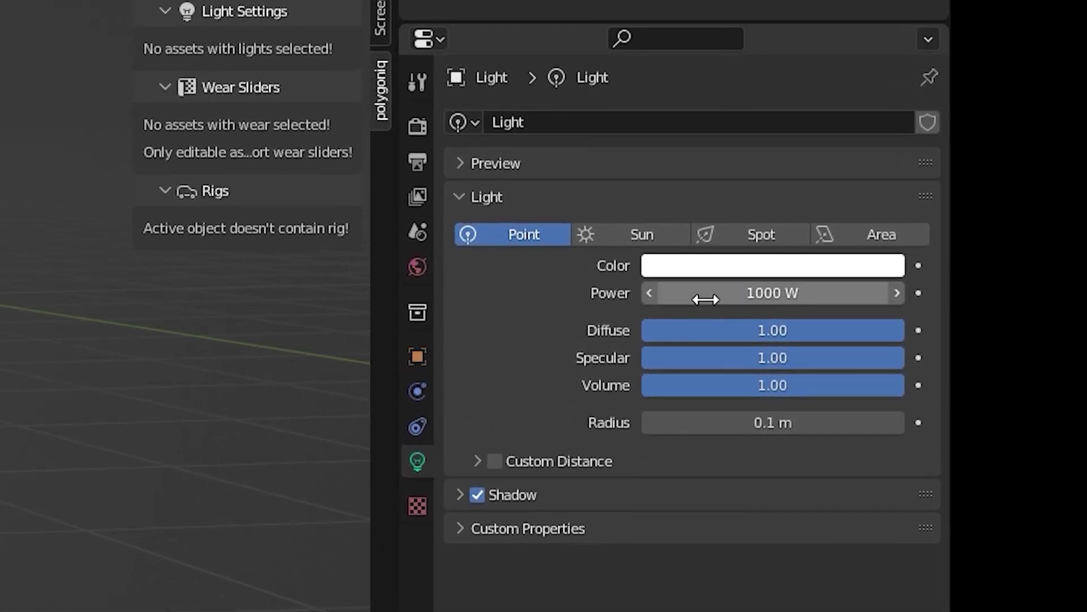
pyautogui.moveTo(745, 297); pyautogui.dragTo(773, 297)
pyautogui.doubleClick(761, 293)
pyautogui.write('50')
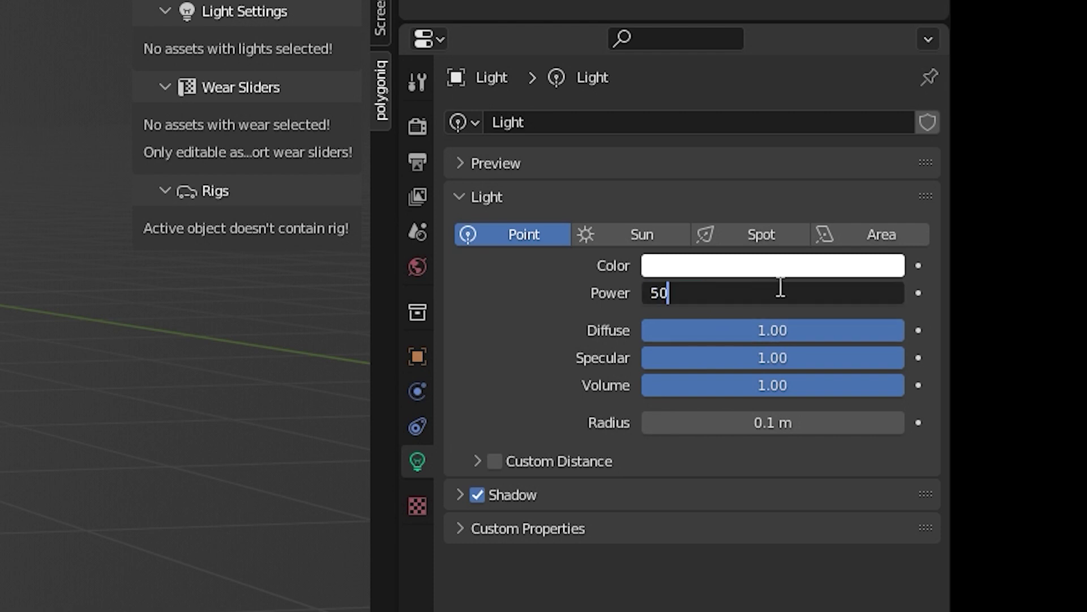
pyautogui.press('Return')
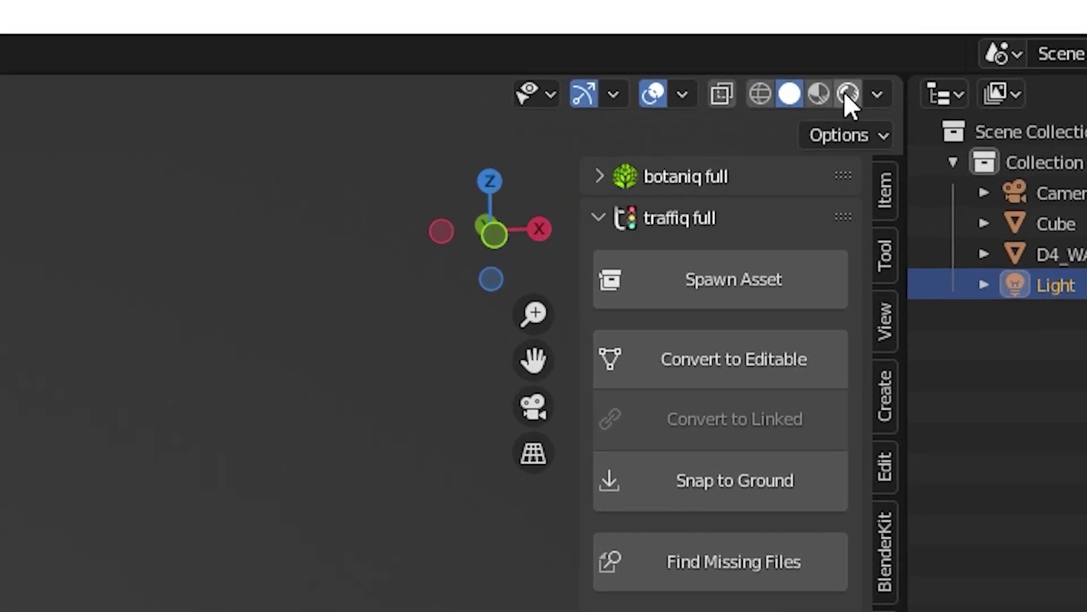
# Step: Turn on Rendered viewport shading and show the Render Properties
pyautogui.click(847, 94)
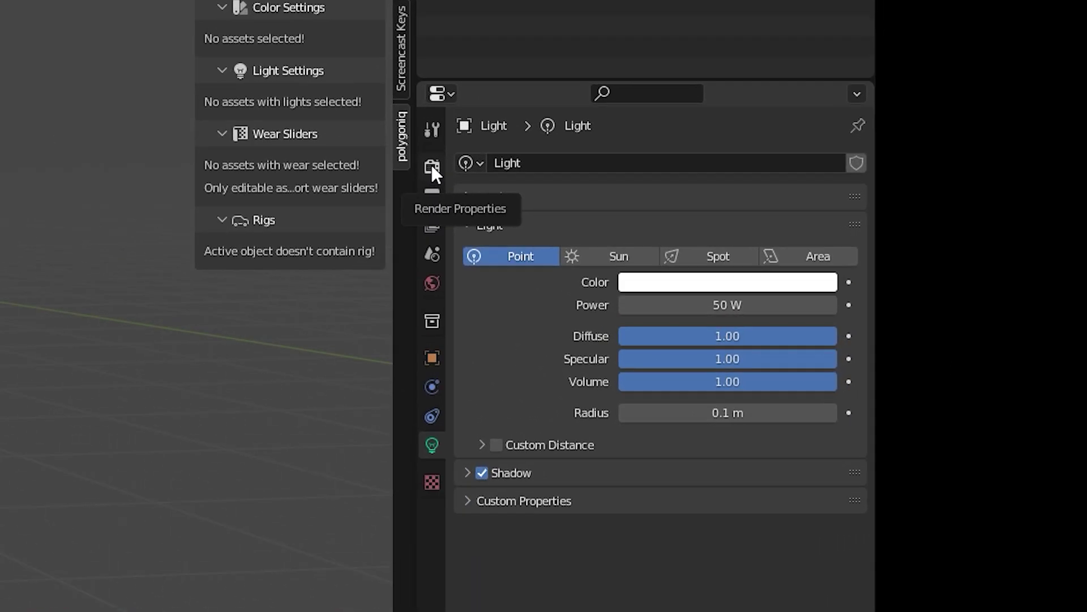
pyautogui.click(888, 264)
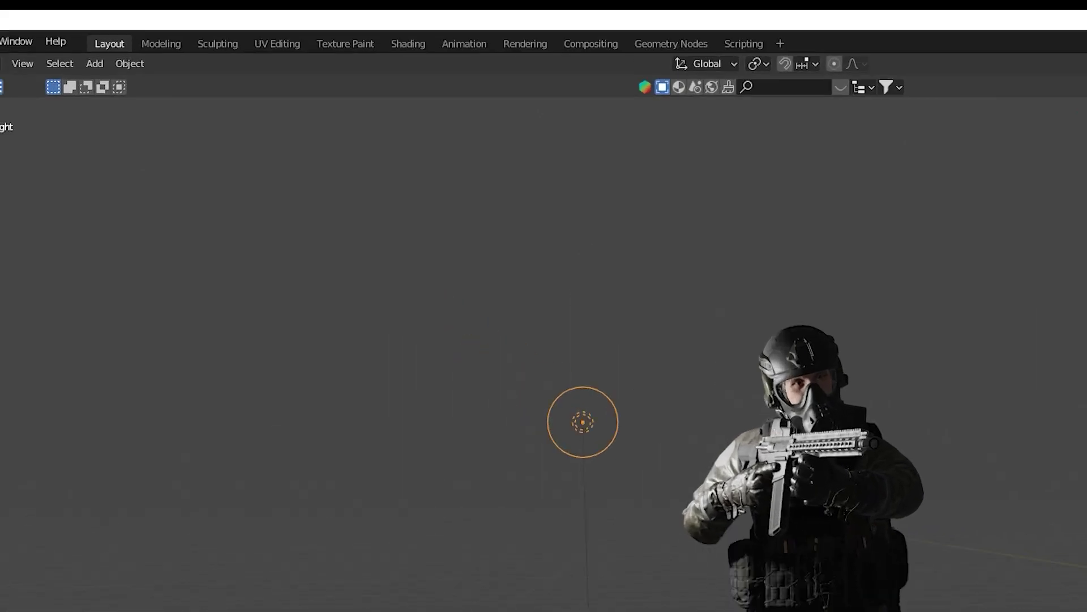
# Step: In the Shading workspace, enable rendered preview and set the shader editor to World
pyautogui.click(759, 89)
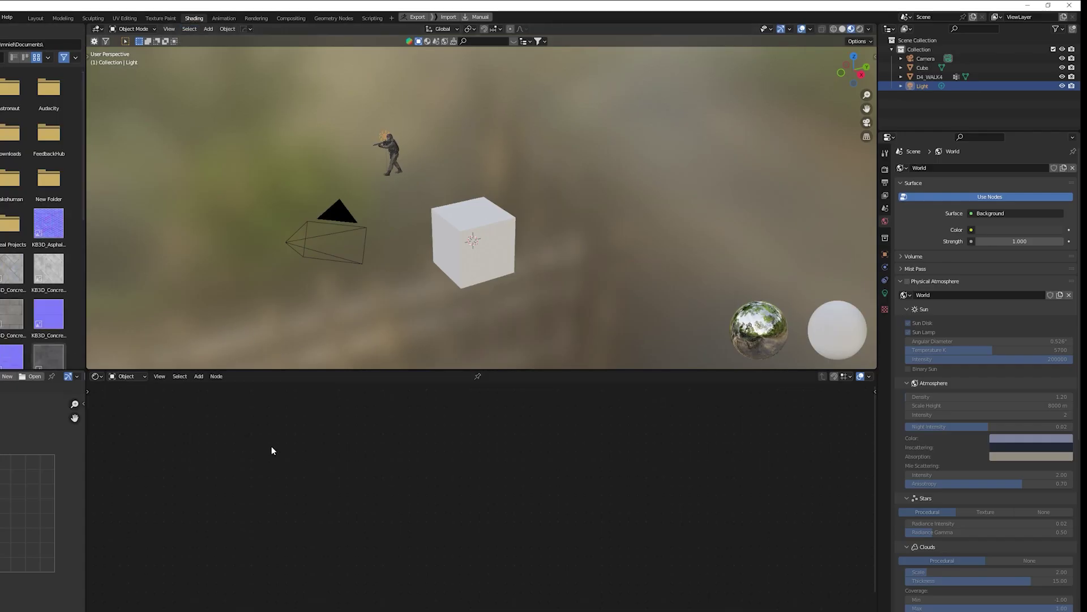
pyautogui.moveTo(298, 209); pyautogui.dragTo(381, 197, button='middle')
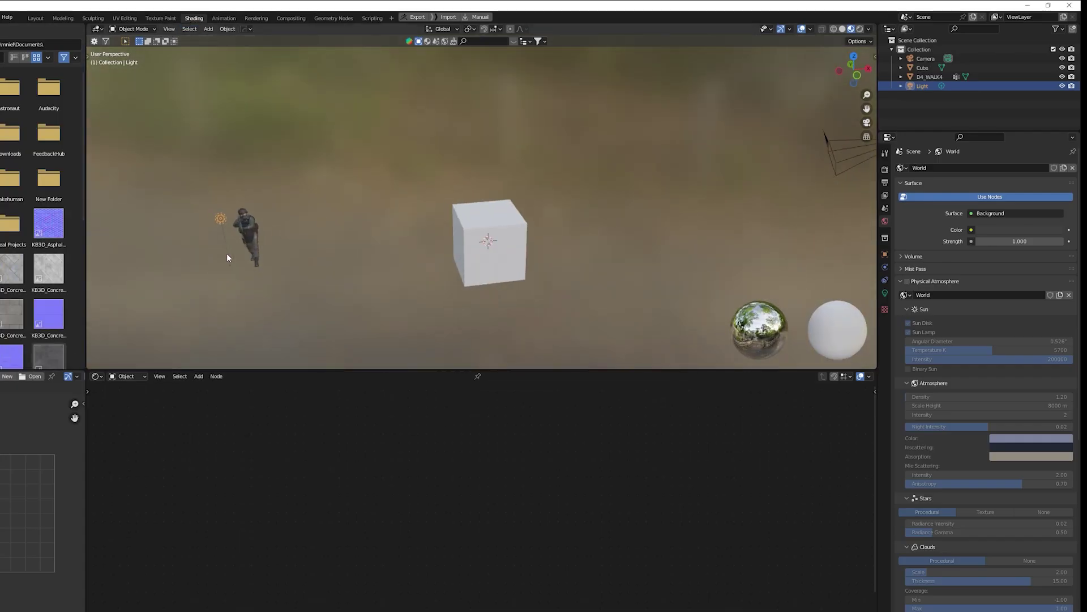
pyautogui.moveTo(227, 253)
pyautogui.mouseDown(button='middle')
pyautogui.moveTo(288, 208)
pyautogui.moveTo(251, 230)
pyautogui.moveTo(381, 262)
pyautogui.moveTo(648, 153)
pyautogui.mouseUp(button='middle')
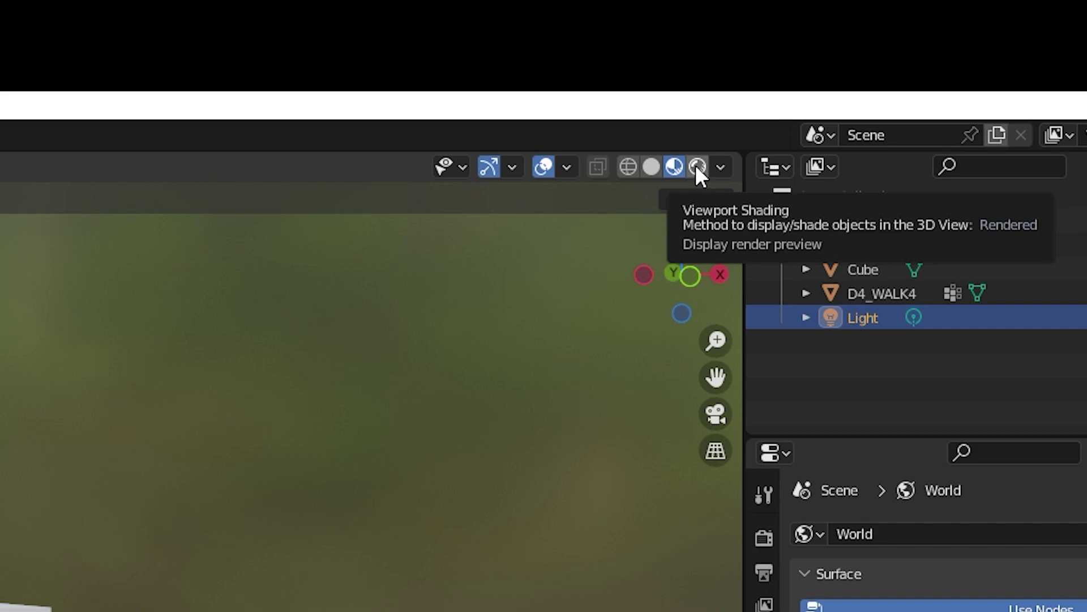
pyautogui.click(696, 167)
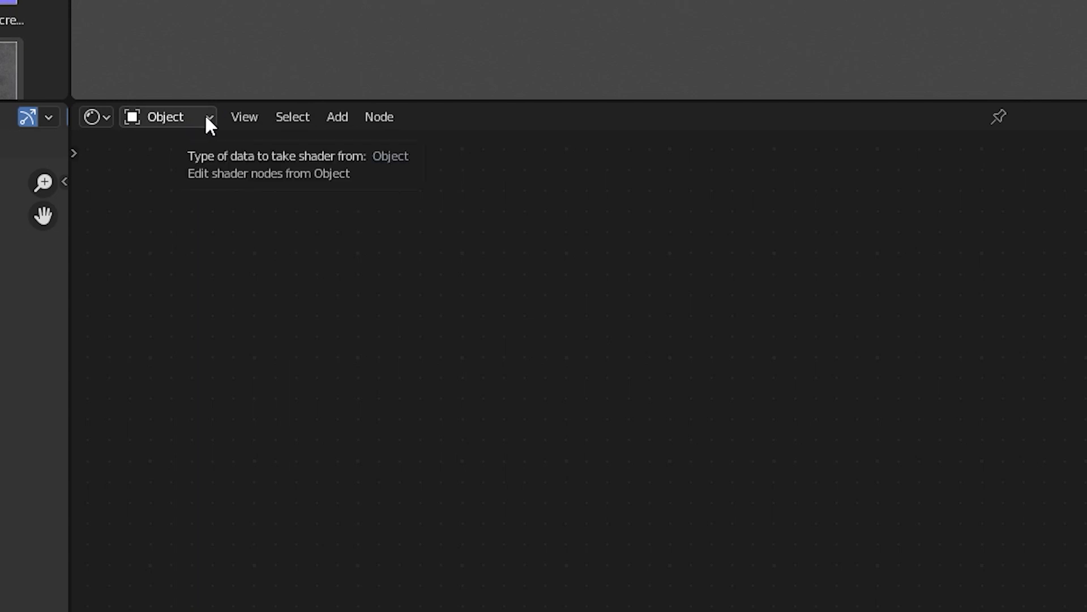
pyautogui.click(204, 119)
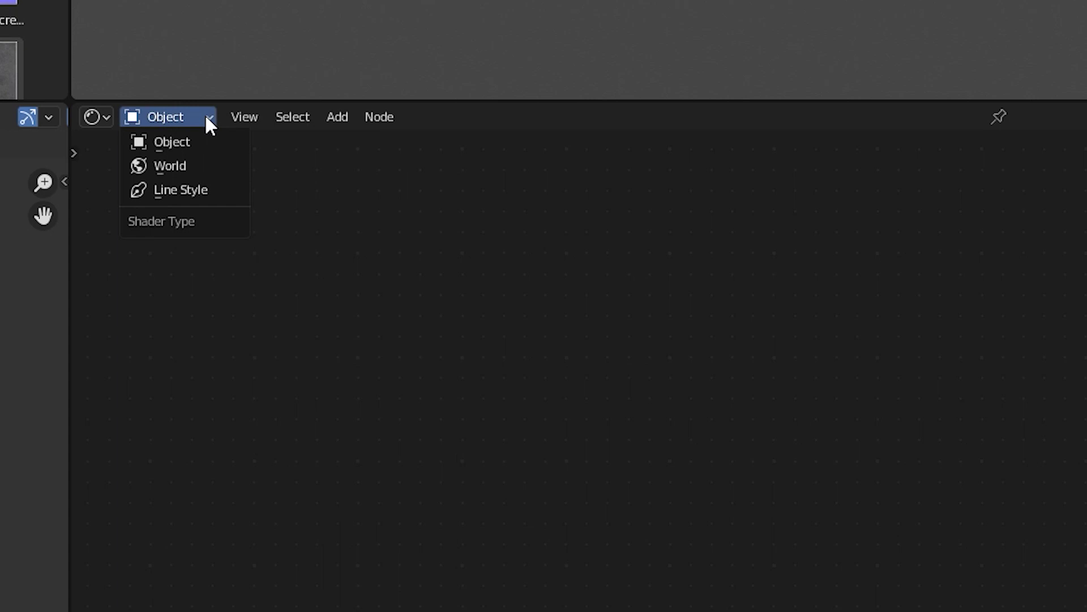
pyautogui.click(182, 166)
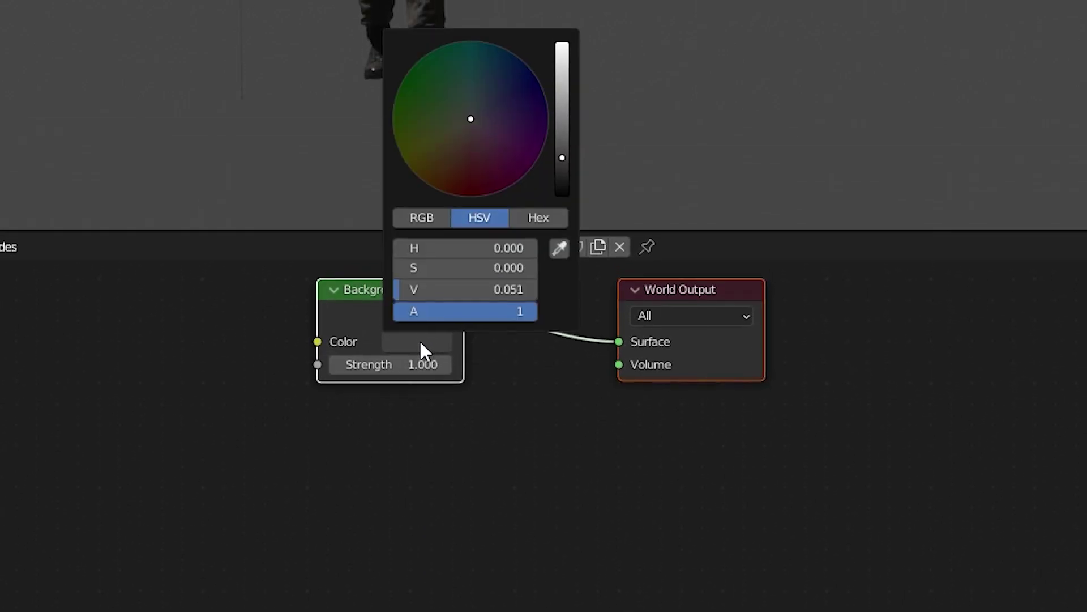
# Step: Tint the World Background color bluish and darken its value almost to black
pyautogui.moveTo(521, 162)
pyautogui.mouseDown()
pyautogui.moveTo(473, 141)
pyautogui.moveTo(472, 74)
pyautogui.moveTo(456, 229)
pyautogui.moveTo(514, 142)
pyautogui.moveTo(476, 139)
pyautogui.mouseUp()
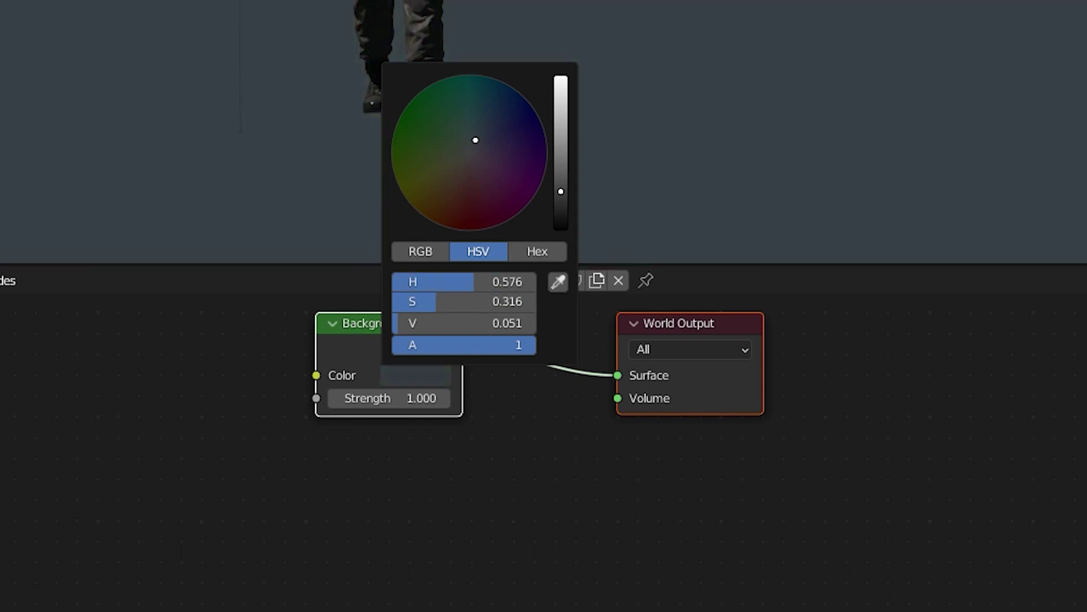
pyautogui.moveTo(560, 196)
pyautogui.mouseDown()
pyautogui.moveTo(561, 127)
pyautogui.moveTo(560, 195)
pyautogui.moveTo(560, 145)
pyautogui.moveTo(560, 161)
pyautogui.mouseUp()
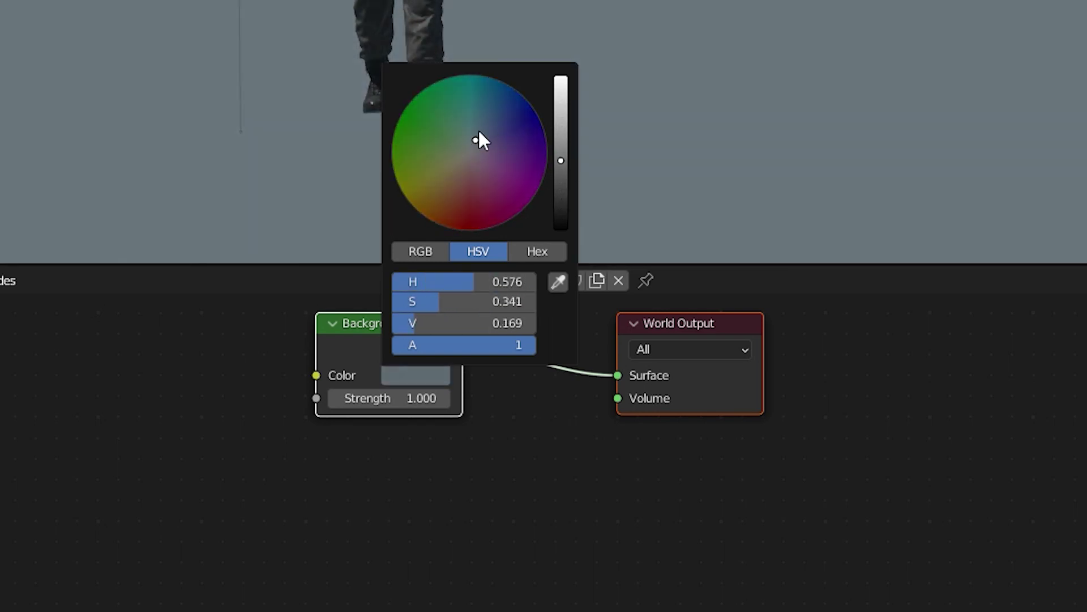
pyautogui.moveTo(478, 129); pyautogui.dragTo(473, 149)
pyautogui.moveTo(561, 160); pyautogui.dragTo(560, 212)
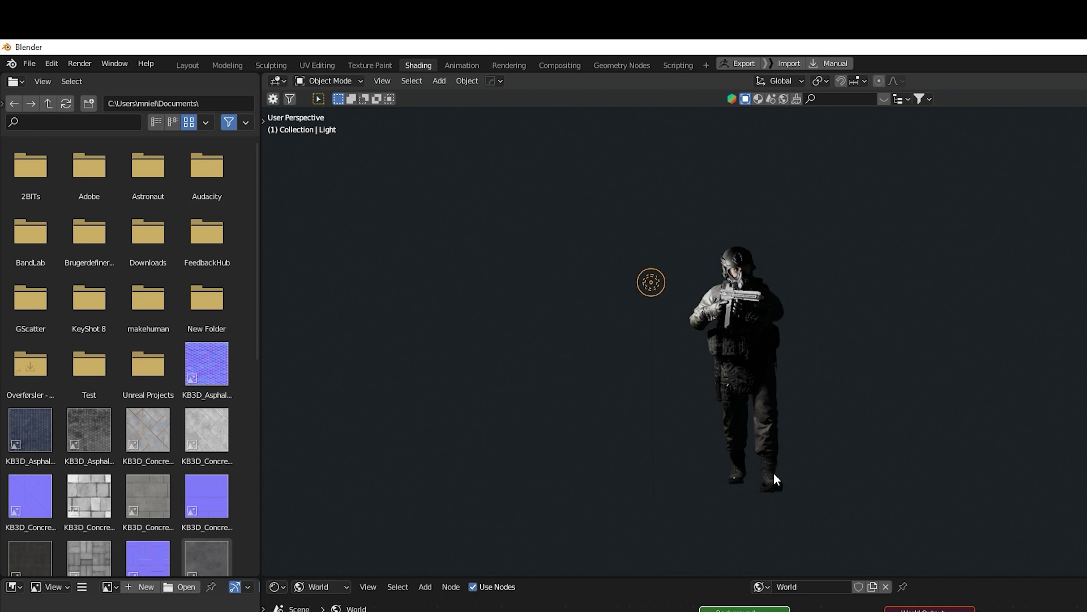
# Step: Back in Layout, set the point light's colour to cyan
pyautogui.click(188, 65)
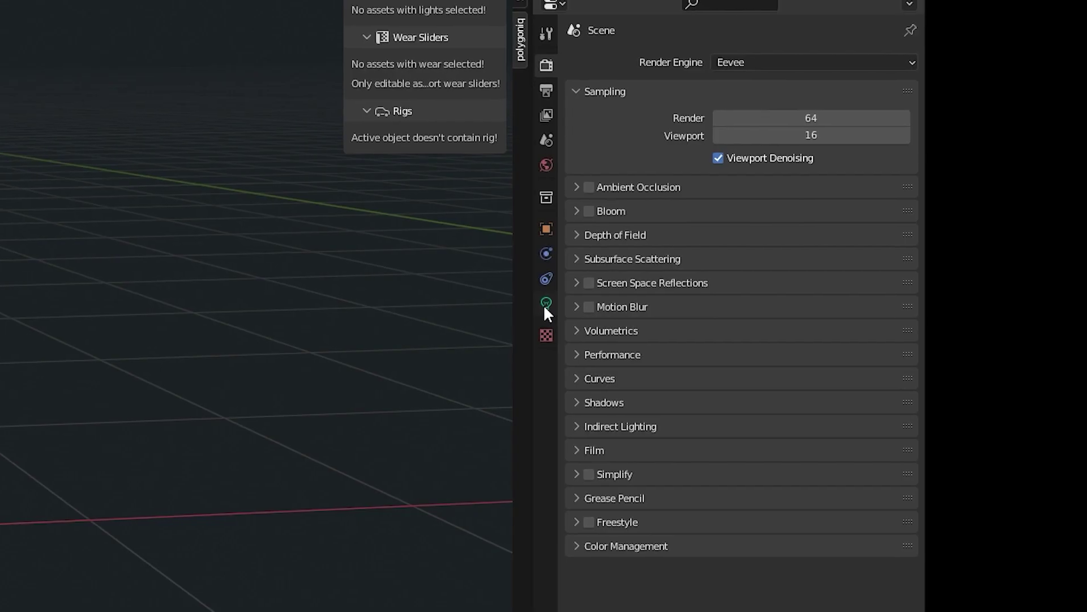
pyautogui.click(528, 306)
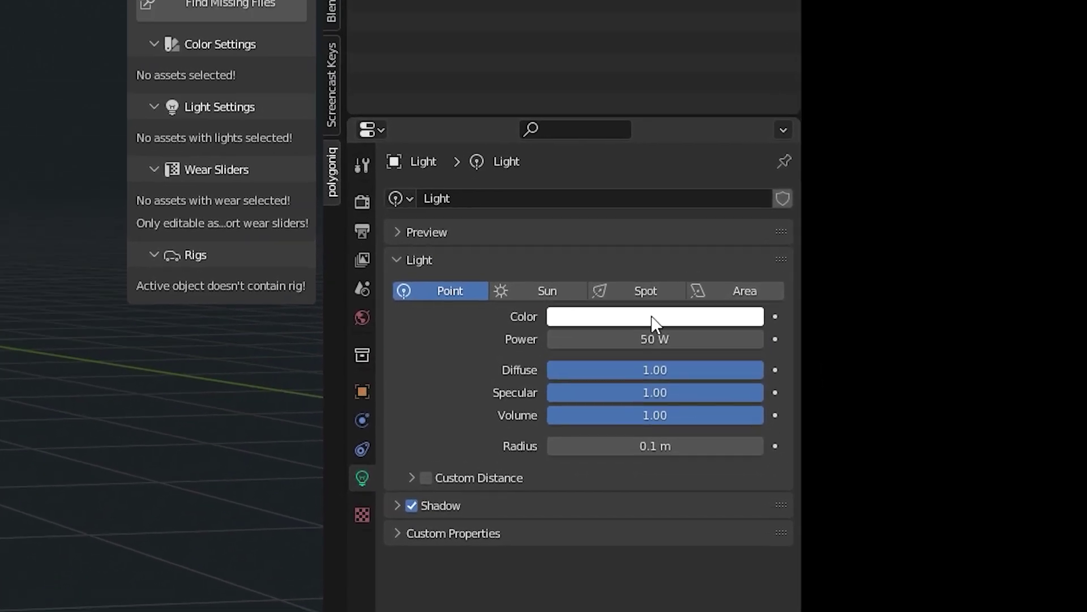
pyautogui.click(663, 246)
pyautogui.moveTo(654, 233); pyautogui.dragTo(676, 152)
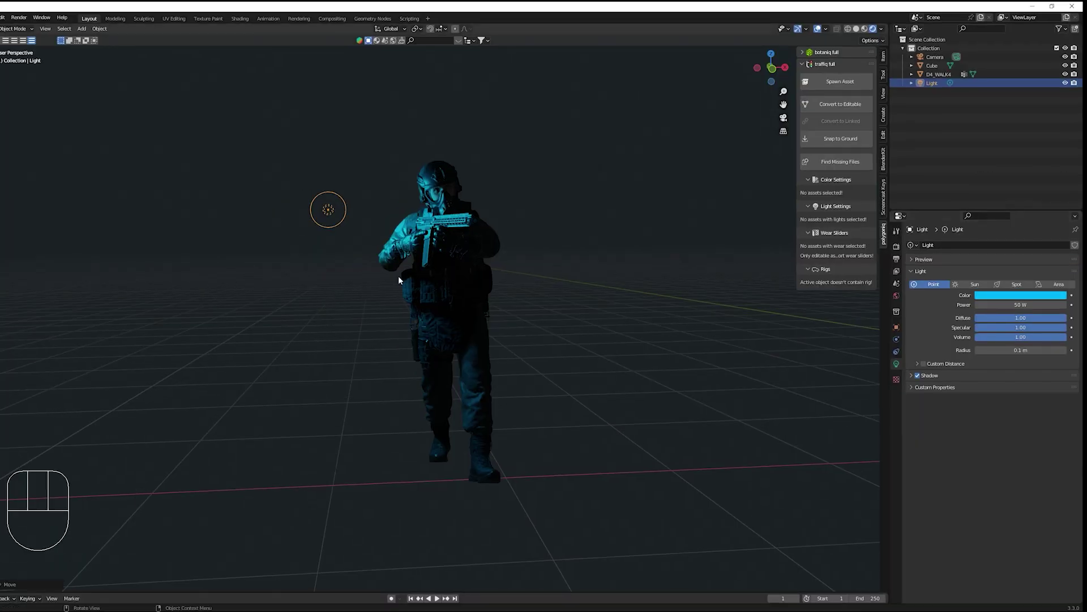
# Step: Move the cyan light beside the soldier's upper body, nudging it into place
pyautogui.moveTo(281, 323); pyautogui.dragTo(327, 285, button='middle')
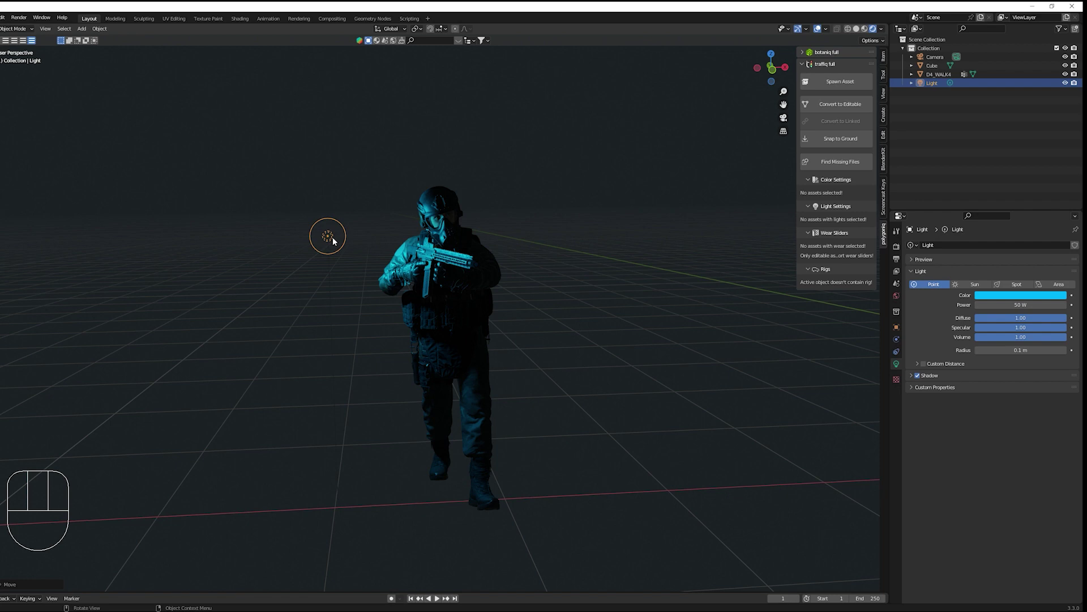
pyautogui.press('g')
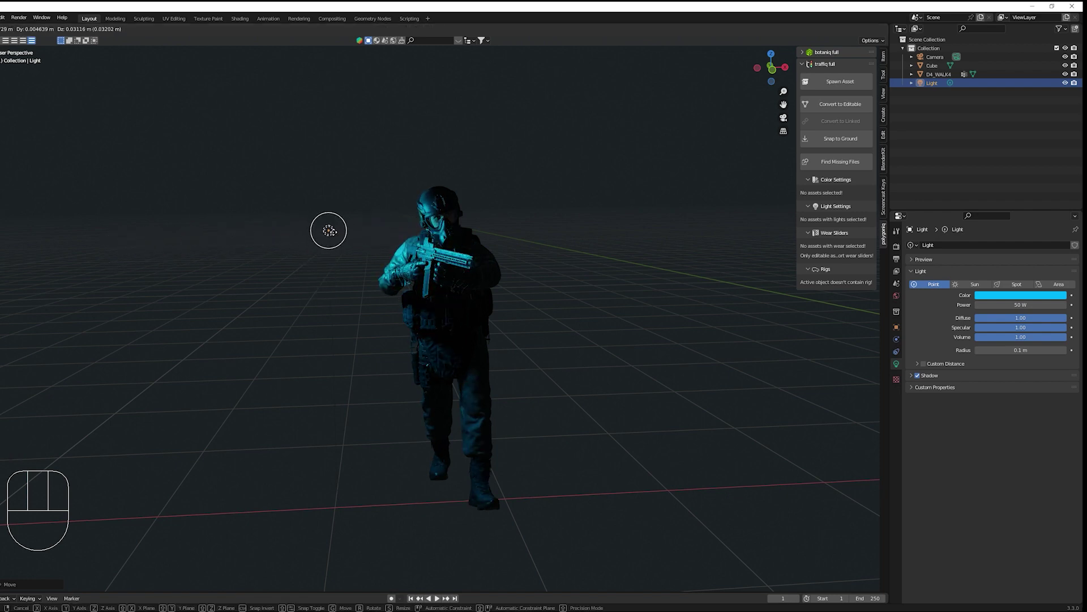
pyautogui.click(365, 270)
pyautogui.moveTo(365, 270)
pyautogui.mouseDown(button='middle')
pyautogui.moveTo(430, 280)
pyautogui.moveTo(356, 267)
pyautogui.moveTo(407, 284)
pyautogui.moveTo(356, 295)
pyautogui.moveTo(364, 311)
pyautogui.moveTo(378, 249)
pyautogui.mouseUp(button='middle')
pyautogui.press('g')
pyautogui.click(400, 260)
pyautogui.press('g')
pyautogui.click(331, 268)
pyautogui.press('g')
pyautogui.click(401, 317)
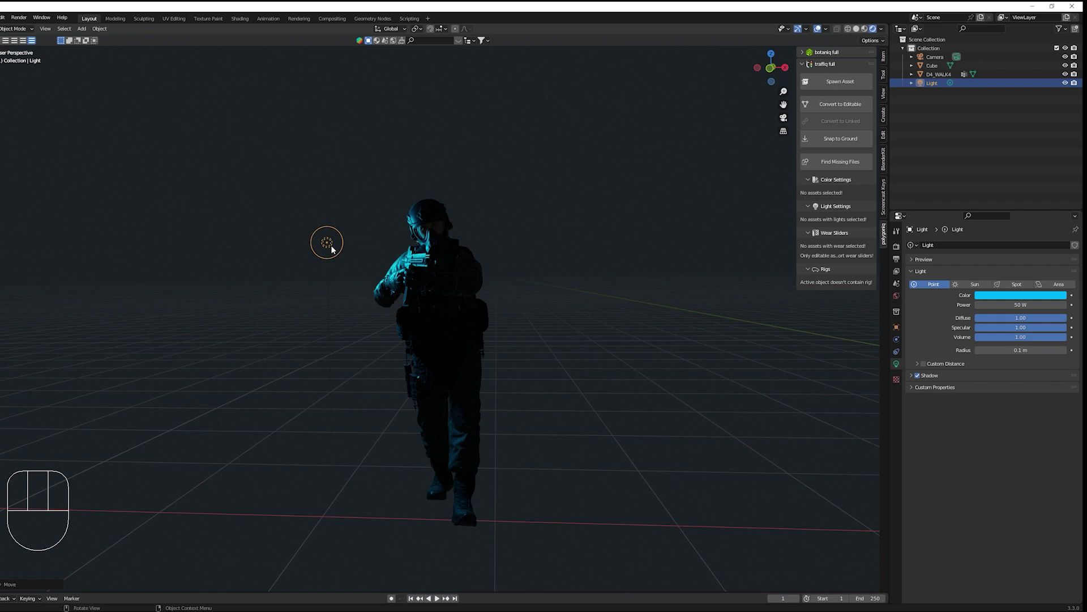
# Step: Make a linked duplicate, Light.001, with Alt+D and place it above the soldier's head
pyautogui.hotkey('alt', 'd')
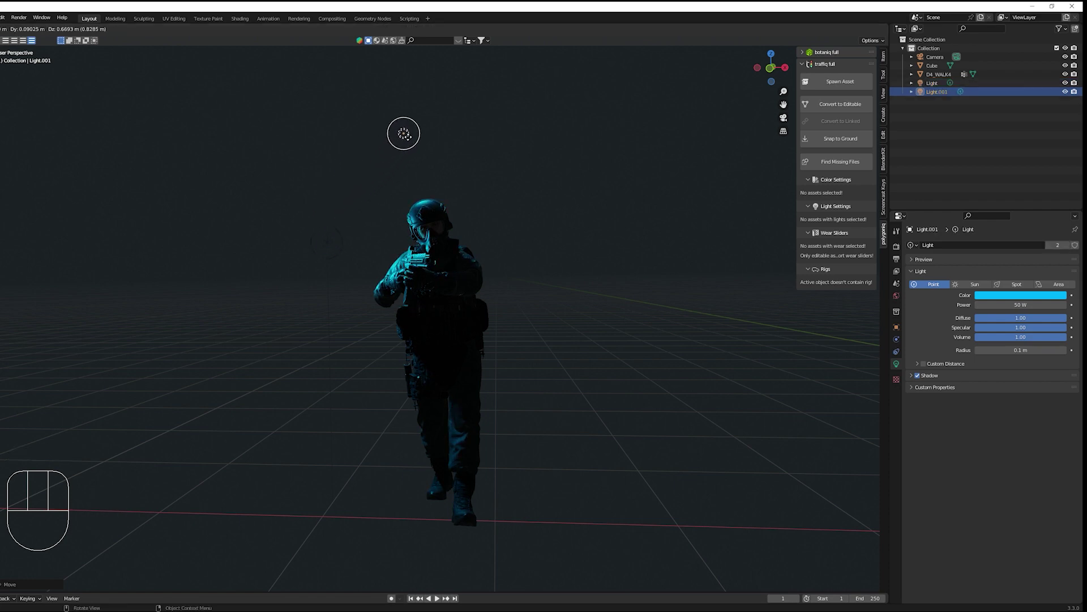
pyautogui.click(420, 204)
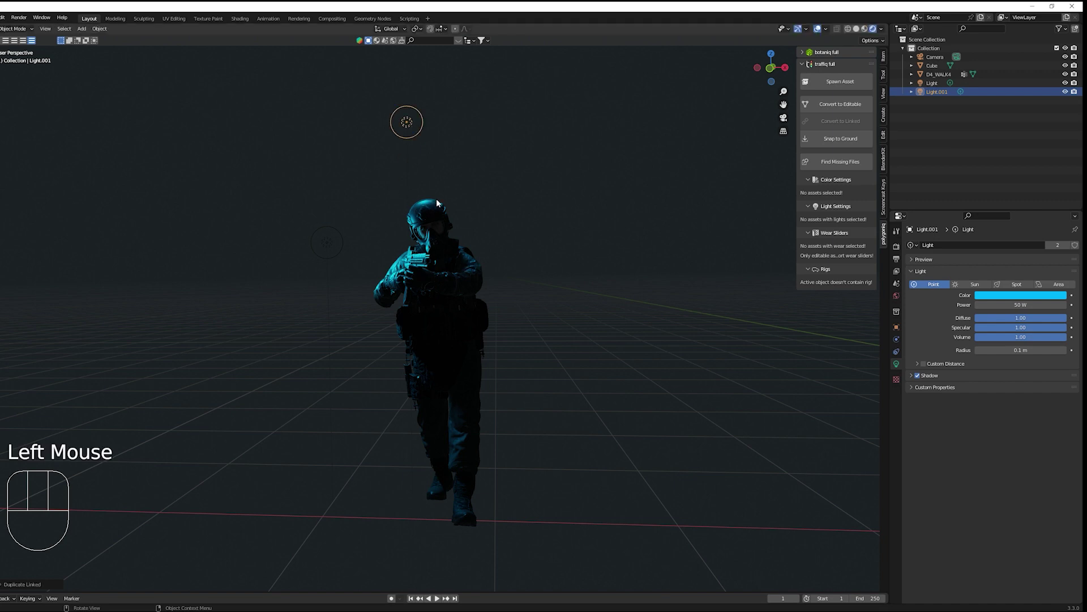
pyautogui.press('g')
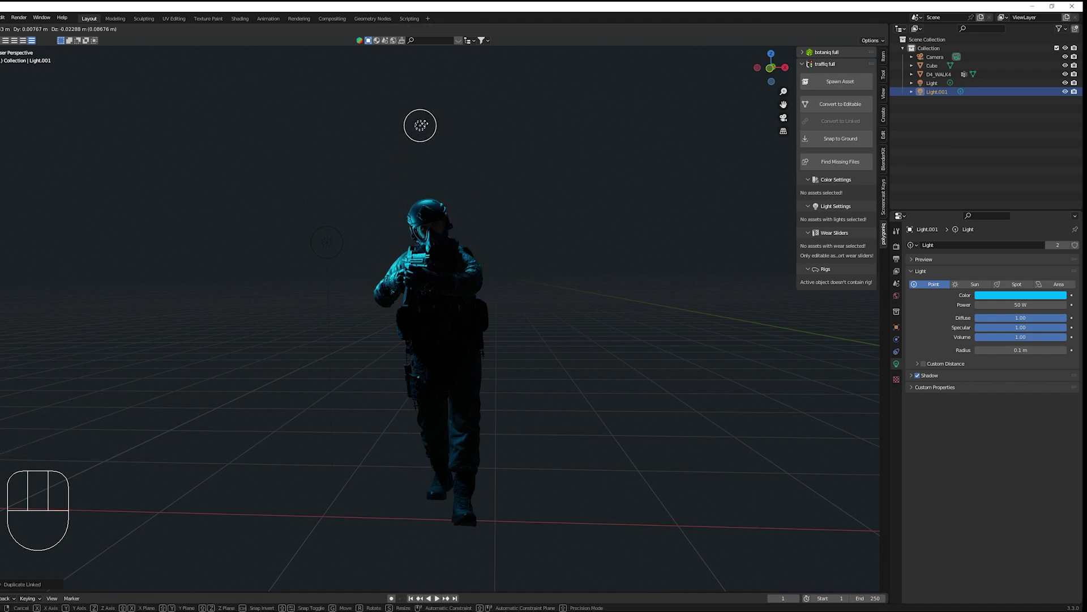
pyautogui.click(429, 294)
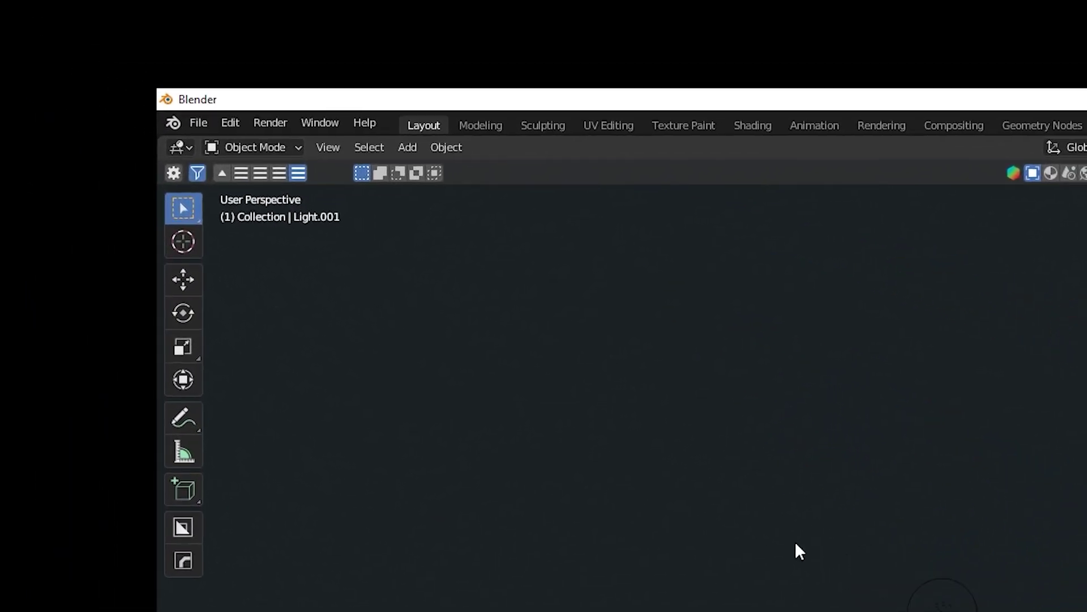
# Step: Add a new point light and place it beside the soldier
pyautogui.click(405, 147)
pyautogui.moveTo(468, 403)
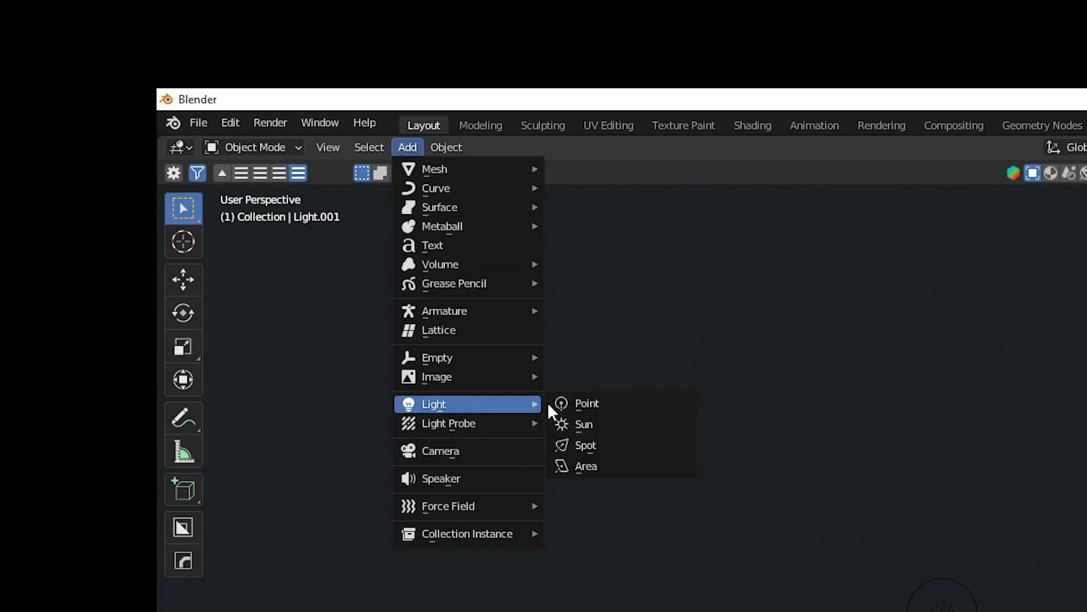
pyautogui.click(599, 404)
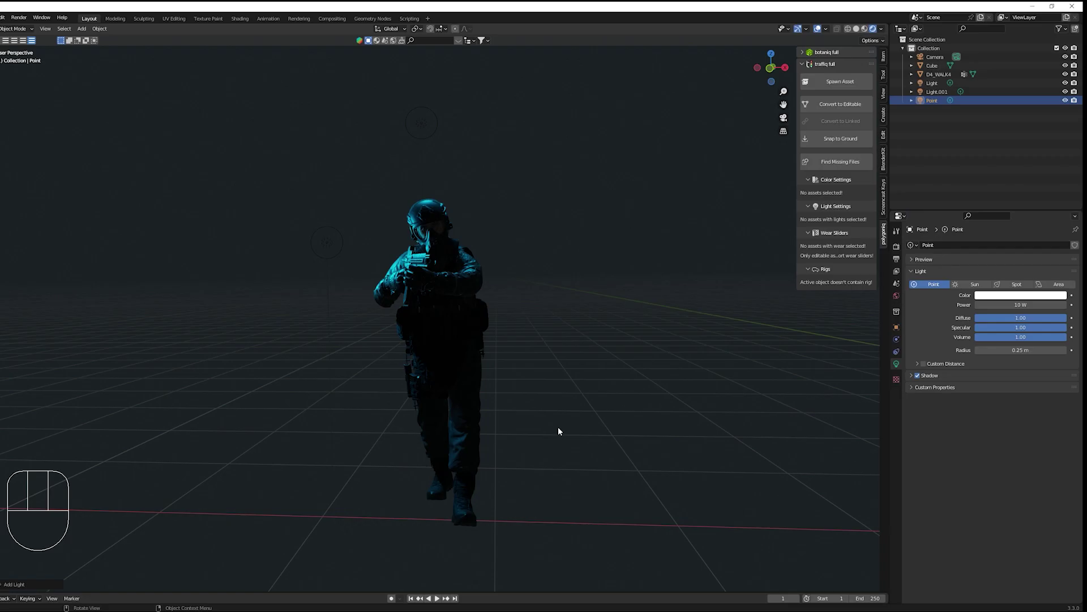
pyautogui.scroll(-5, 560, 425)
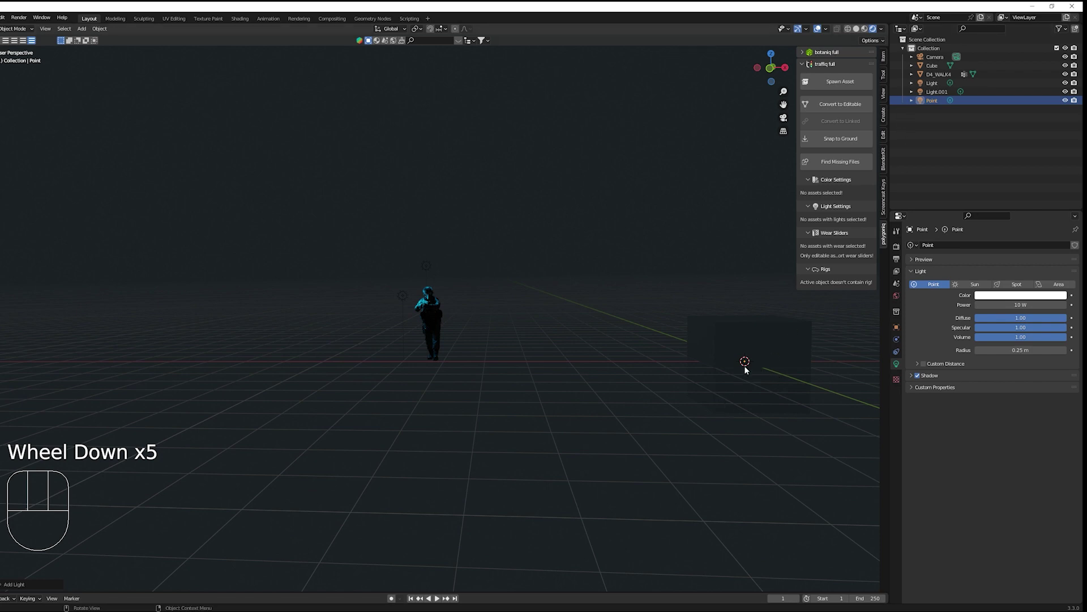
pyautogui.press('g')
pyautogui.click(487, 328)
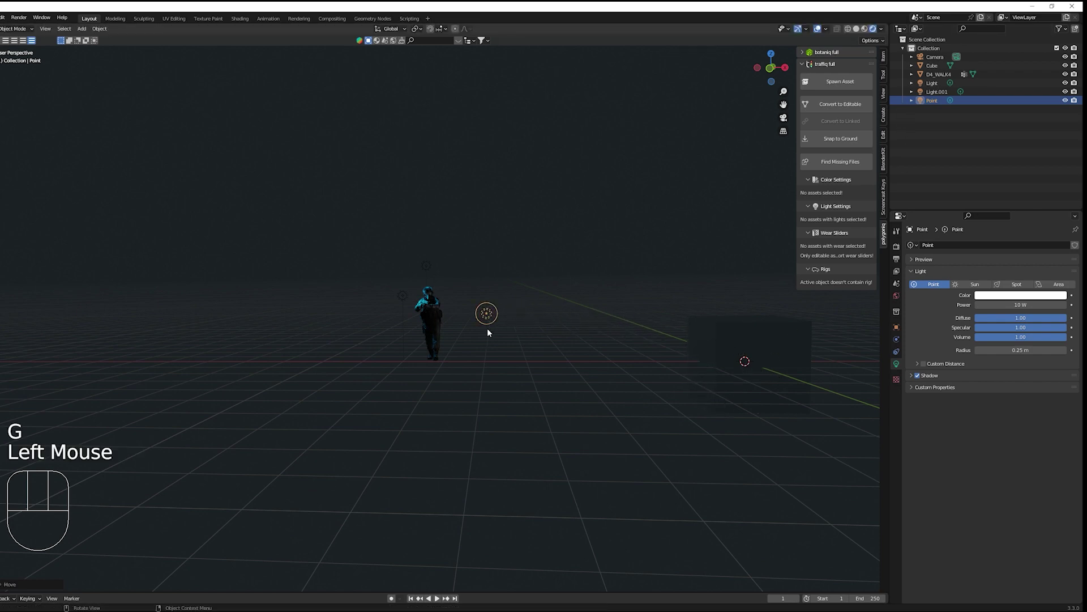
pyautogui.scroll(3, 524, 356)
# Step: Make the new point light red with 50 W power
pyautogui.moveTo(524, 357); pyautogui.dragTo(486, 380, button='middle')
pyautogui.click(1024, 295)
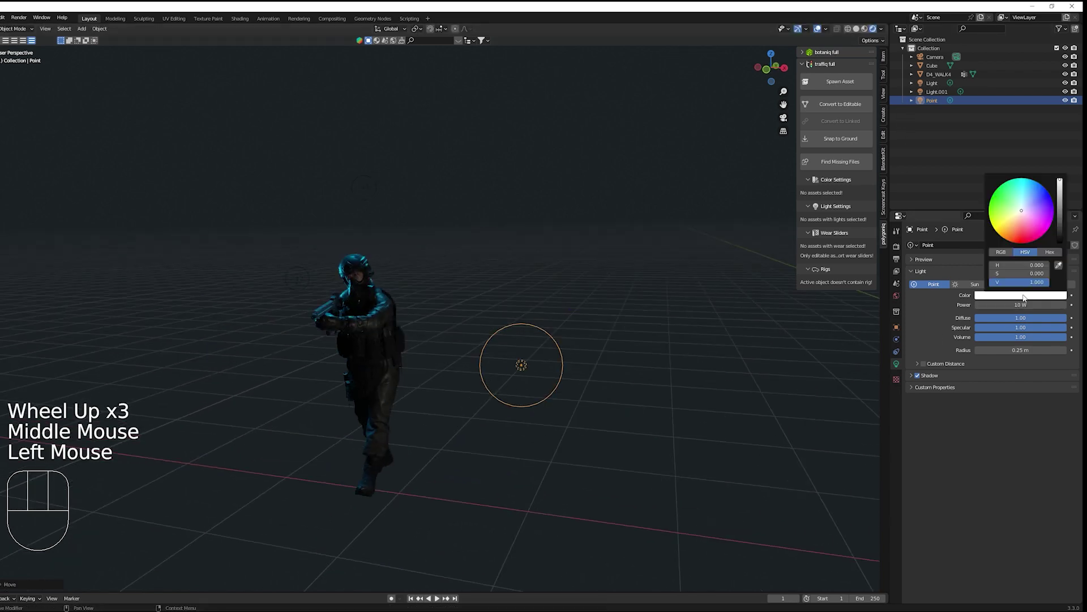
pyautogui.click(1013, 242)
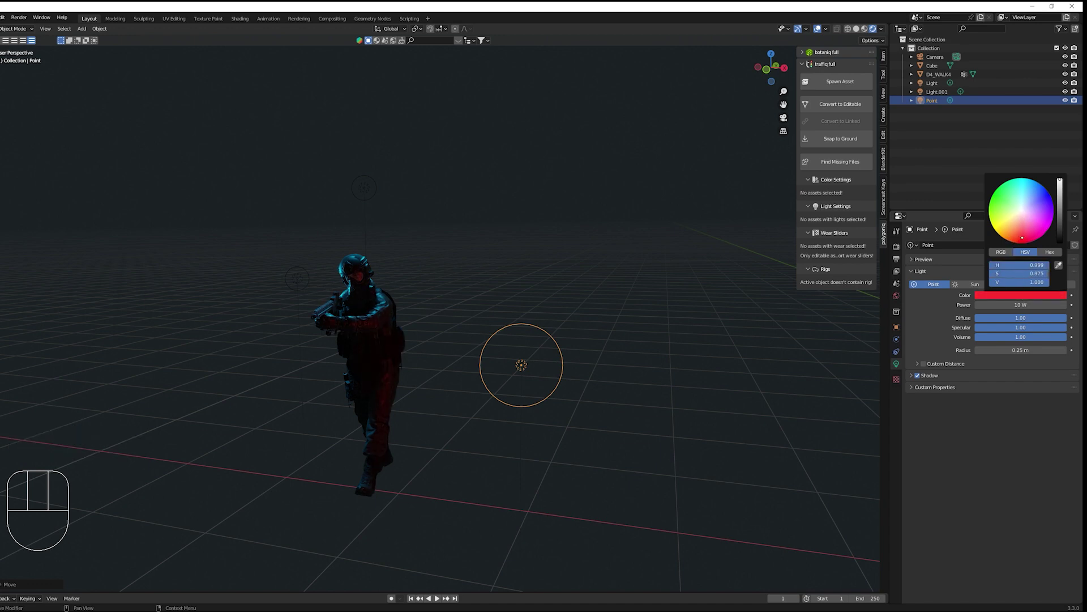
pyautogui.click(1024, 306)
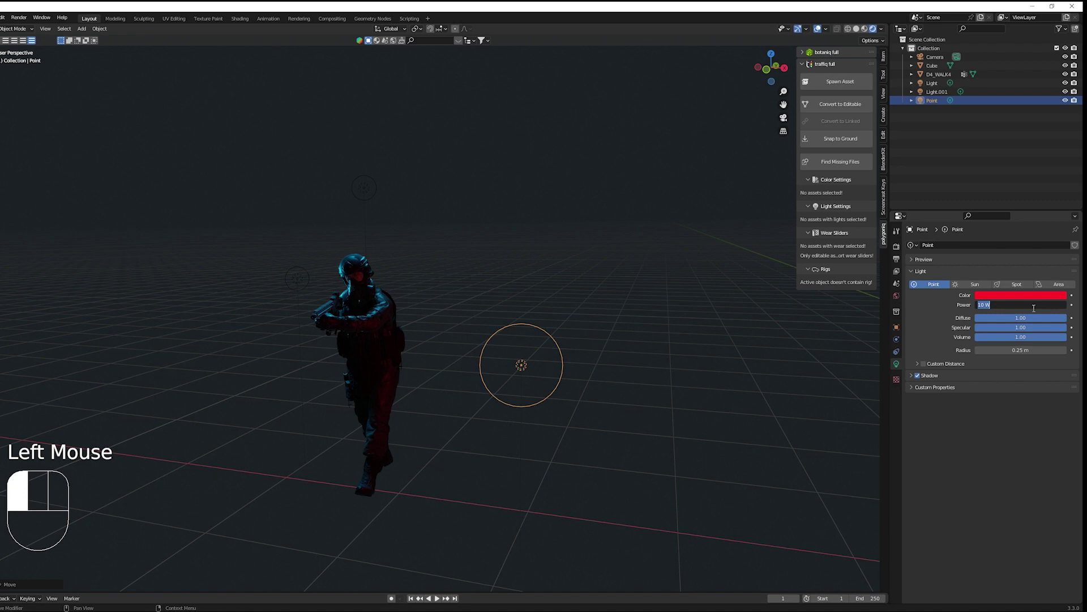
pyautogui.write('50')
pyautogui.write('W')
pyautogui.press('Return')
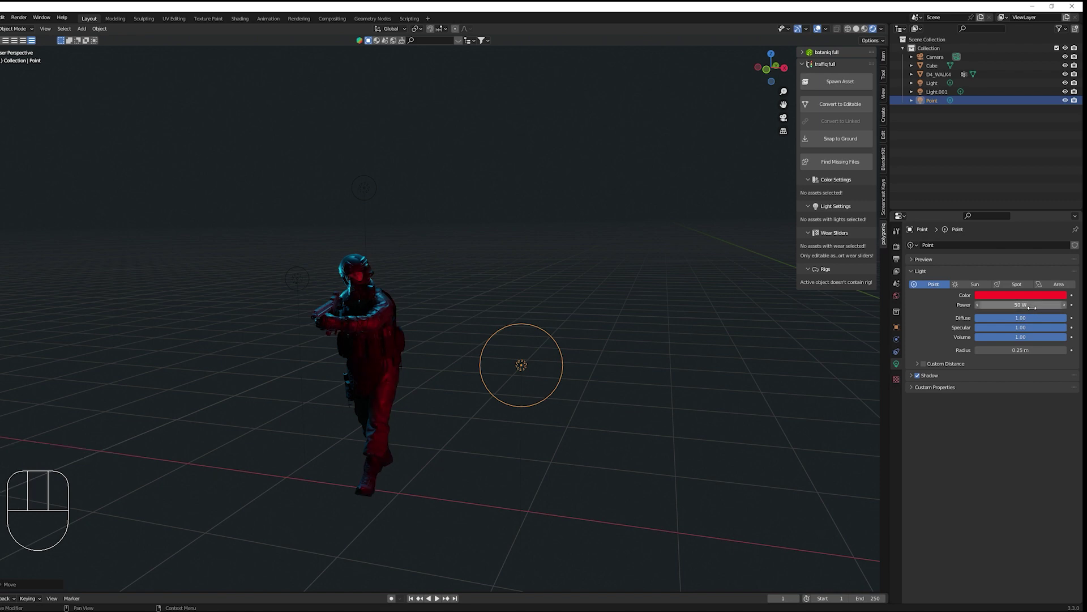
# Step: Reposition the red light beside the soldier's head
pyautogui.moveTo(440, 500); pyautogui.dragTo(549, 456, button='middle')
pyautogui.press('g')
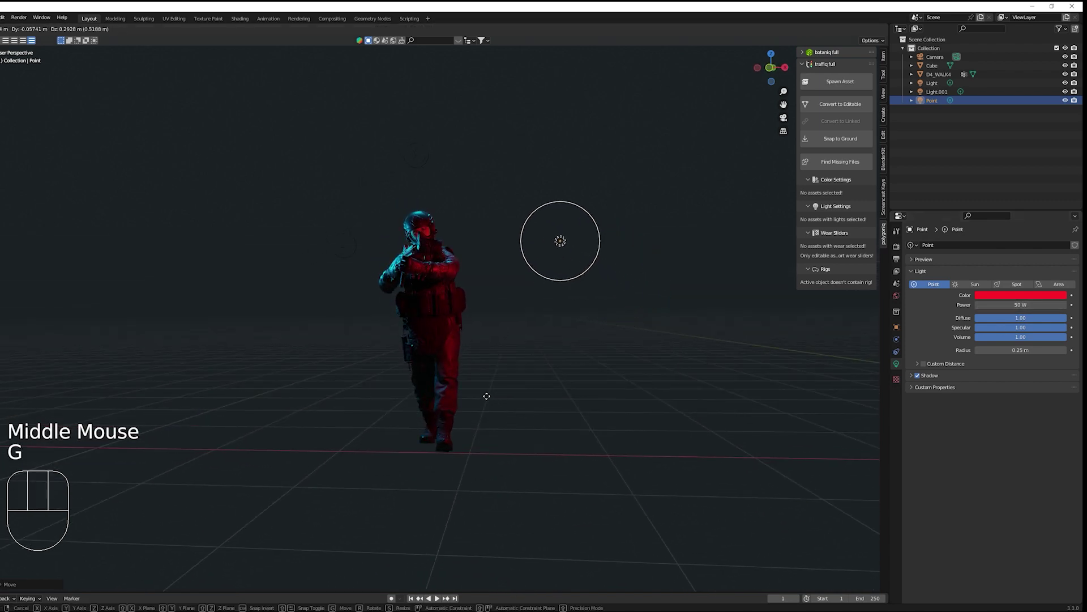
pyautogui.click(486, 396)
pyautogui.moveTo(485, 395); pyautogui.dragTo(378, 381, button='middle')
pyautogui.scroll(1, 512, 417)
pyautogui.moveTo(512, 417); pyautogui.dragTo(650, 476, button='middle')
pyautogui.scroll(1, 621, 478)
pyautogui.scroll(-1, 621, 478)
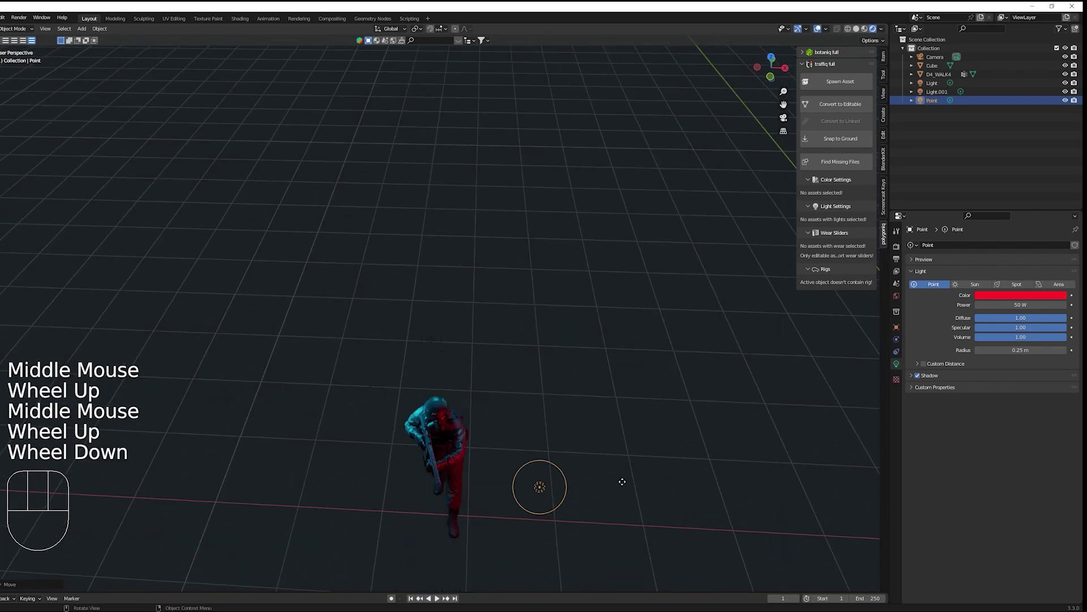
pyautogui.press('g')
pyautogui.click(466, 494)
pyautogui.moveTo(465, 494); pyautogui.dragTo(482, 455, button='middle')
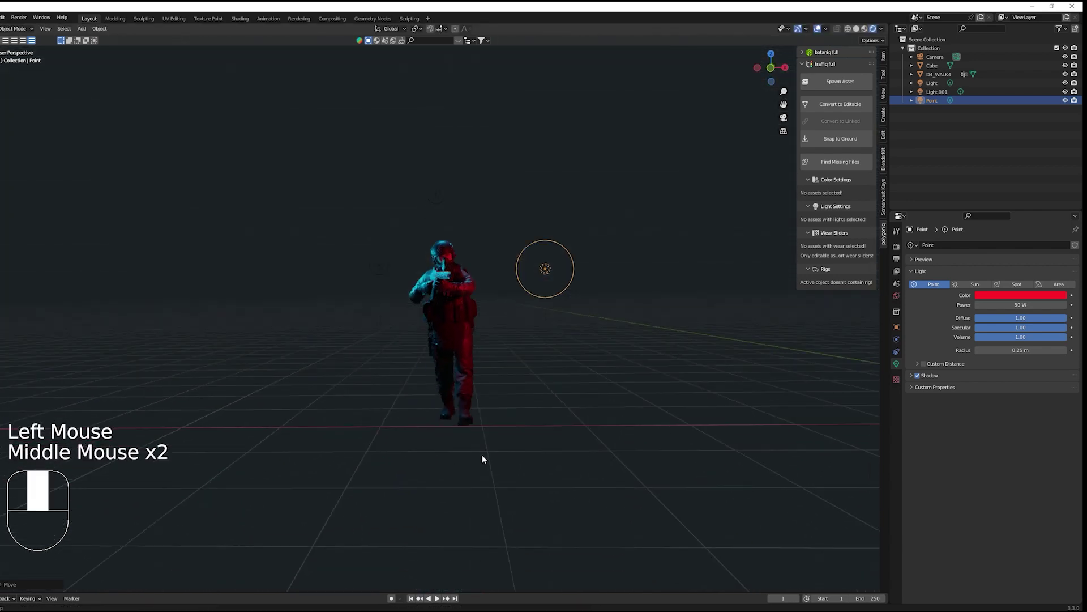
pyautogui.scroll(2, 468, 416)
pyautogui.scroll(1, 468, 417)
pyautogui.keyDown('shift'); pyautogui.moveTo(468, 416); pyautogui.dragTo(453, 444, button='middle'); pyautogui.keyUp('shift')
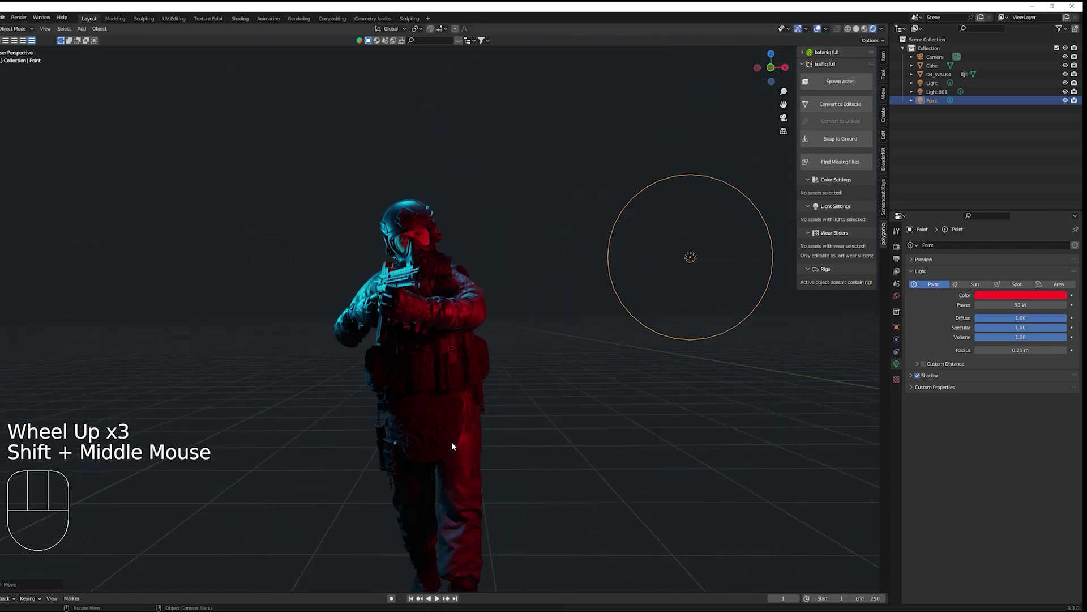
pyautogui.scroll(-1, 443, 433)
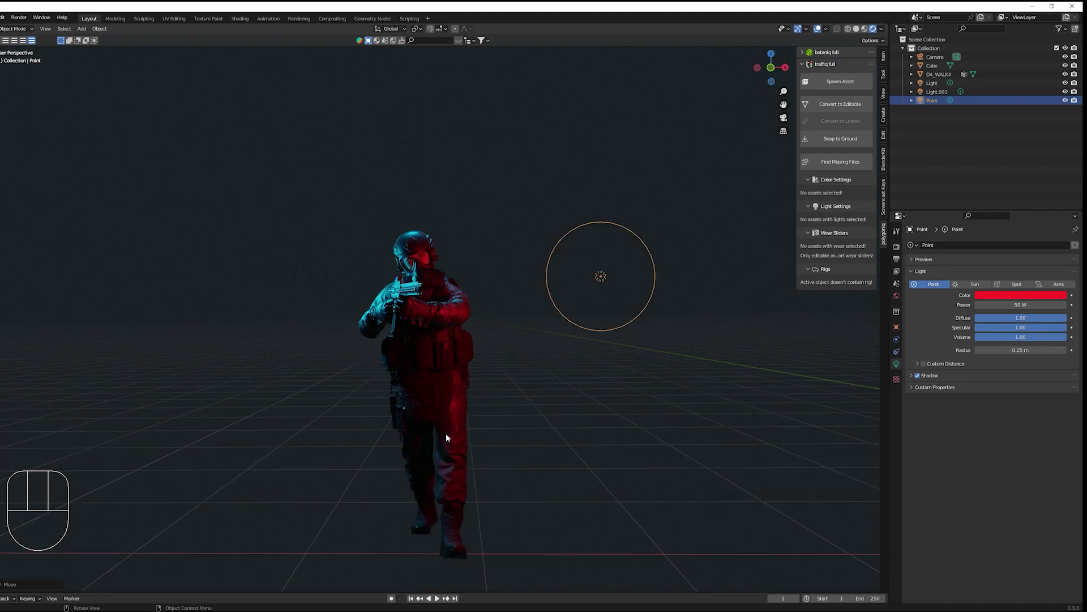
pyautogui.scroll(-2, 455, 430)
pyautogui.scroll(-2, 457, 432)
# Step: Select the cube and move it onto the soldier's position
pyautogui.keyDown('shift'); pyautogui.moveTo(539, 417); pyautogui.dragTo(519, 409, button='middle'); pyautogui.keyUp('shift')
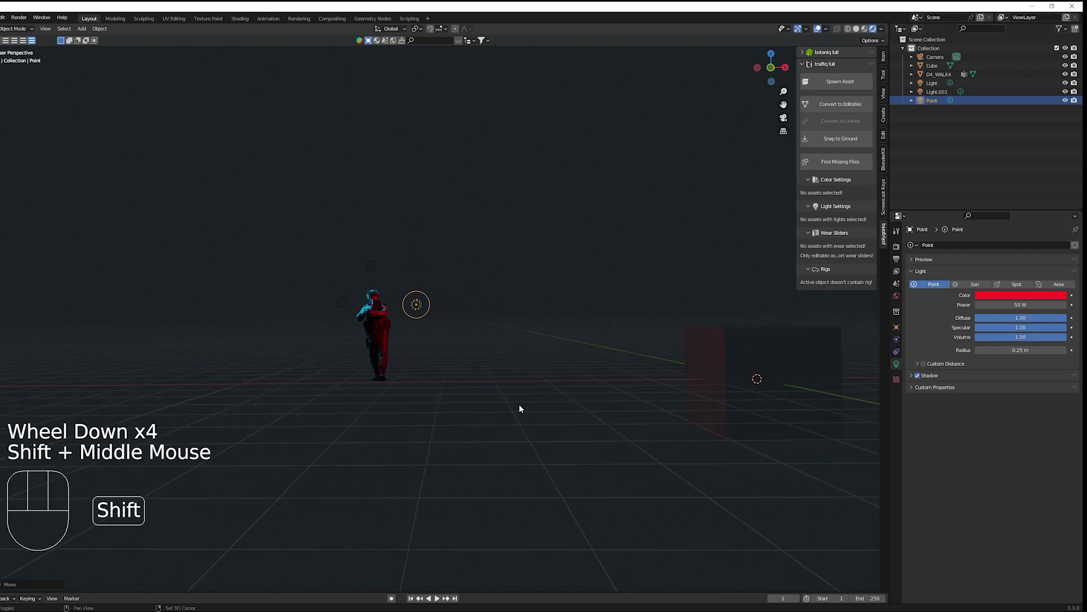
pyautogui.click(82, 31)
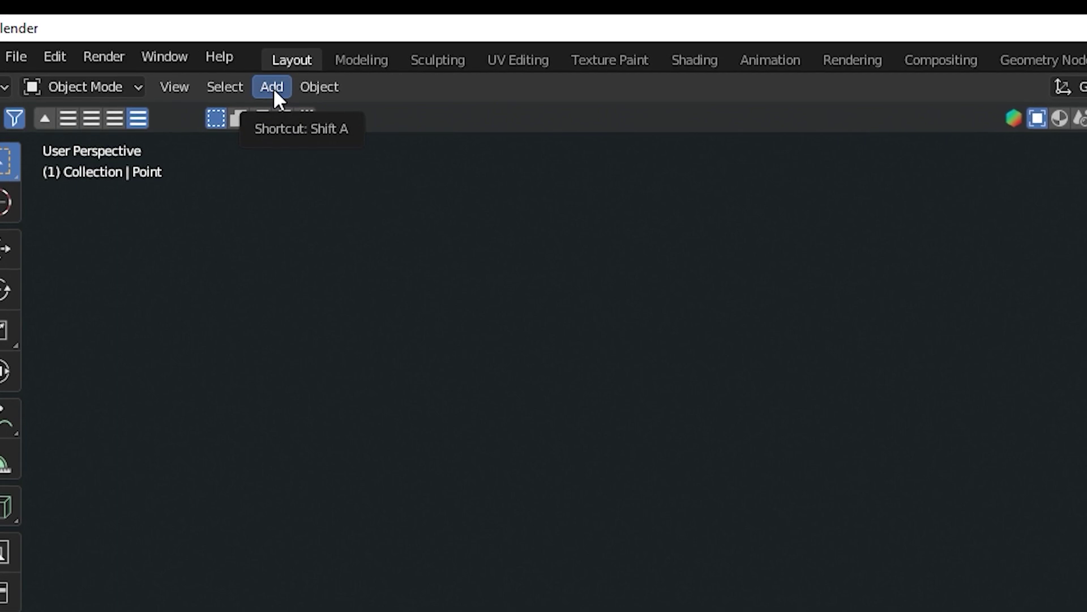
pyautogui.click(274, 87)
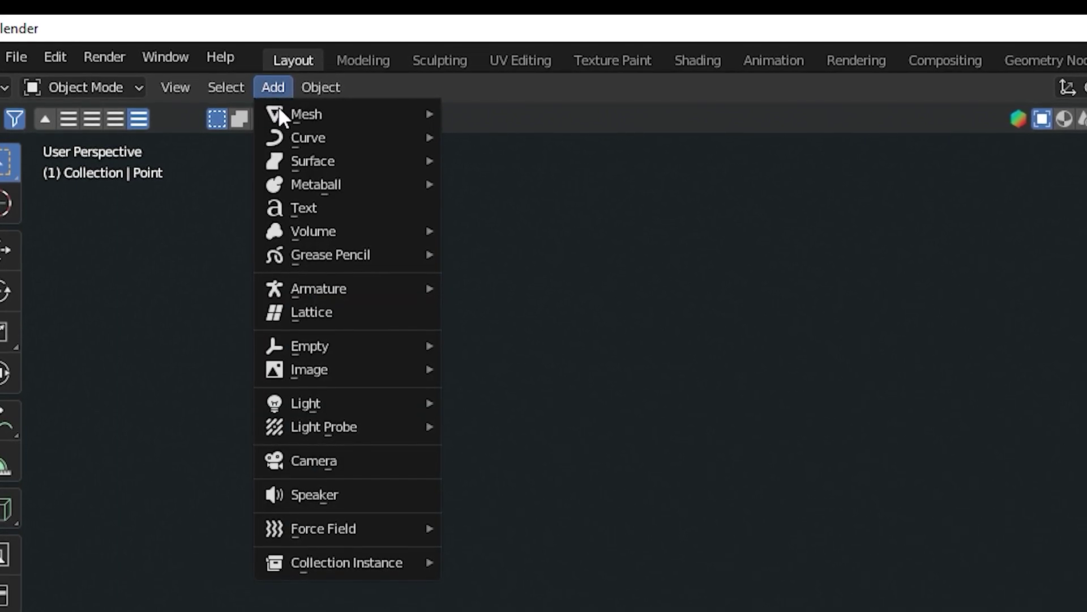
pyautogui.moveTo(307, 114)
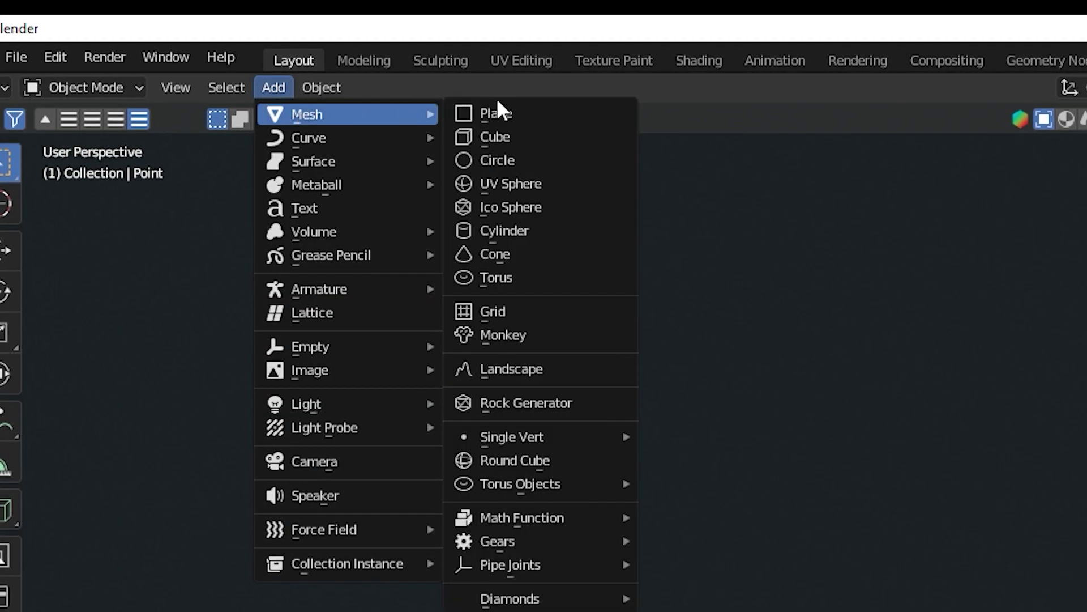
pyautogui.click(747, 346)
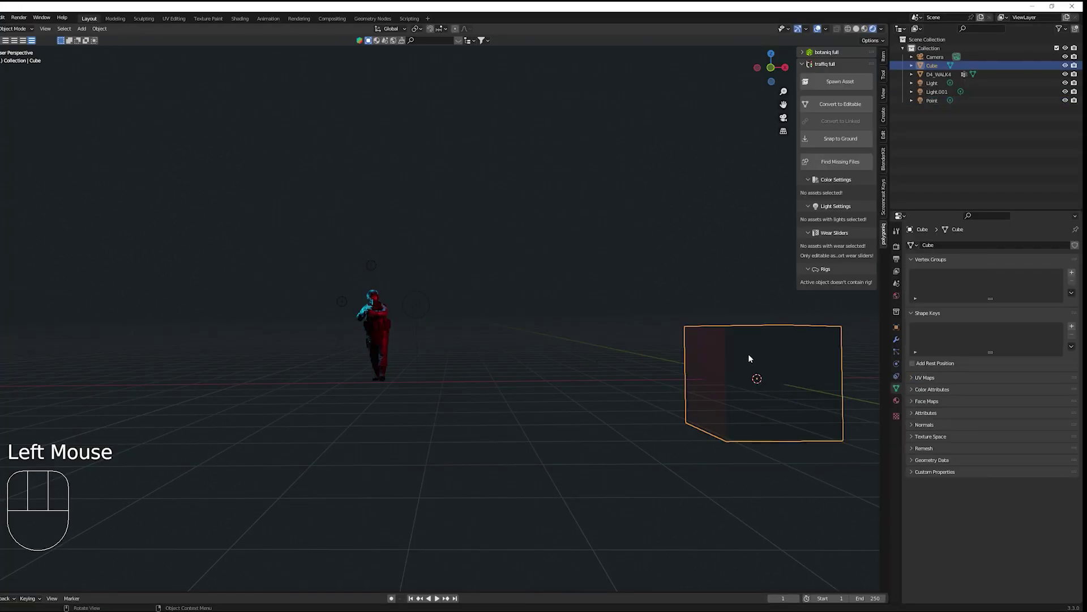
pyautogui.press('g')
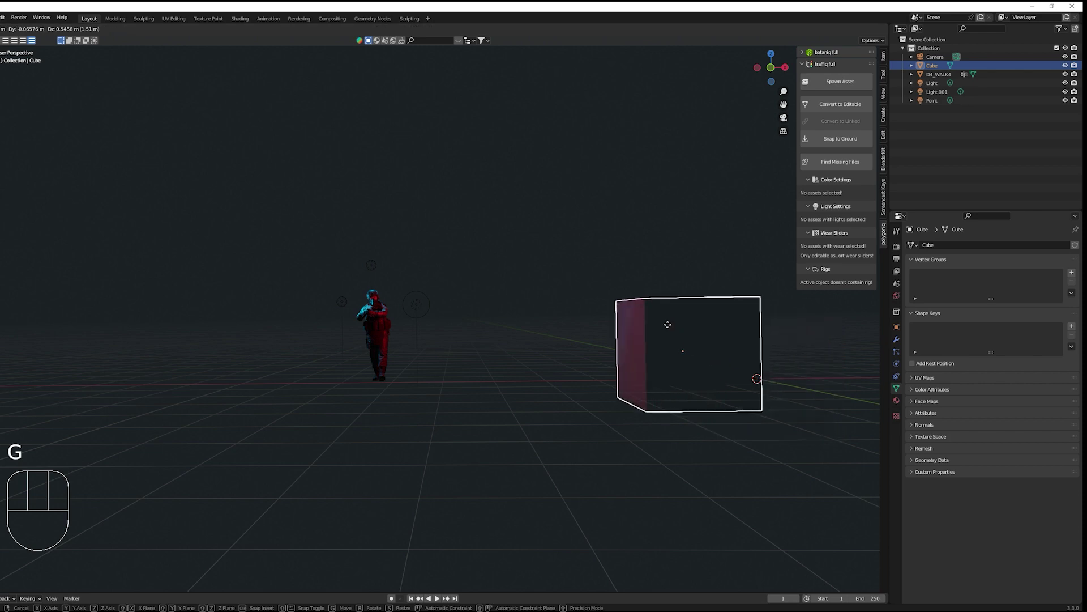
pyautogui.click(393, 297)
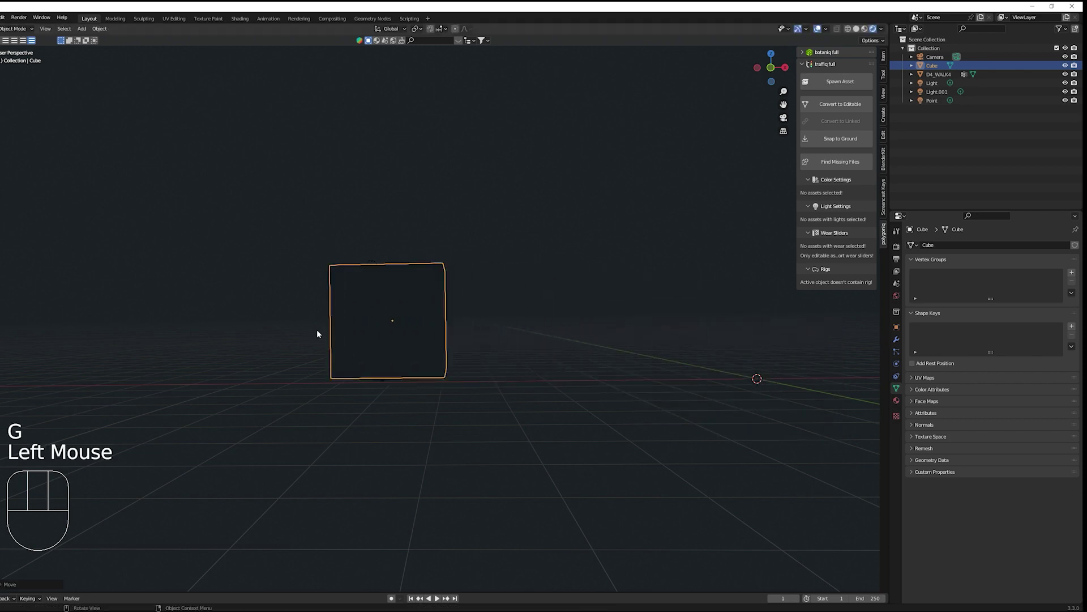
# Step: Scale the cube up around the soldier
pyautogui.moveTo(317, 329)
pyautogui.mouseDown(button='middle')
pyautogui.moveTo(429, 357)
pyautogui.moveTo(579, 360)
pyautogui.mouseUp(button='middle')
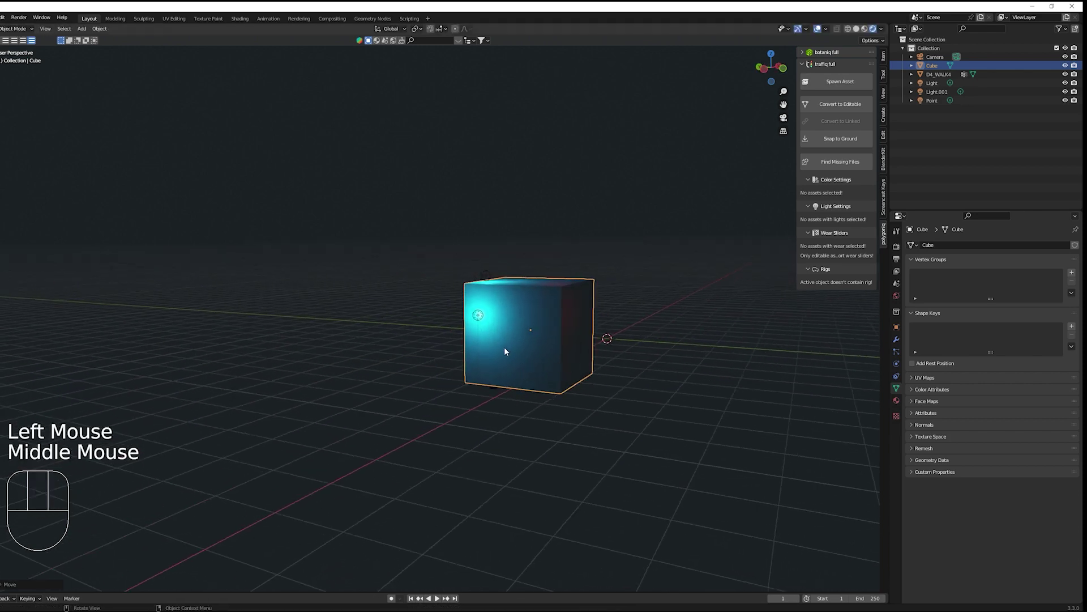
pyautogui.moveTo(504, 347)
pyautogui.mouseDown(button='middle')
pyautogui.moveTo(527, 430)
pyautogui.moveTo(522, 384)
pyautogui.mouseUp(button='middle')
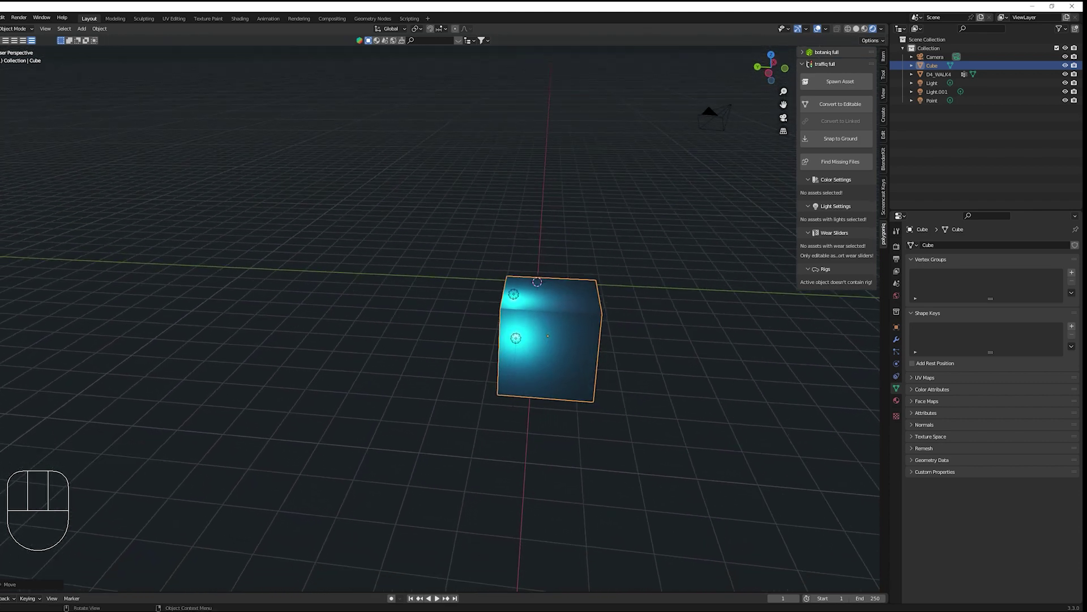
pyautogui.press('s')
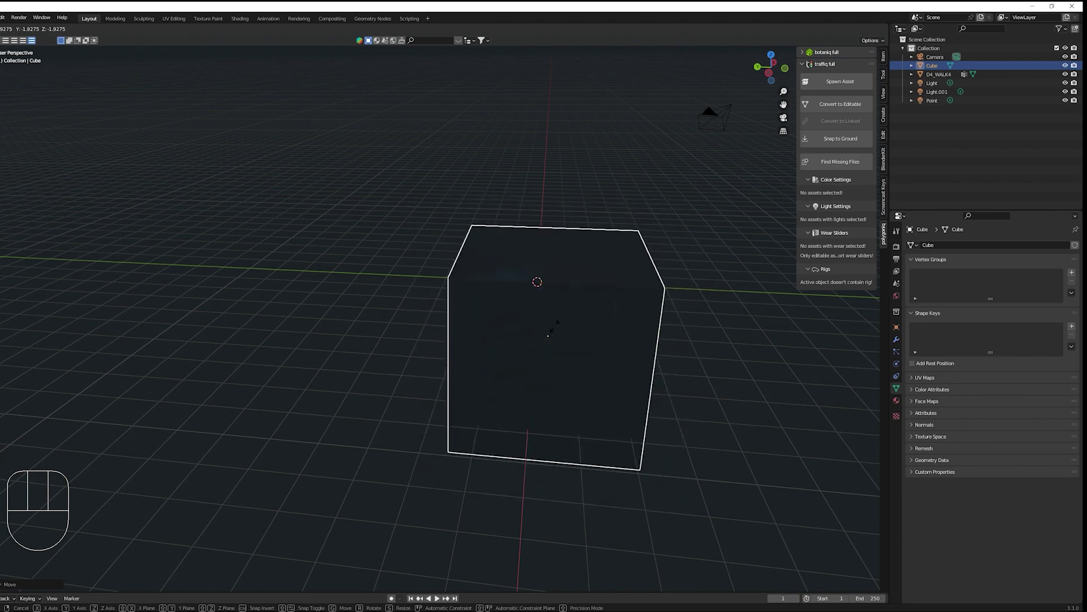
pyautogui.click(552, 349)
pyautogui.moveTo(559, 402)
pyautogui.mouseDown(button='middle')
pyautogui.moveTo(498, 381)
pyautogui.moveTo(404, 376)
pyautogui.moveTo(501, 374)
pyautogui.moveTo(471, 374)
pyautogui.mouseUp(button='middle')
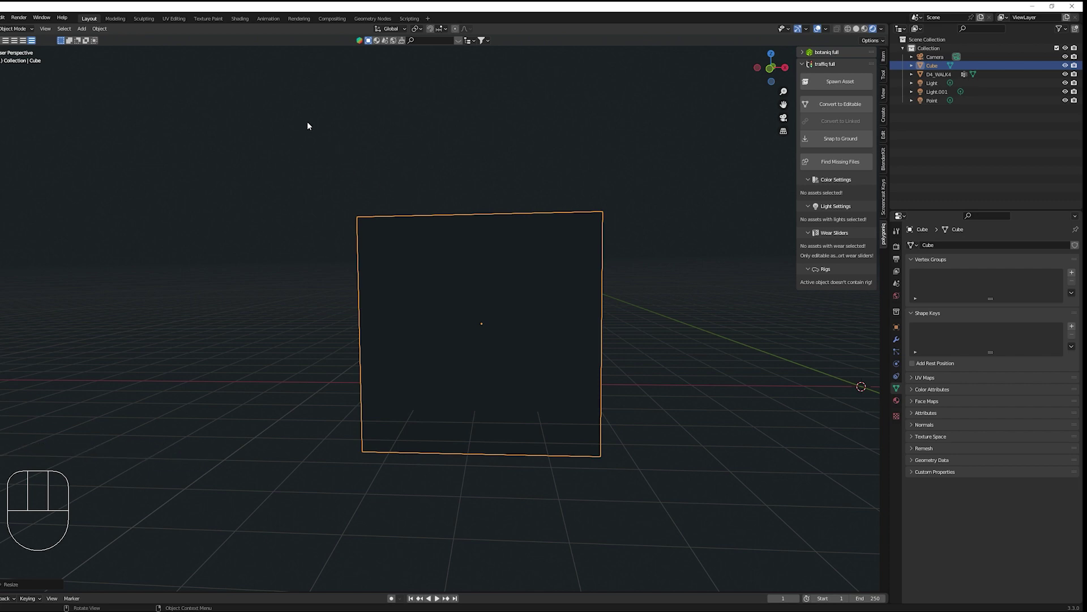
# Step: In Shading, show the cube's material nodes and delete the Principled BSDF node
pyautogui.click(243, 19)
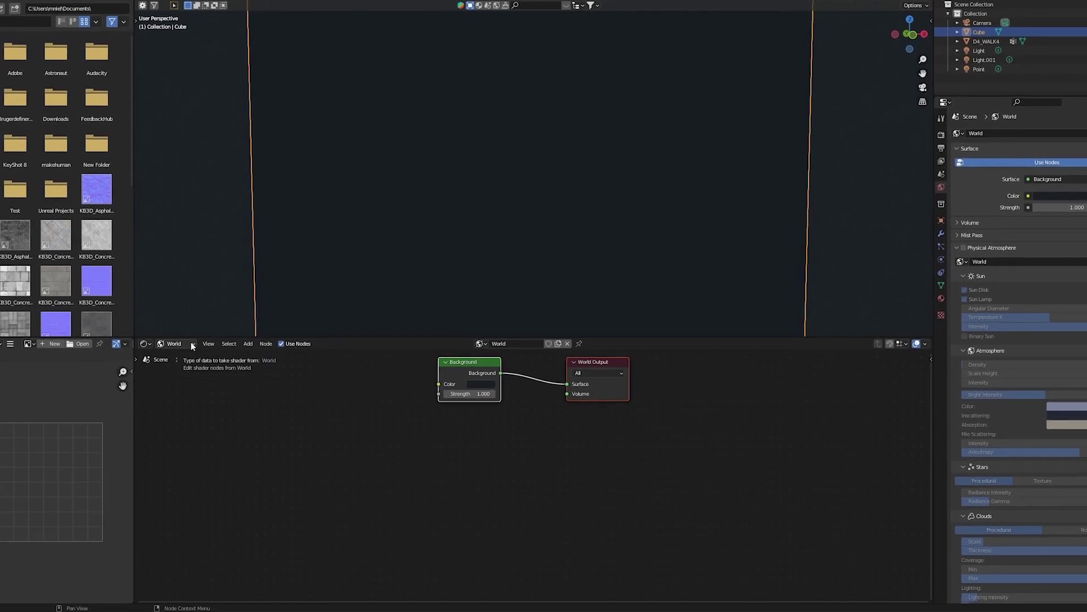
pyautogui.click(191, 342)
pyautogui.click(174, 355)
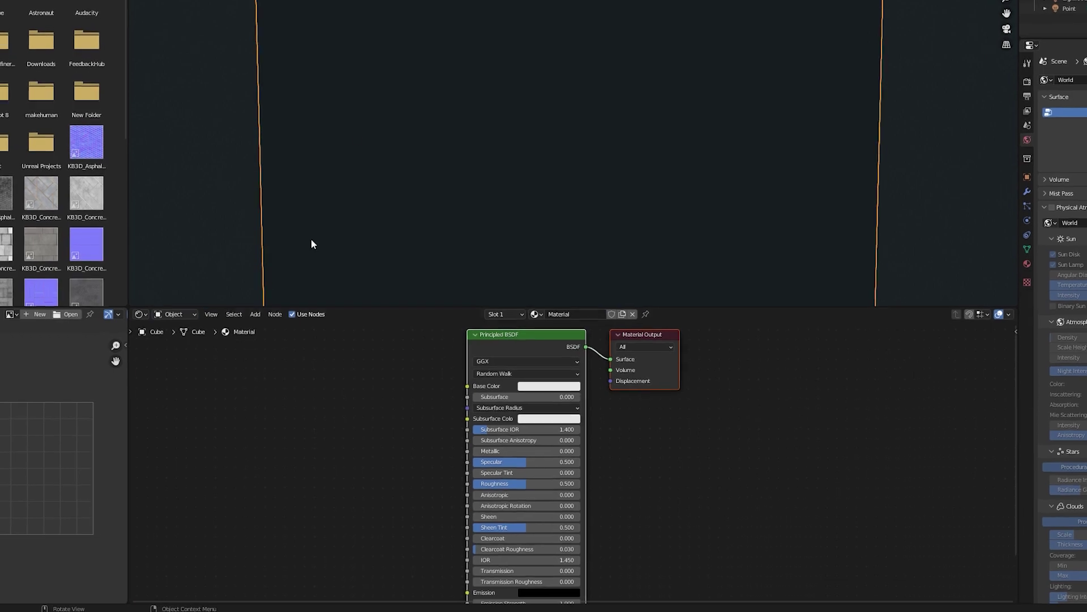
pyautogui.scroll(-8, 342, 108)
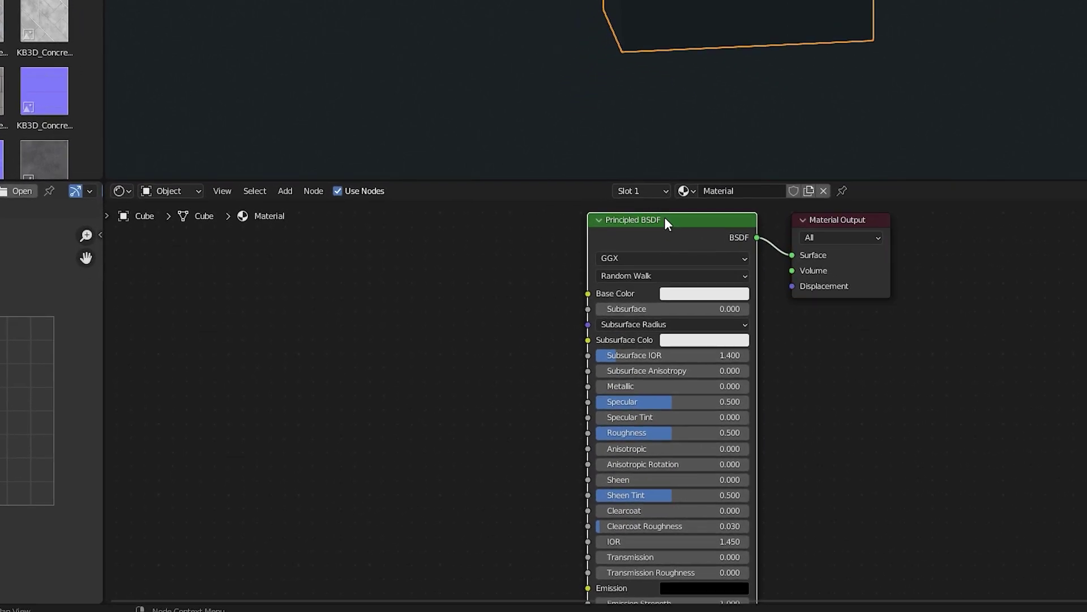
pyautogui.press('x')
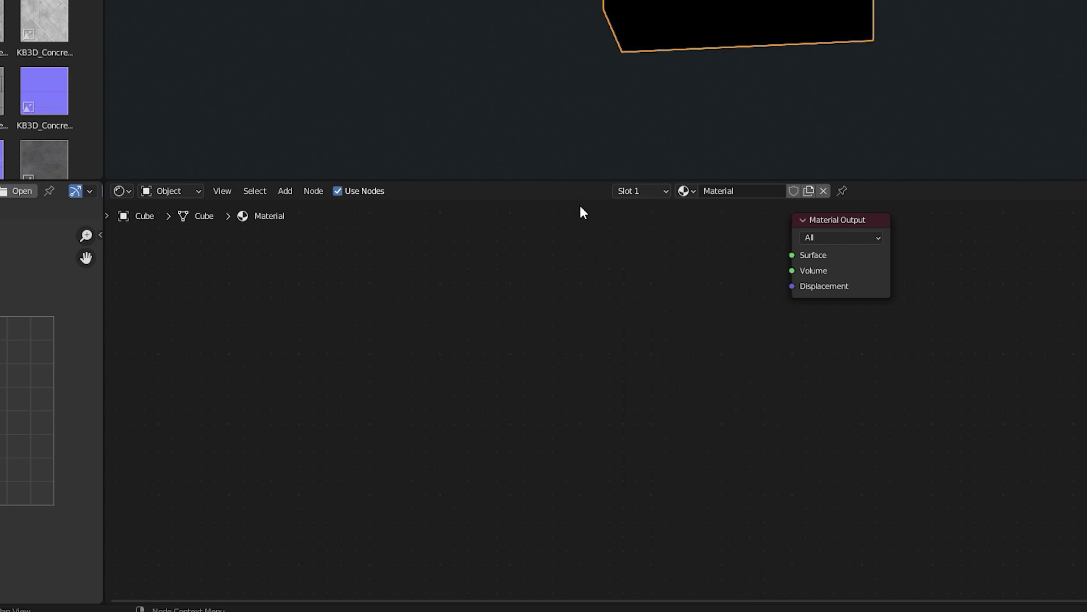
# Step: Add a Volume Scatter node and link it to the Material Output's Volume
pyautogui.click(286, 190)
pyautogui.click(305, 206)
pyautogui.write('VOL')
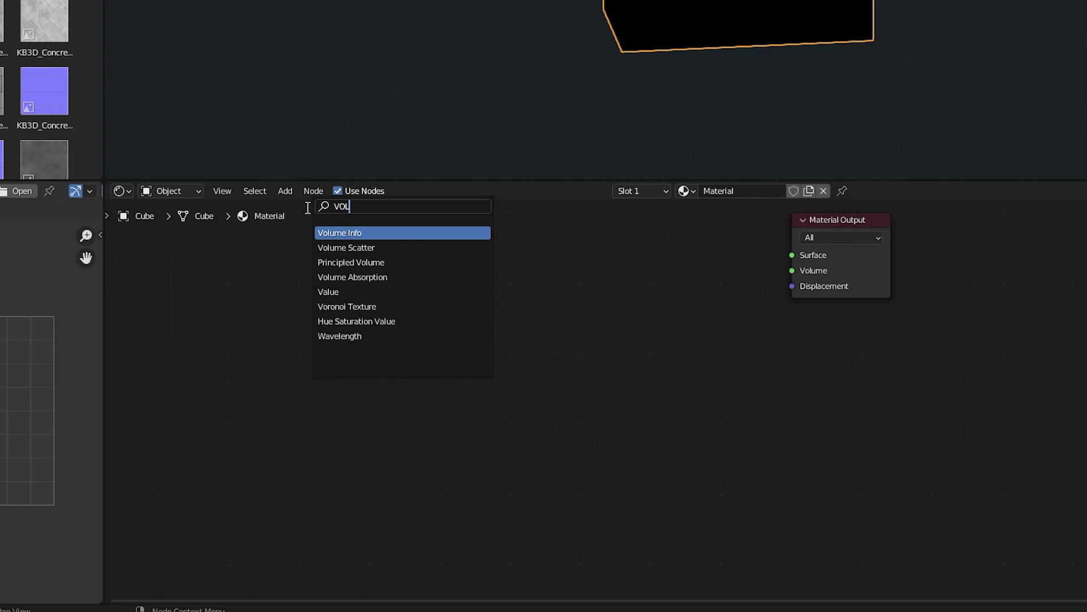
pyautogui.write('UME')
pyautogui.press('Return')
pyautogui.click(633, 293)
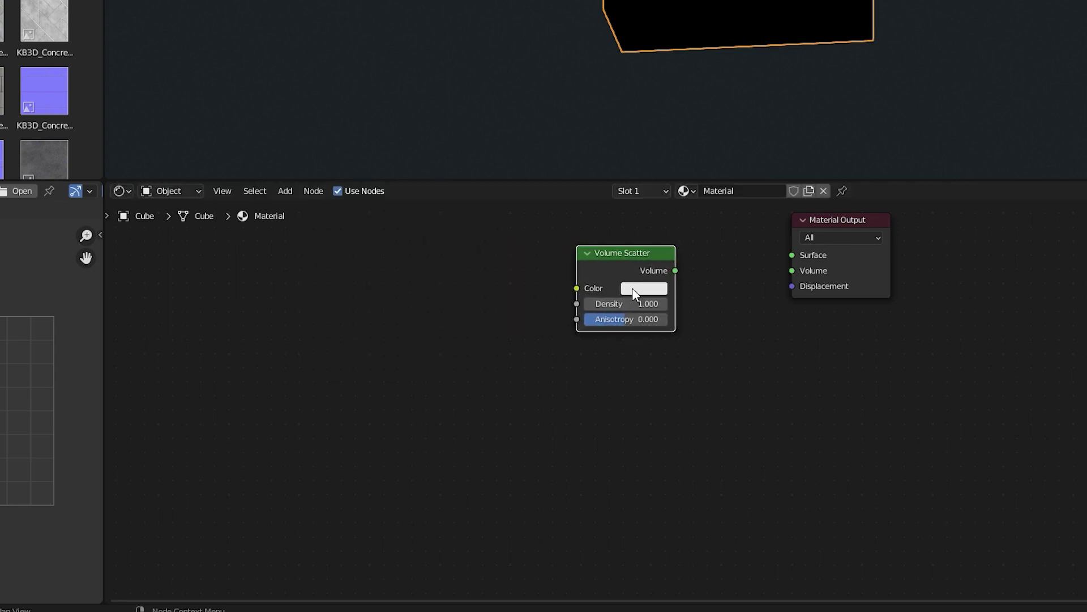
pyautogui.moveTo(675, 270); pyautogui.dragTo(792, 271)
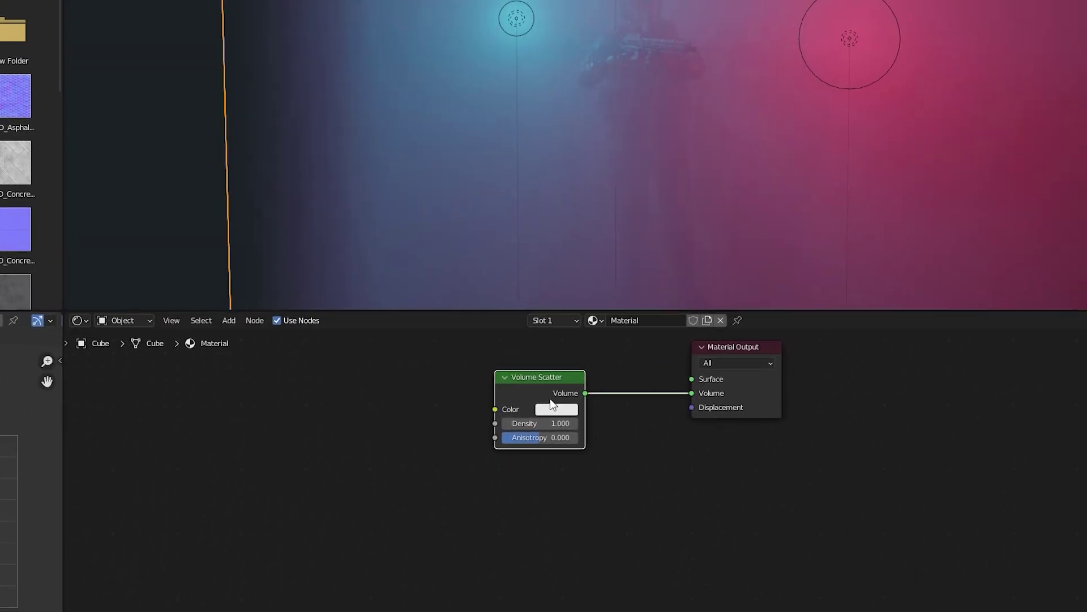
# Step: Set the Volume Scatter density to 0.2 and view the whole foggy scene
pyautogui.click(543, 451)
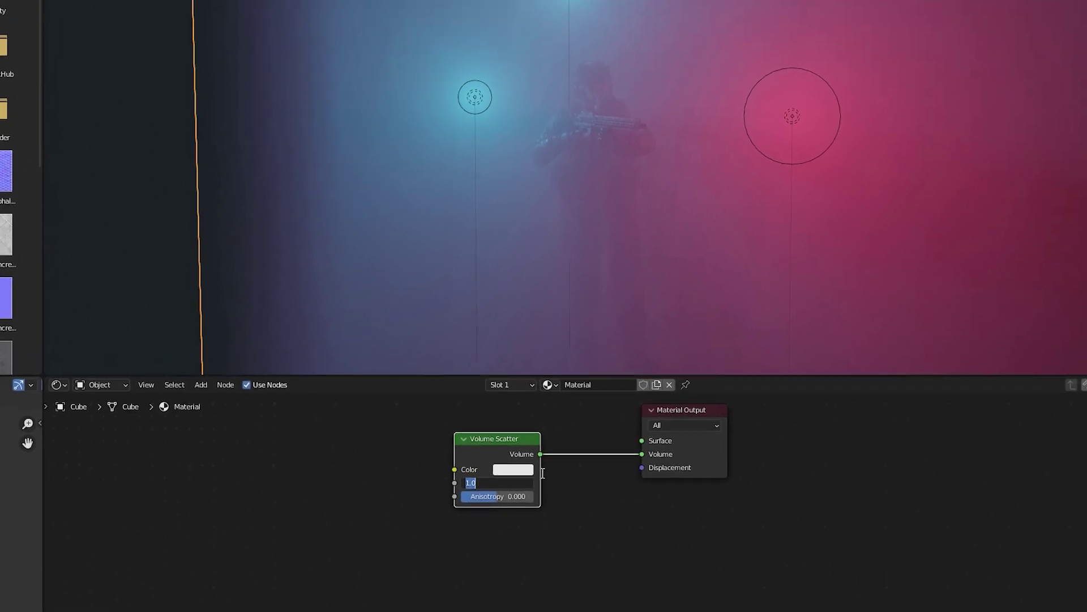
pyautogui.write('0.2')
pyautogui.press('Return')
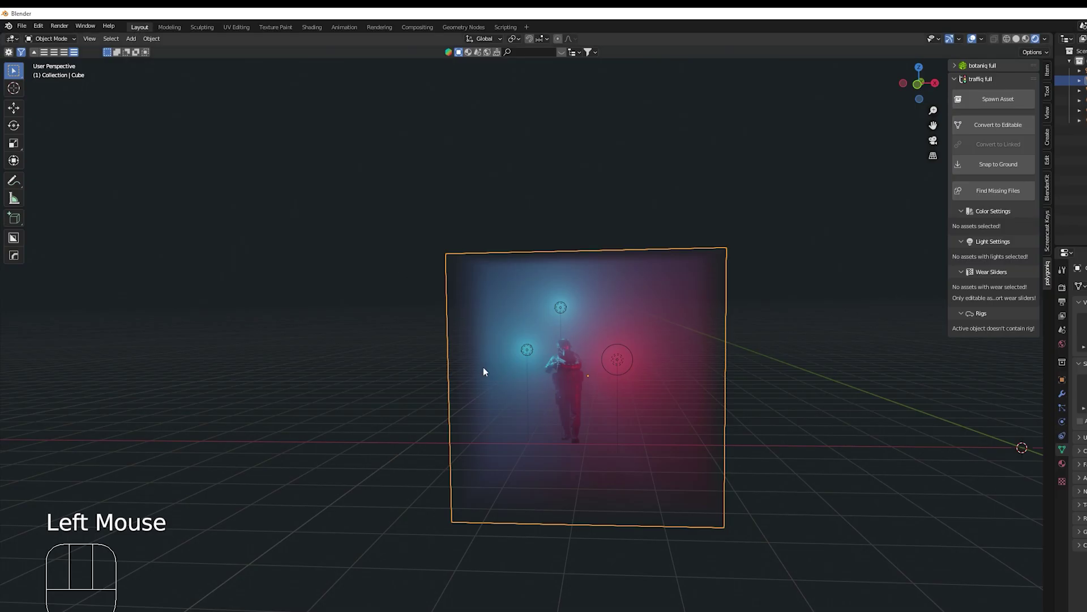
pyautogui.scroll(-3, 688, 449)
pyautogui.click(688, 449)
pyautogui.moveTo(688, 449)
pyautogui.keyDown('shift'); pyautogui.mouseDown(button='middle')
pyautogui.moveTo(600, 419)
pyautogui.moveTo(636, 413)
pyautogui.mouseUp(button='middle'); pyautogui.keyUp('shift')
pyautogui.scroll(-2, 591, 445)
pyautogui.scroll(2, 591, 444)
pyautogui.scroll(-1, 590, 444)
# Step: Move the camera further left and look through it with Numpad 0
pyautogui.moveTo(629, 288); pyautogui.dragTo(724, 352)
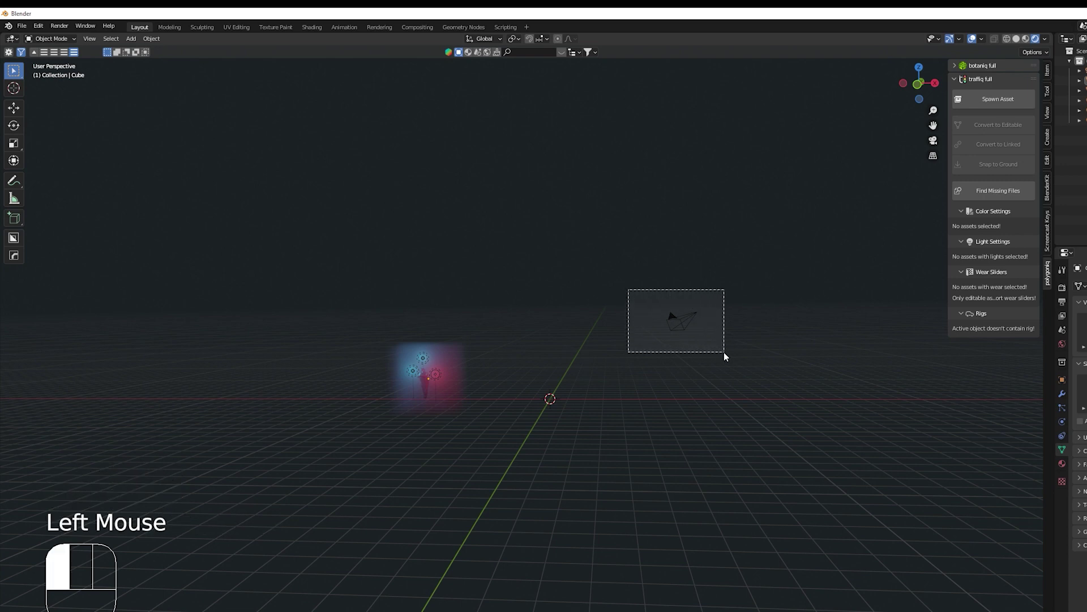
pyautogui.press('g')
pyautogui.click(638, 371)
pyautogui.click(637, 371)
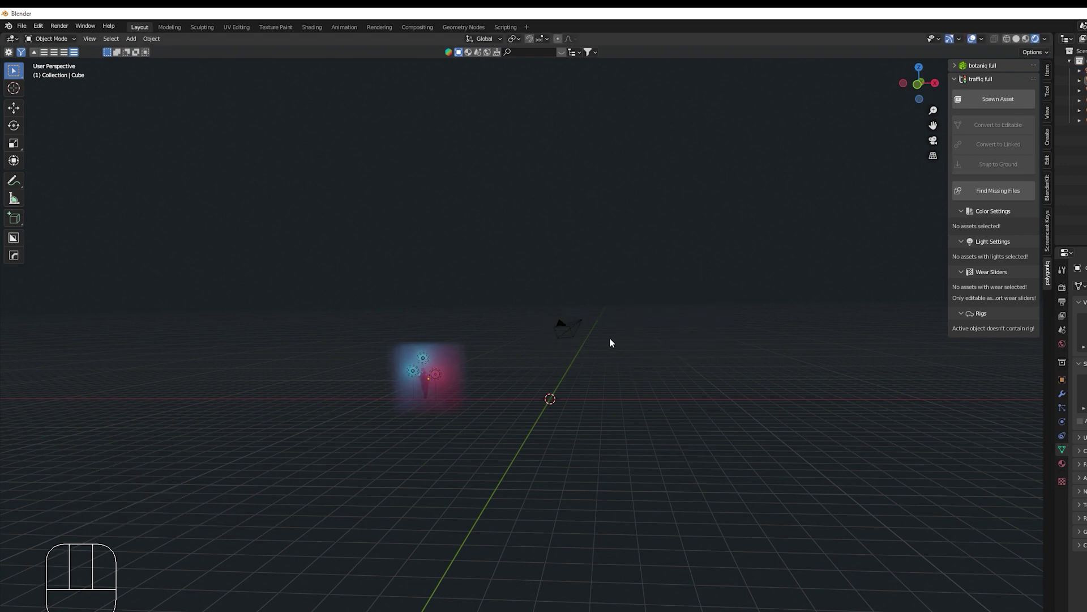
pyautogui.press('KP_0')
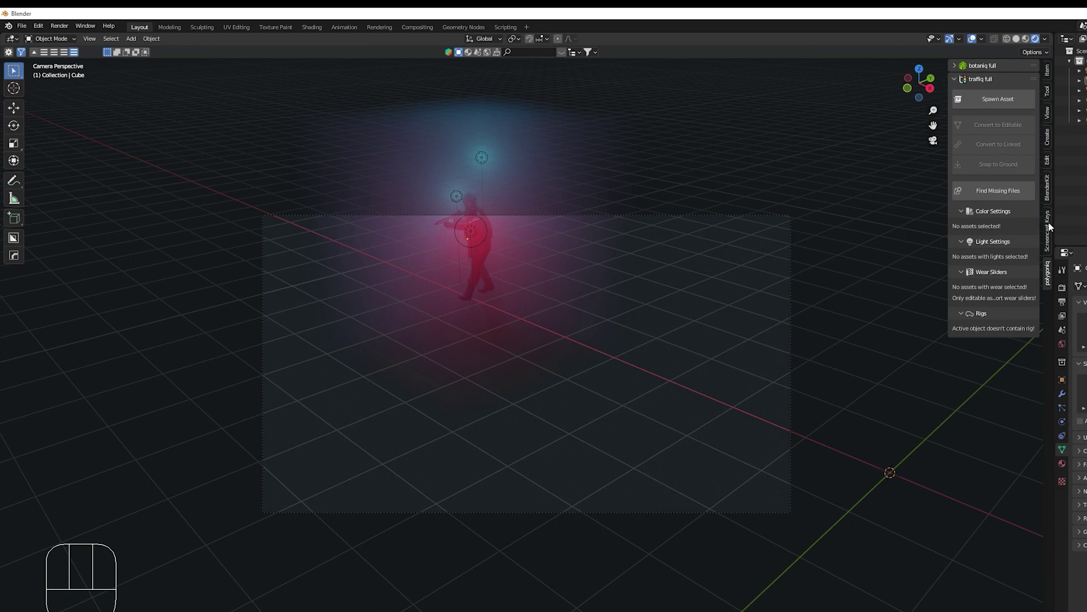
# Step: Enable Camera to View in the sidebar's View settings
pyautogui.click(1048, 118)
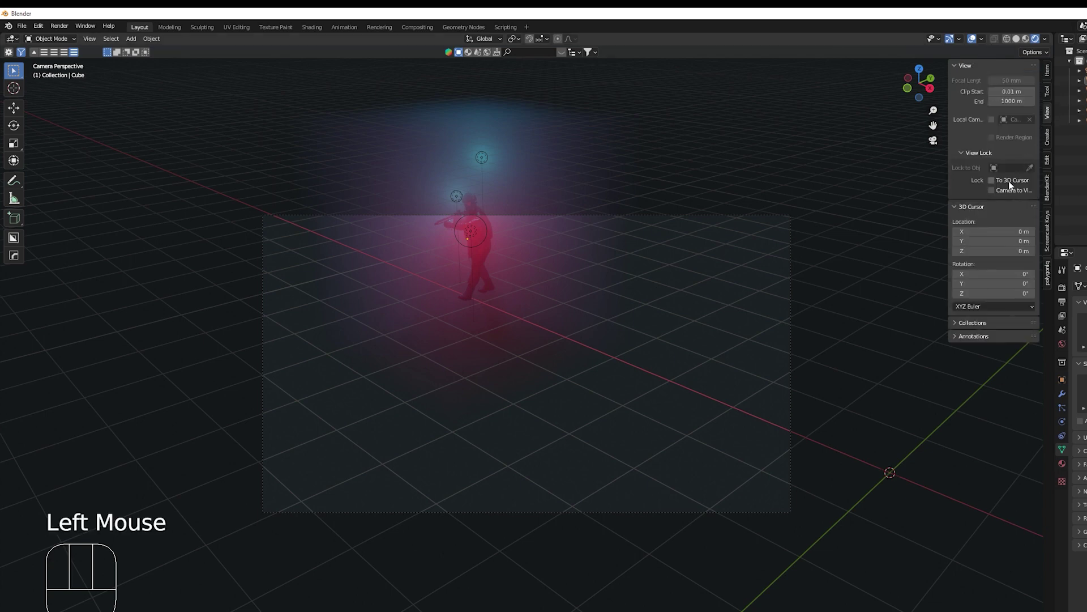
pyautogui.moveTo(950, 194); pyautogui.dragTo(701, 198)
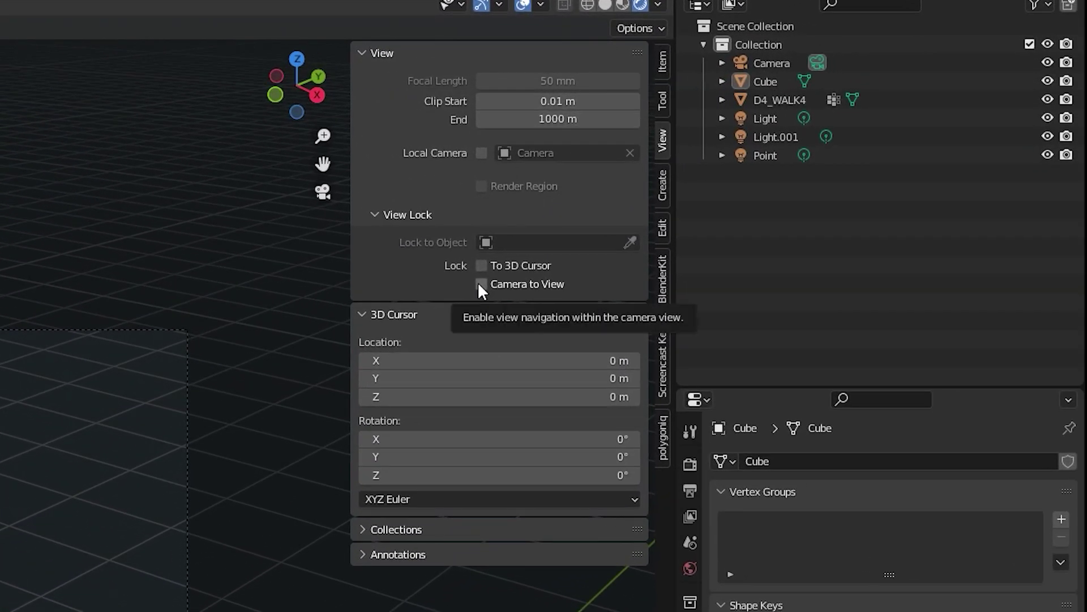
pyautogui.click(481, 284)
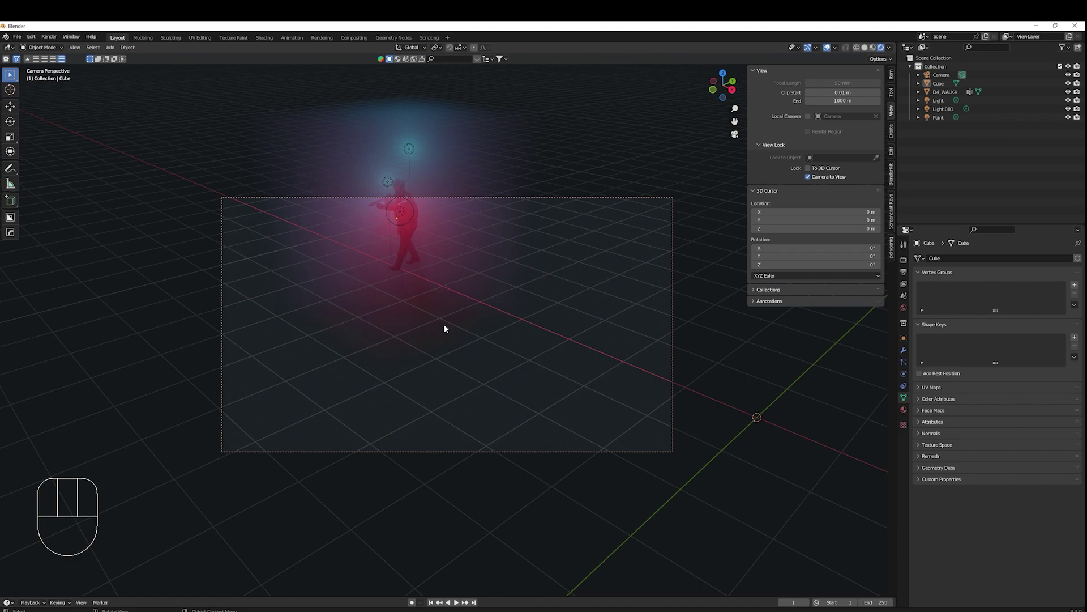
# Step: Orbit and pan the locked camera until the soldier's upper body fills the frame
pyautogui.moveTo(464, 318); pyautogui.dragTo(646, 364, button='middle')
pyautogui.scroll(4, 394, 347)
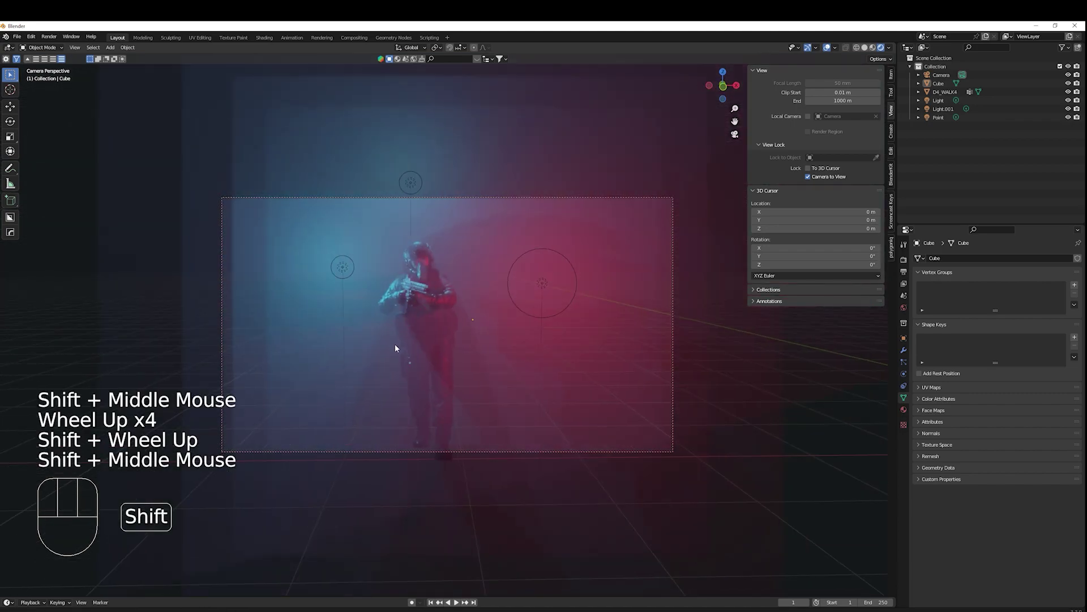
pyautogui.moveTo(394, 347)
pyautogui.keyDown('shift'); pyautogui.mouseDown(button='middle')
pyautogui.moveTo(418, 341)
pyautogui.moveTo(469, 385)
pyautogui.moveTo(422, 363)
pyautogui.moveTo(450, 357)
pyautogui.mouseUp(button='middle'); pyautogui.keyUp('shift')
pyautogui.scroll(2, 417, 337)
pyautogui.moveTo(450, 357)
pyautogui.keyDown('shift'); pyautogui.mouseDown(button='middle')
pyautogui.moveTo(468, 355)
pyautogui.moveTo(442, 365)
pyautogui.mouseUp(button='middle'); pyautogui.keyUp('shift')
pyautogui.keyDown('shift'); pyautogui.moveTo(442, 365); pyautogui.dragTo(411, 376, button='middle'); pyautogui.keyUp('shift')
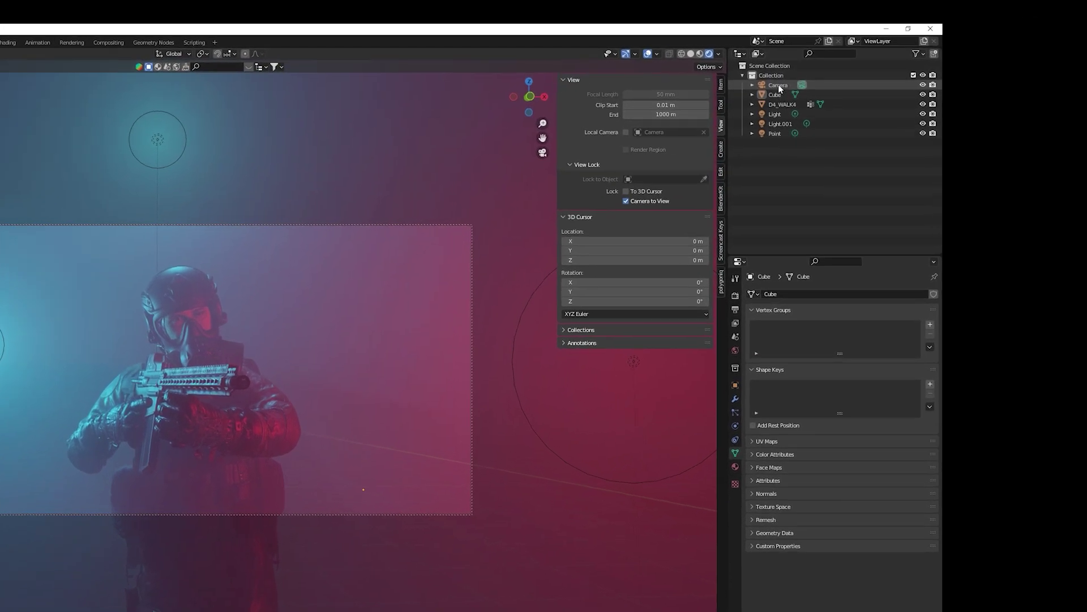
# Step: Select the Camera and drag its focal length from 50 mm to 33 mm
pyautogui.click(944, 76)
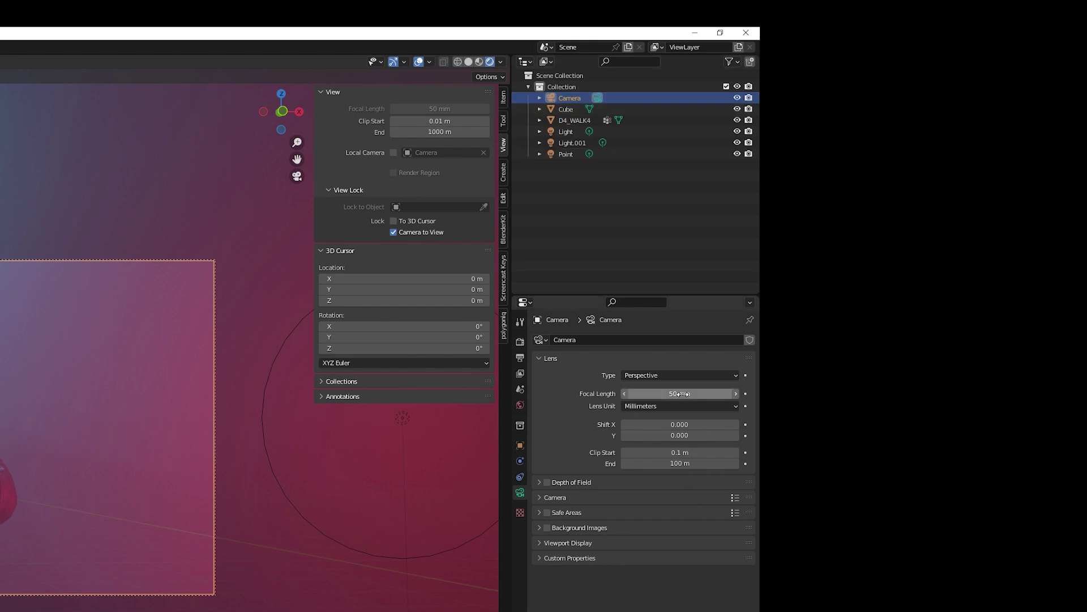
pyautogui.moveTo(686, 393); pyautogui.dragTo(646, 393)
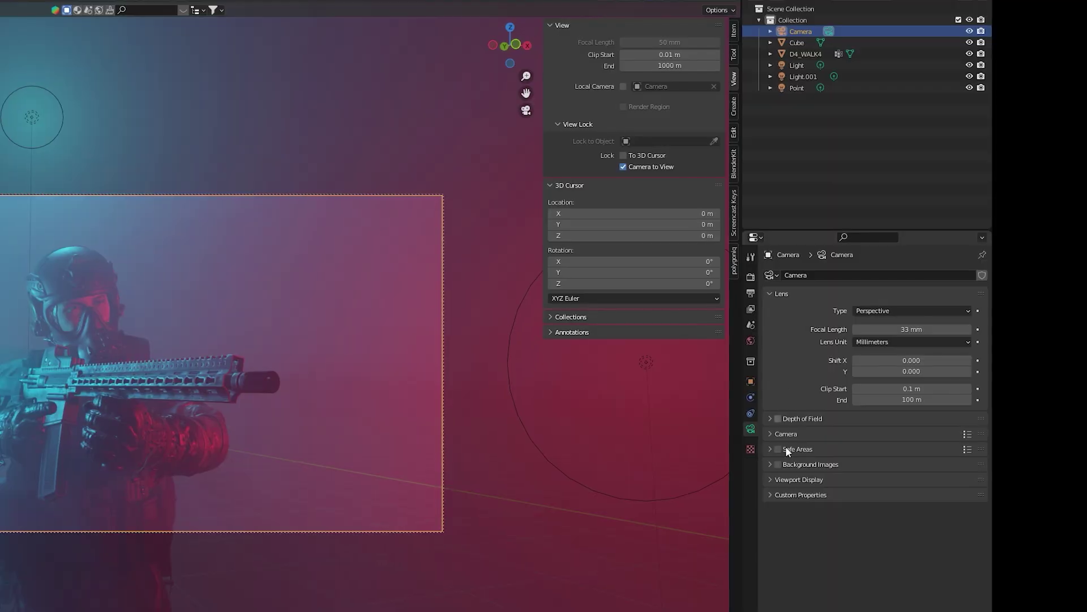
# Step: Enable depth of field with D4_WALK4 as the focus object
pyautogui.click(772, 419)
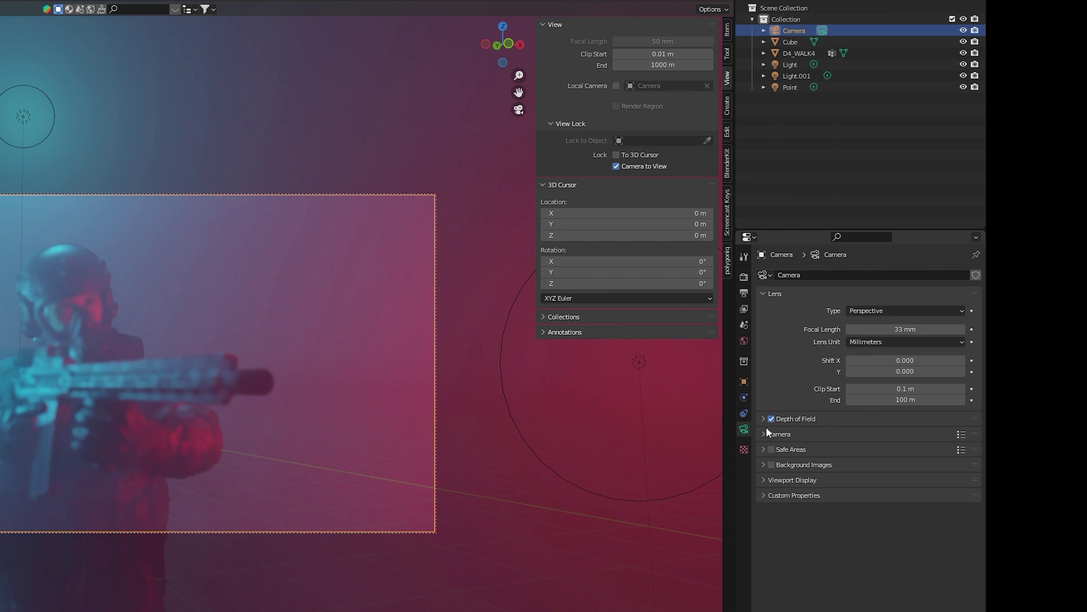
pyautogui.click(763, 418)
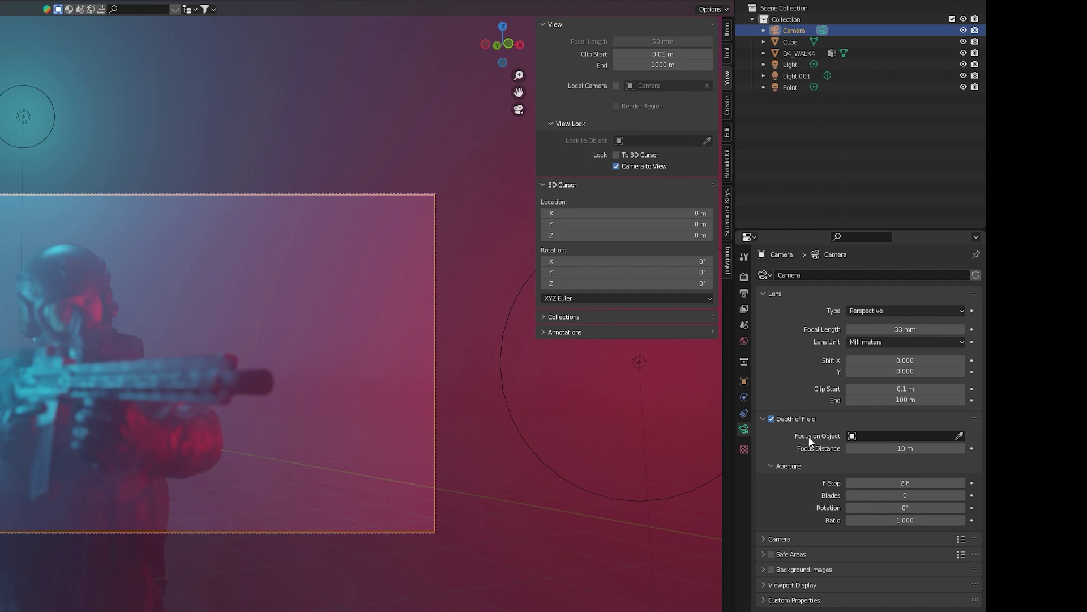
pyautogui.click(961, 436)
pyautogui.click(59, 270)
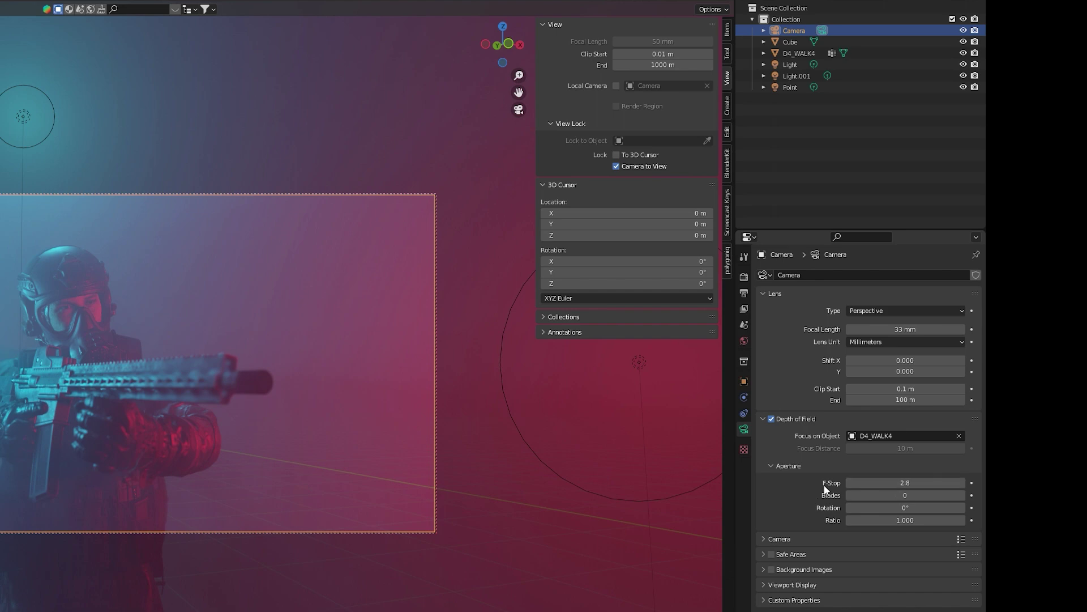
# Step: Set the f-stop to 4.6, turn off Camera to View, and orbit out
pyautogui.moveTo(908, 482)
pyautogui.mouseDown()
pyautogui.moveTo(866, 483)
pyautogui.moveTo(943, 482)
pyautogui.moveTo(900, 482)
pyautogui.mouseUp()
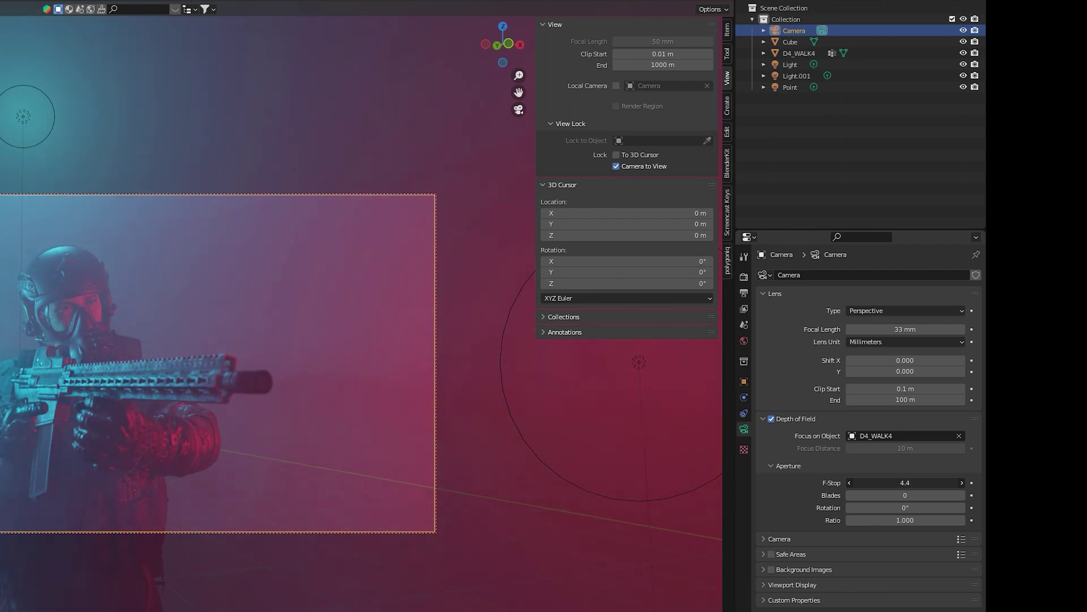
pyautogui.moveTo(85, 368)
pyautogui.keyDown('shift'); pyautogui.mouseDown(button='middle')
pyautogui.moveTo(75, 362)
pyautogui.moveTo(69, 385)
pyautogui.mouseUp(button='middle'); pyautogui.keyUp('shift')
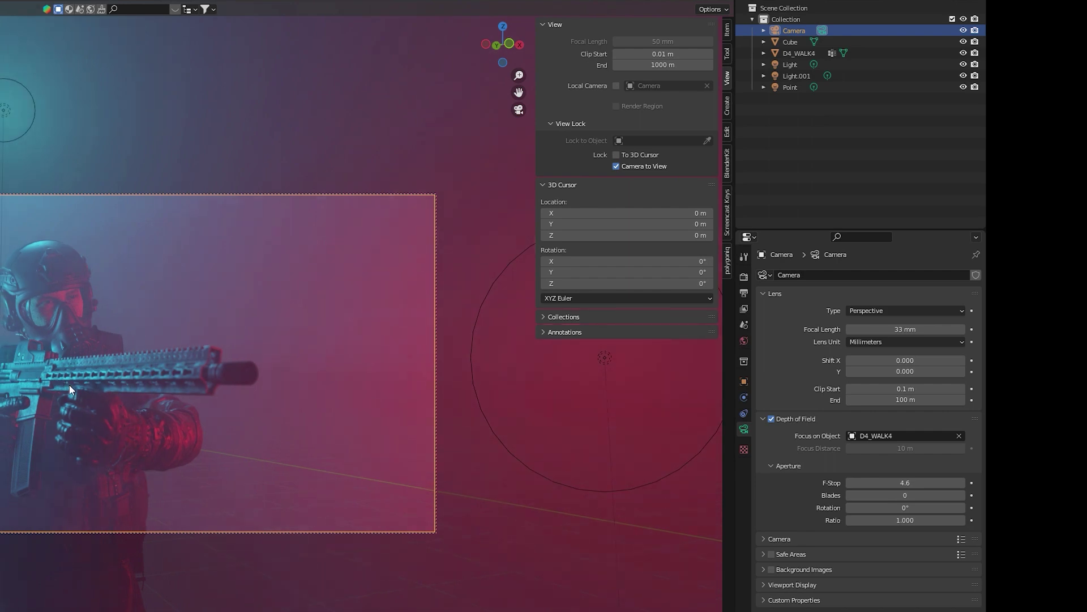
pyautogui.click(618, 166)
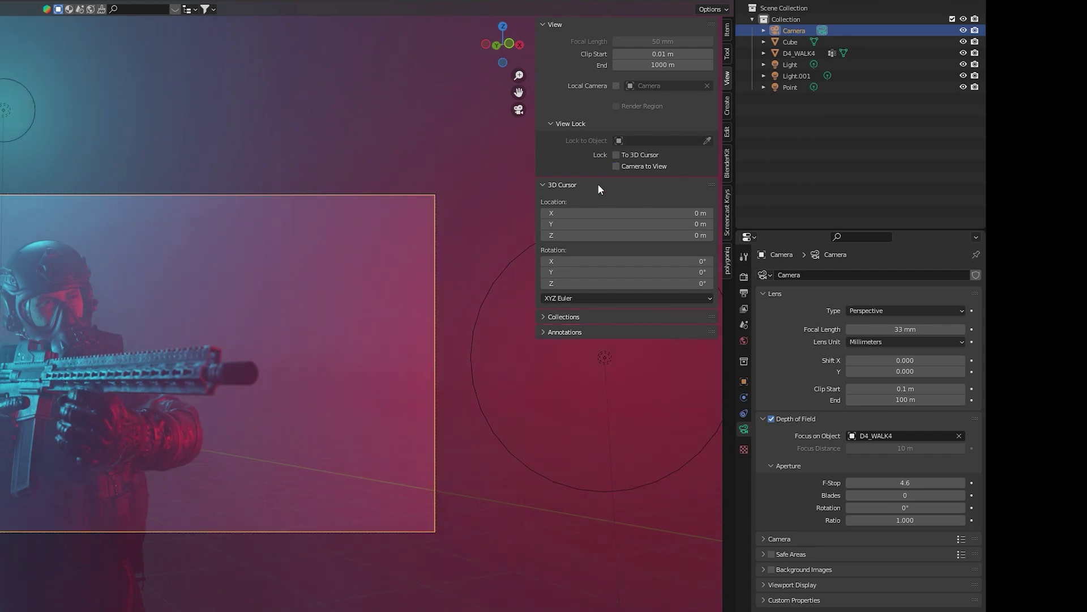
pyautogui.moveTo(482, 415); pyautogui.dragTo(393, 415, button='middle')
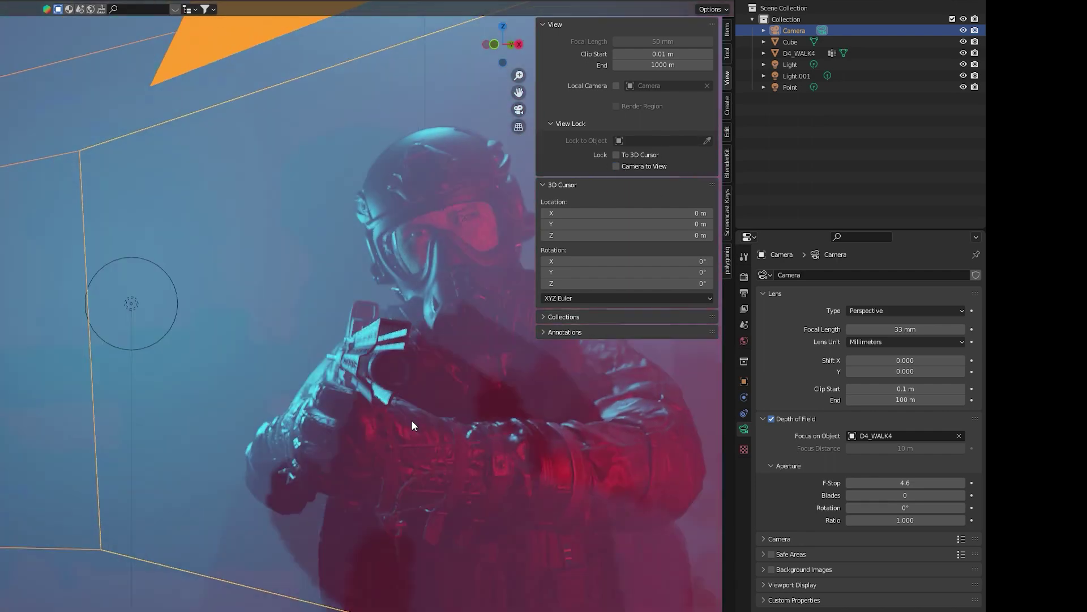
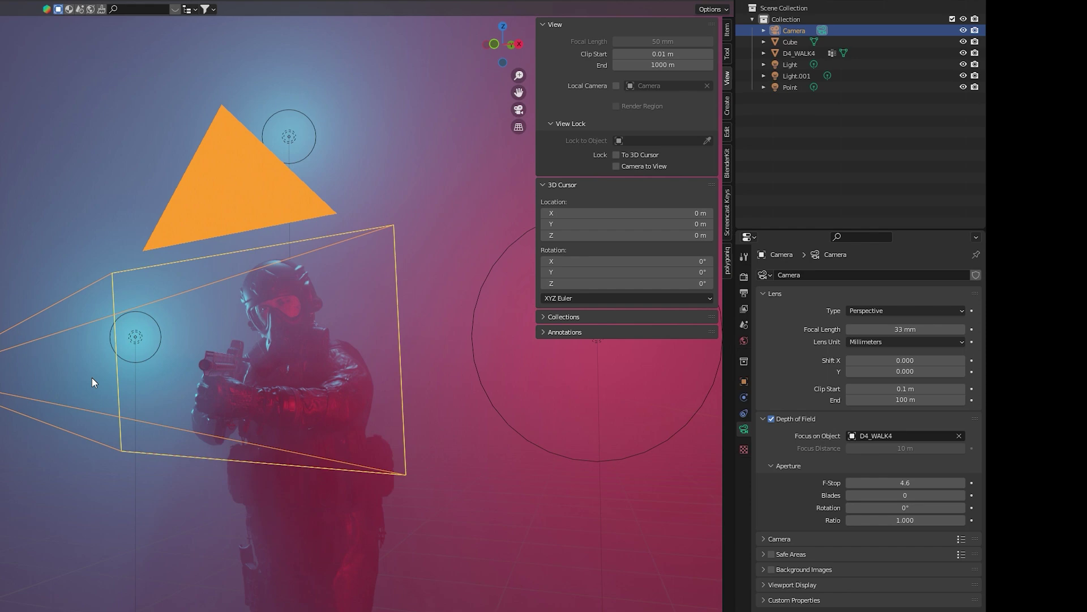
# Step: Look through the scene camera and keep Eevee as the render engine
pyautogui.press('KP_0')
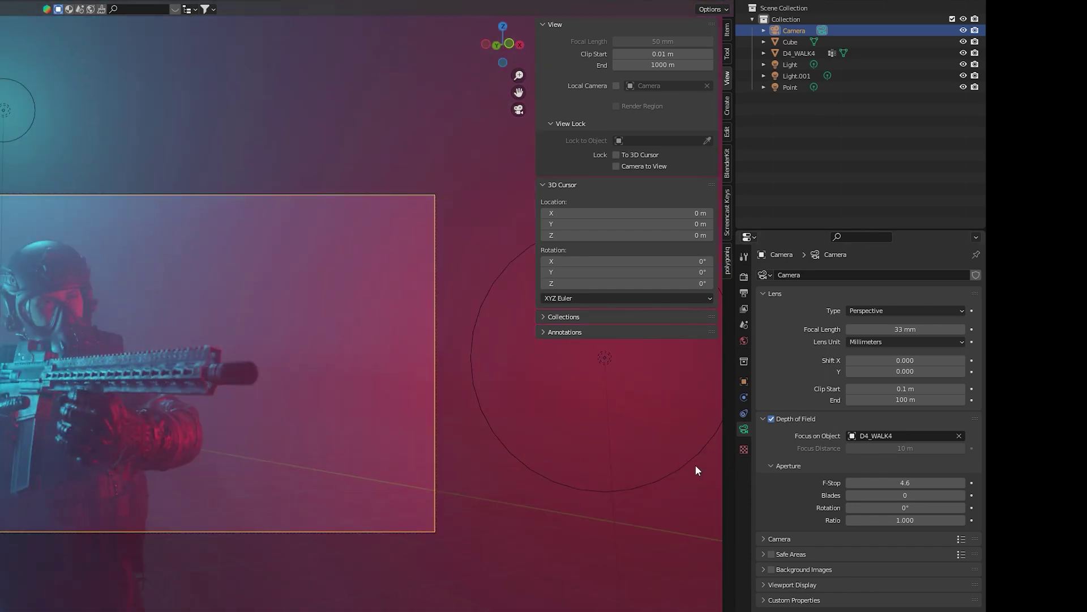
pyautogui.click(745, 277)
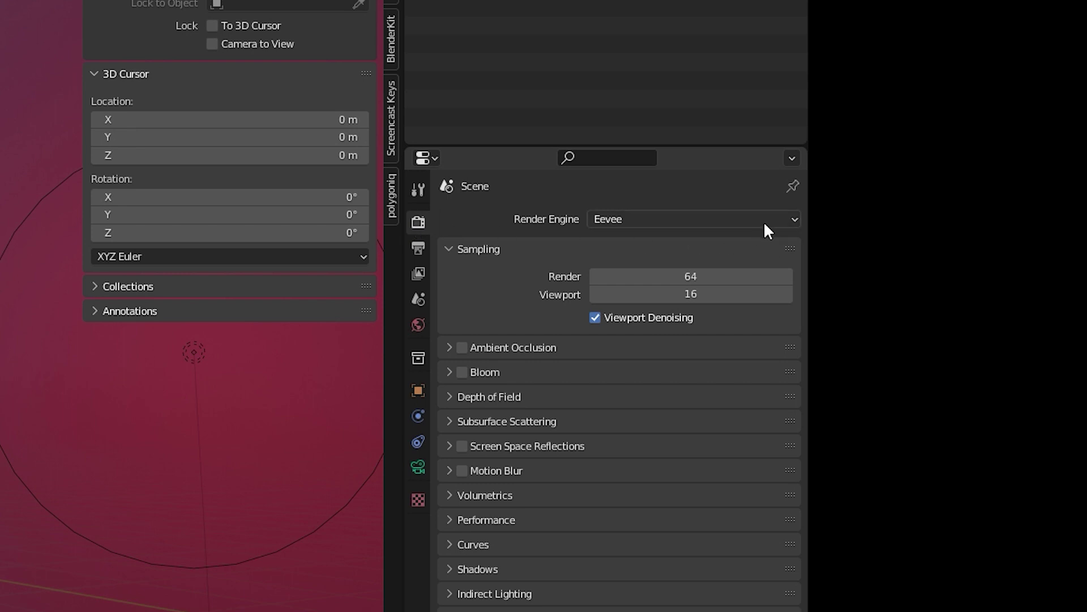
pyautogui.click(787, 221)
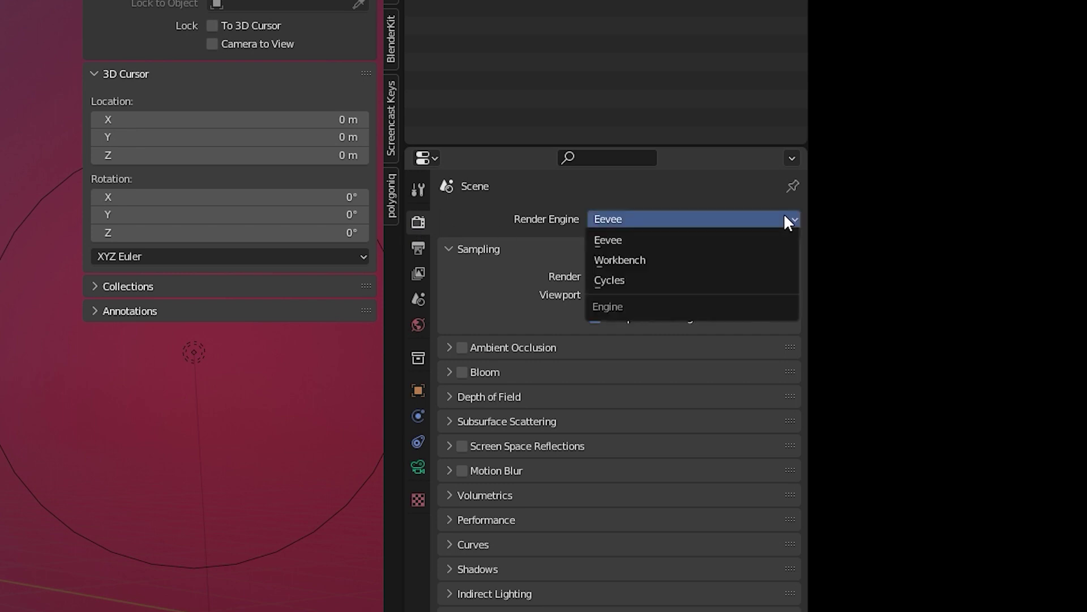
pyautogui.click(784, 212)
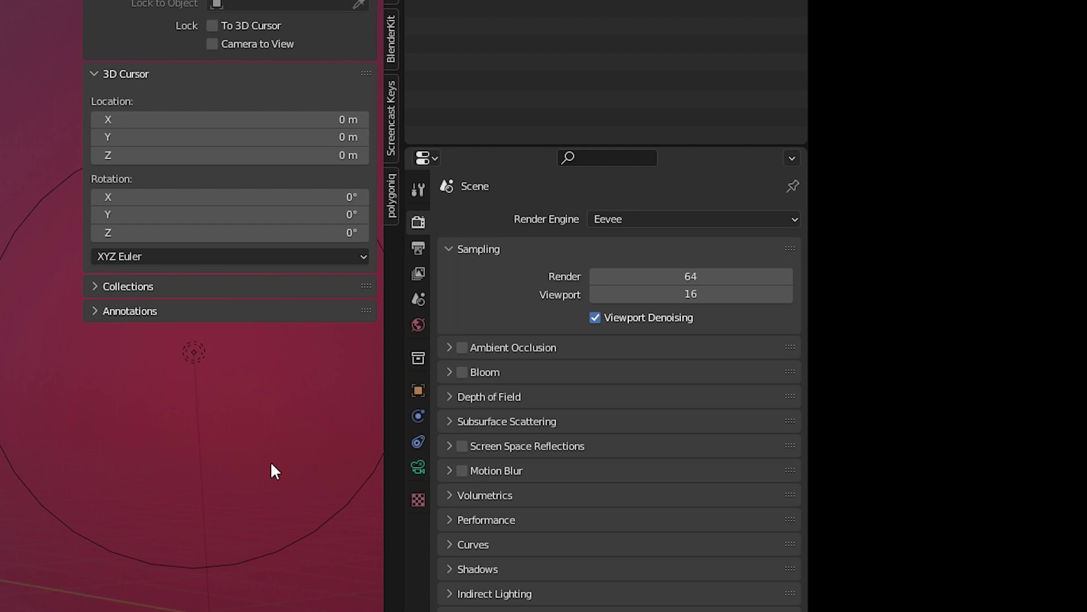
# Step: Review the output resolution and file settings in the Output properties
pyautogui.click(416, 188)
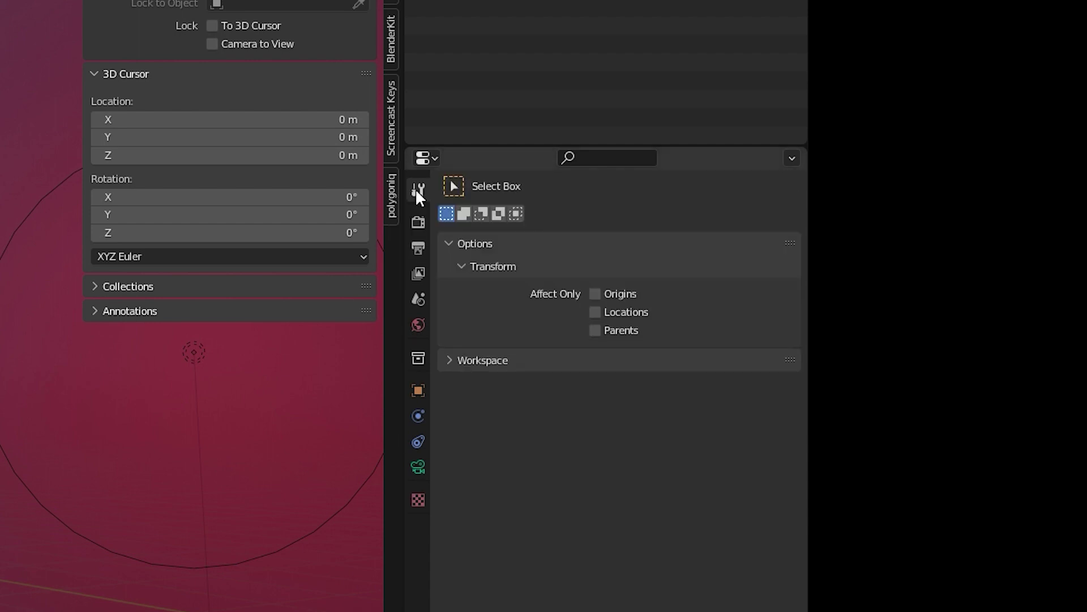
pyautogui.click(419, 248)
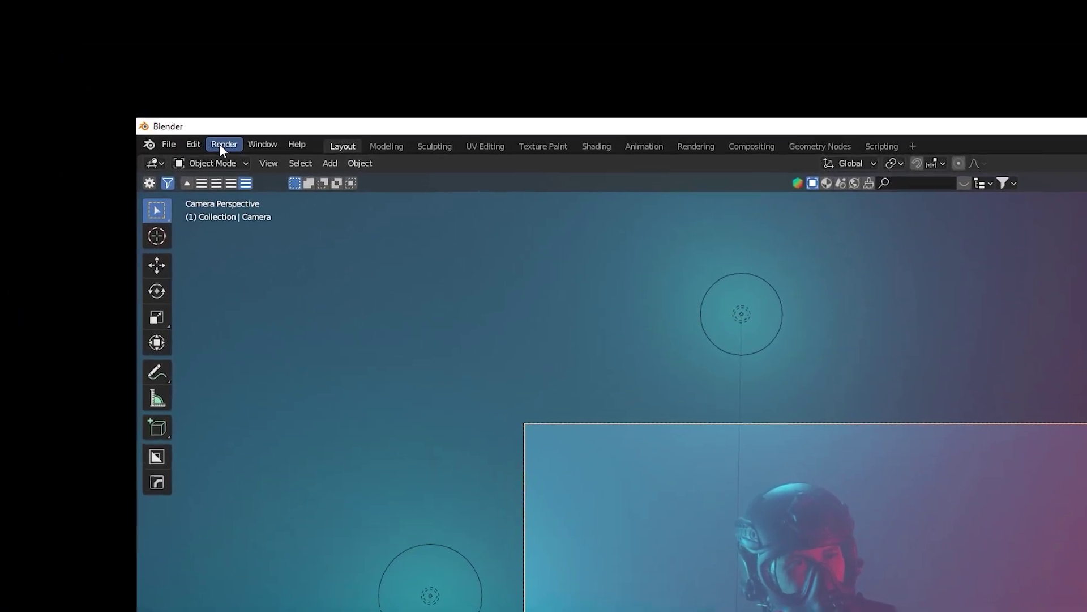
pyautogui.click(283, 185)
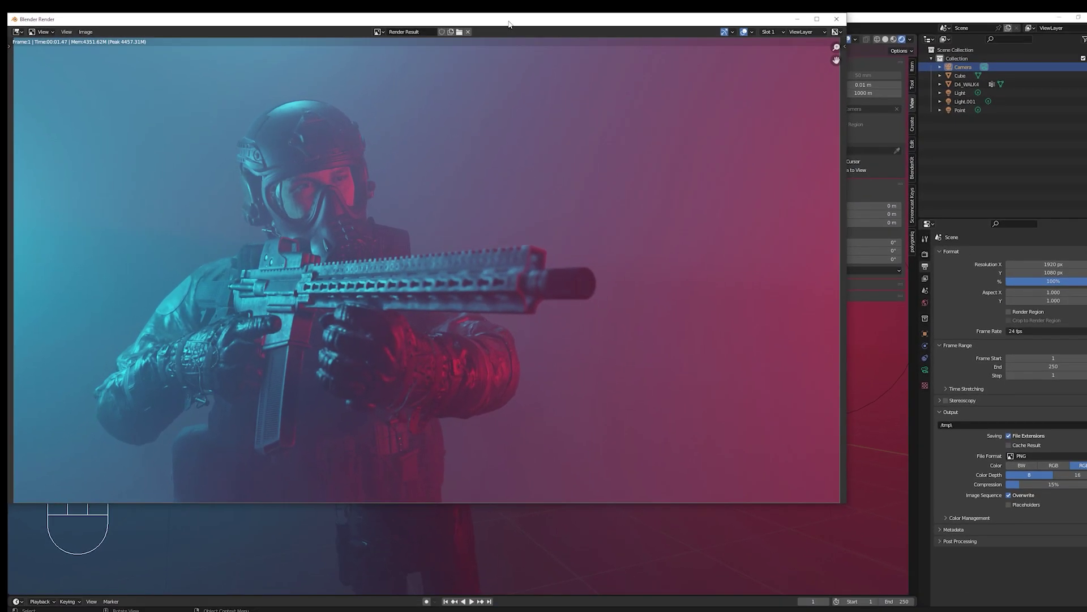
# Step: Close the finished soldier render and switch to the Compositing workspace
pyautogui.press('Escape')
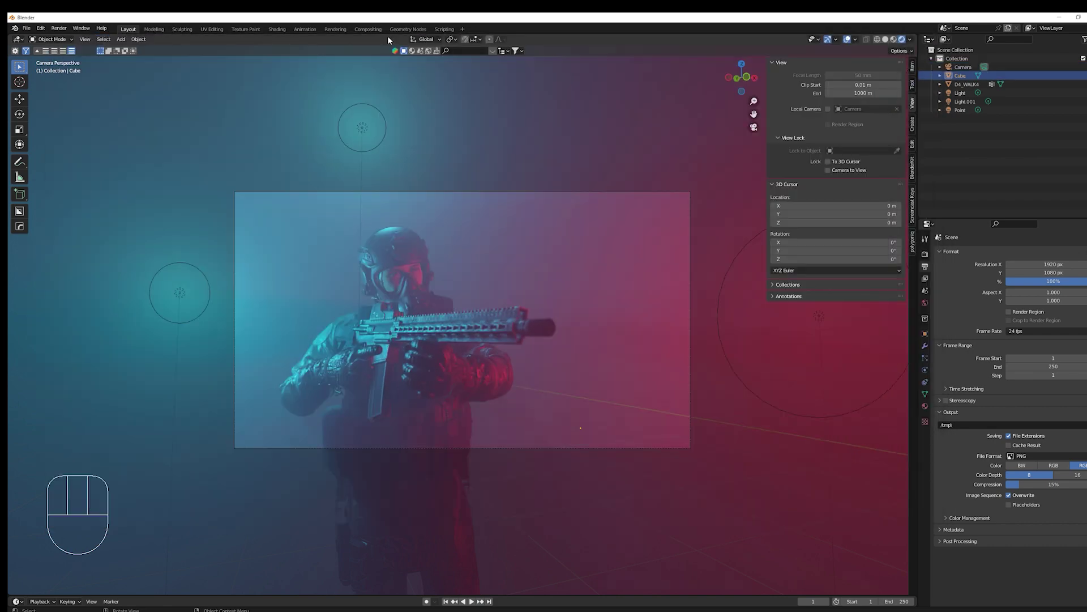
pyautogui.click(367, 28)
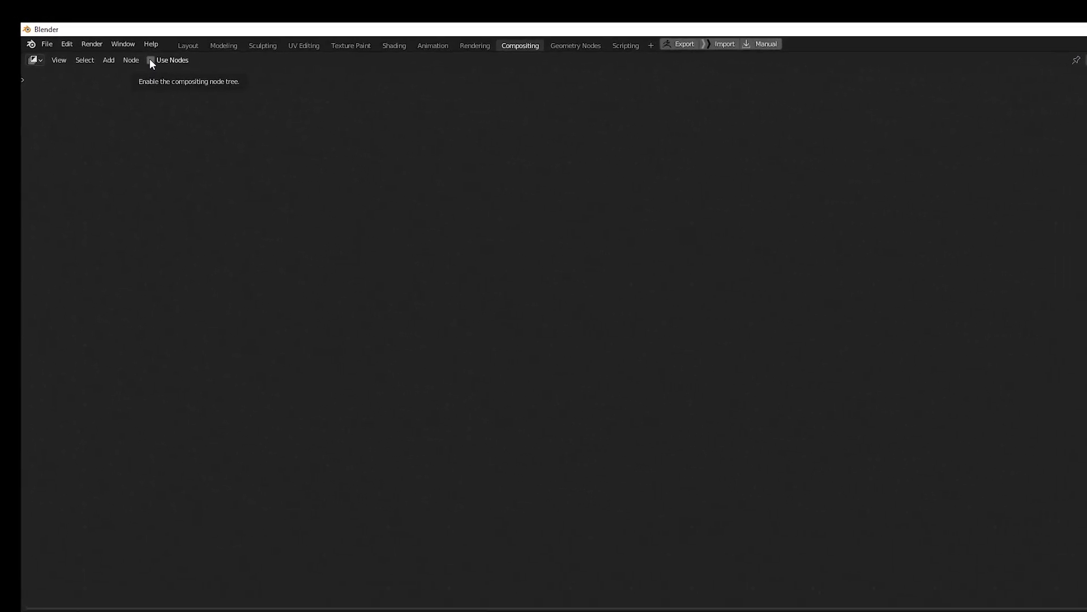
# Step: Enable Use Nodes, add a Viewer node, and move the Composite node right
pyautogui.click(157, 63)
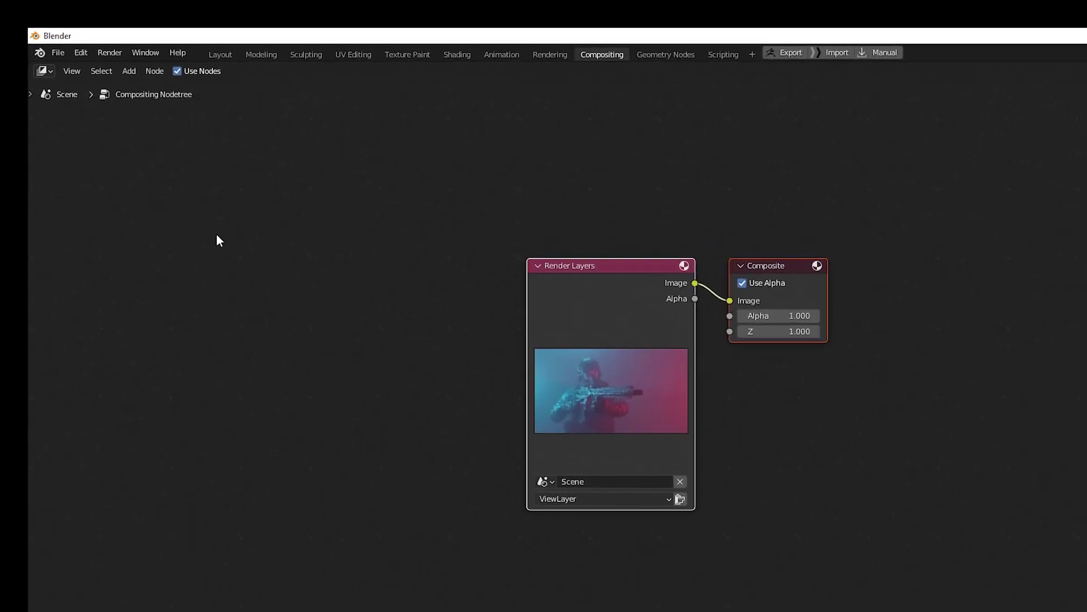
pyautogui.click(128, 71)
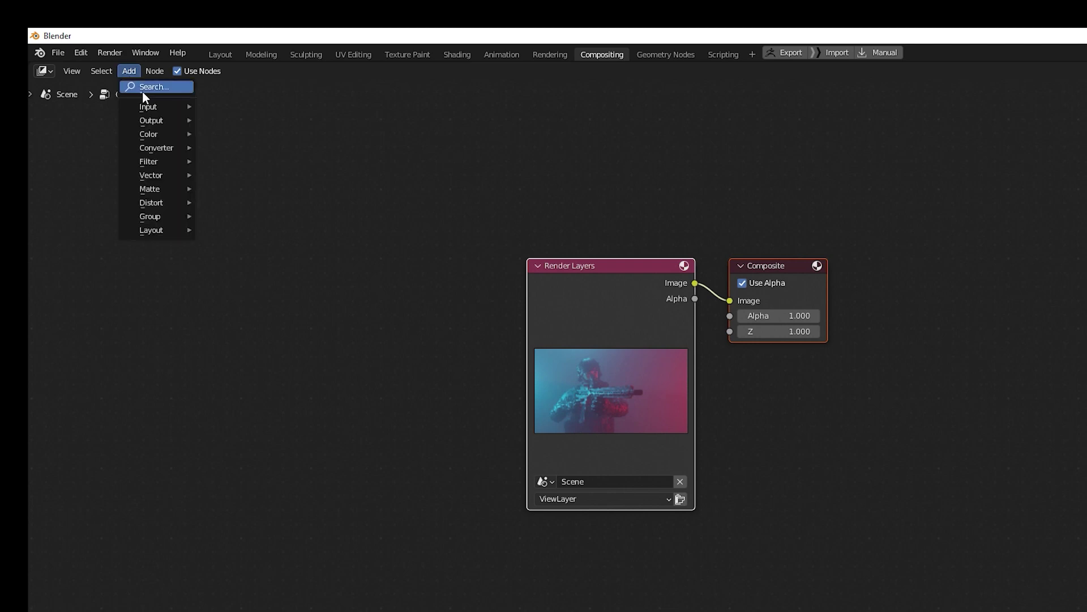
pyautogui.click(146, 88)
pyautogui.write('V')
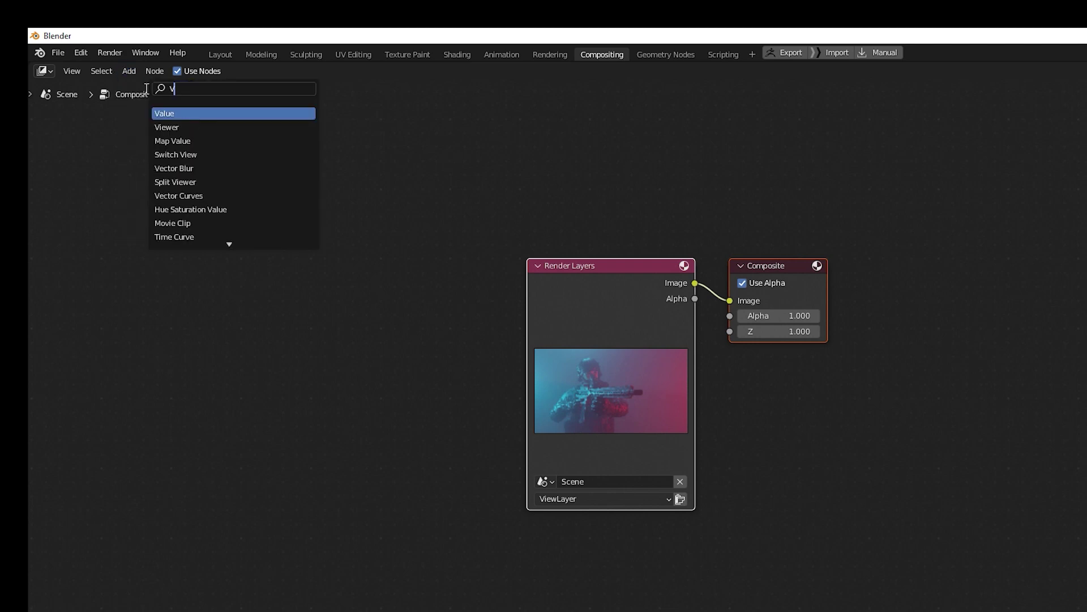
pyautogui.write('IE')
pyautogui.press('Return')
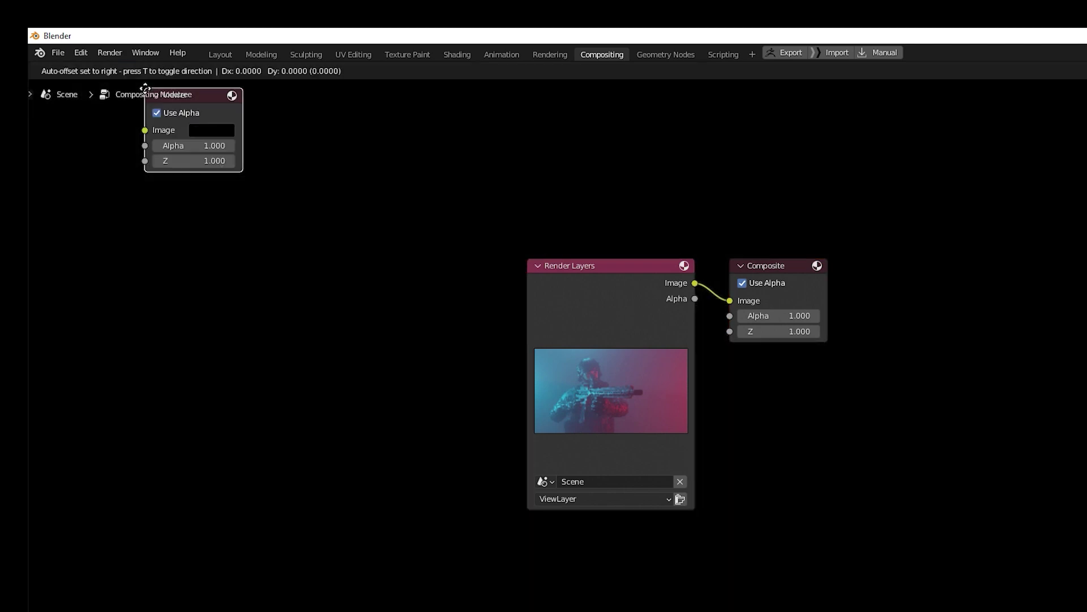
pyautogui.click(1012, 412)
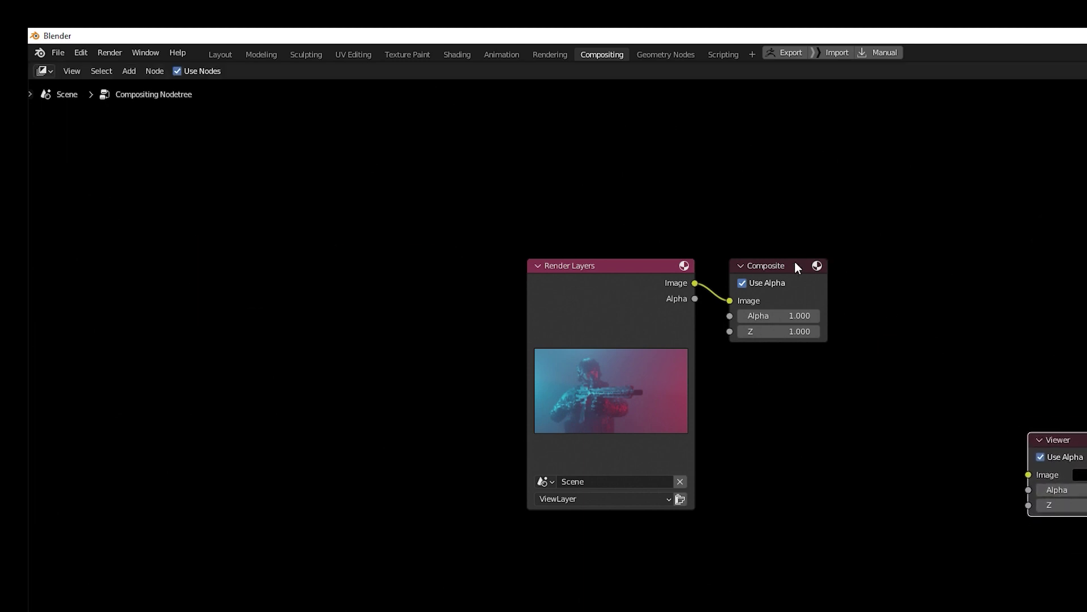
pyautogui.moveTo(794, 261); pyautogui.dragTo(1086, 287)
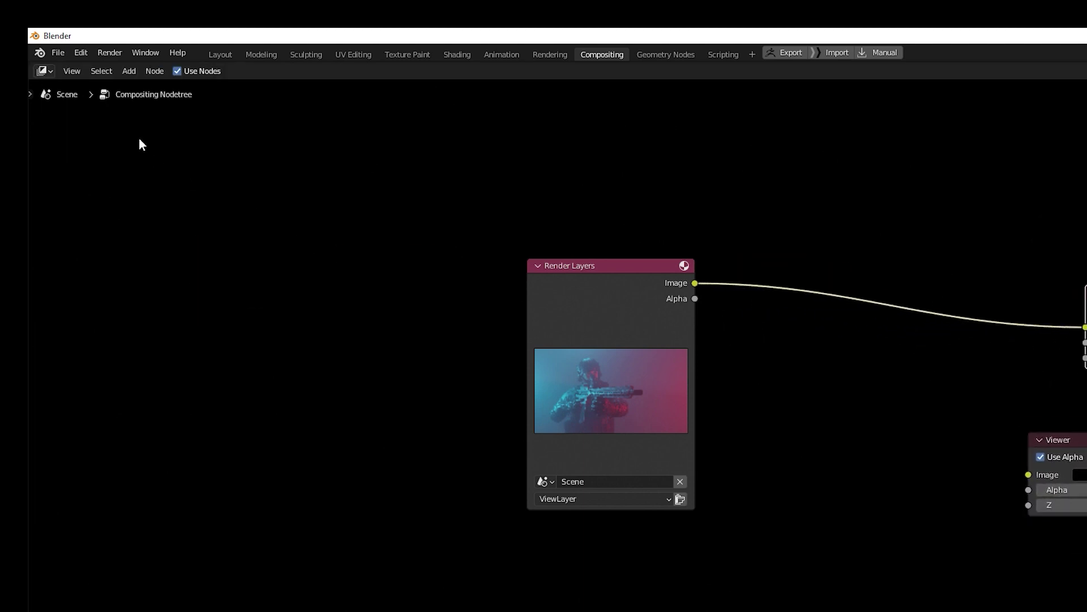
# Step: Insert a Color Balance node into the render-to-composite link and feed it to the Viewer
pyautogui.click(129, 71)
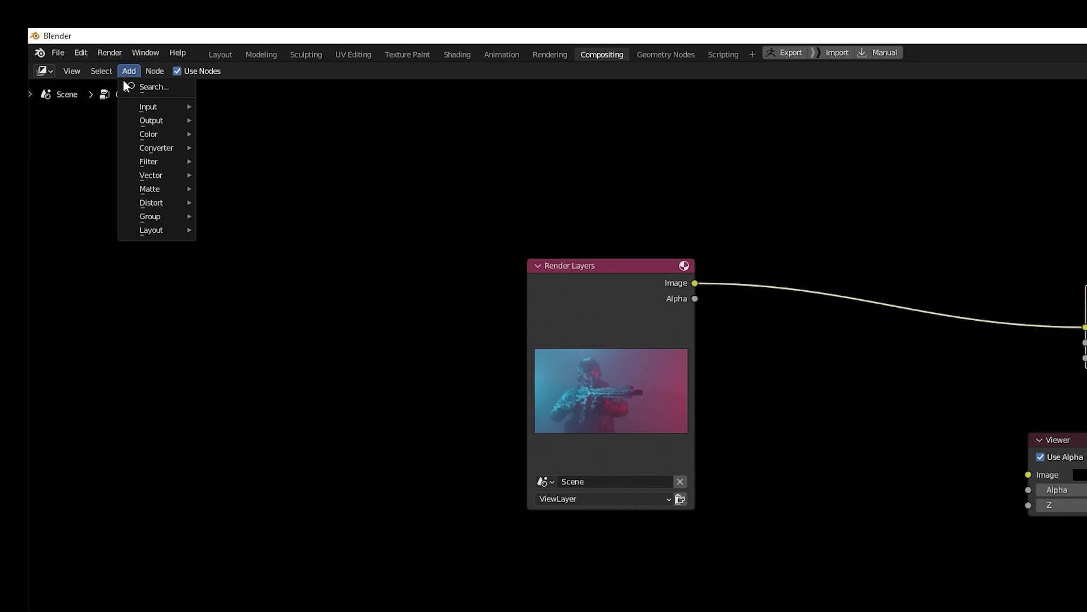
pyautogui.click(146, 86)
pyautogui.write('COLOR')
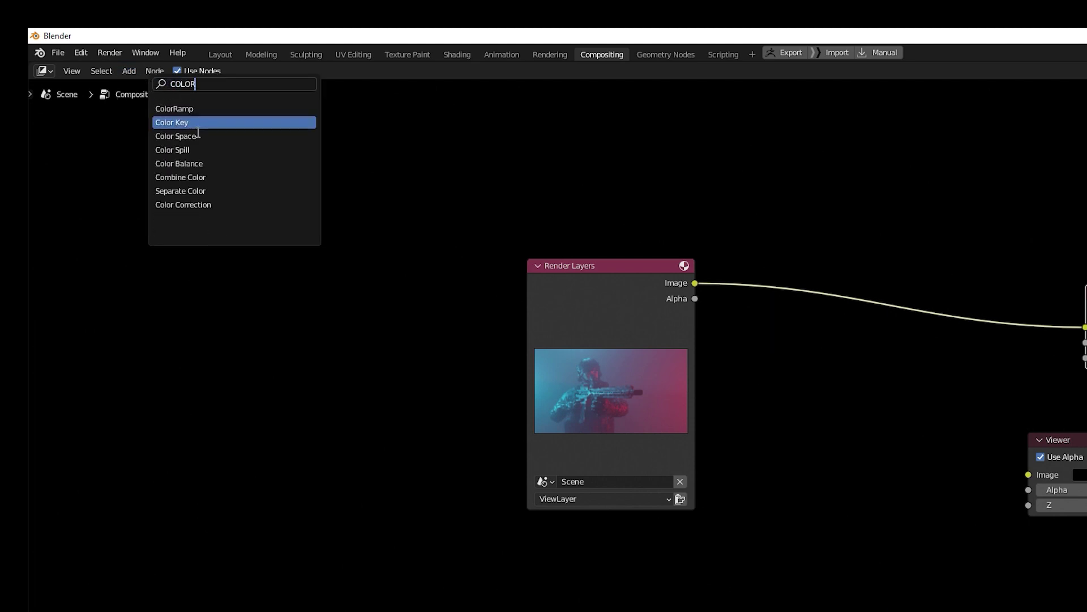
pyautogui.click(204, 163)
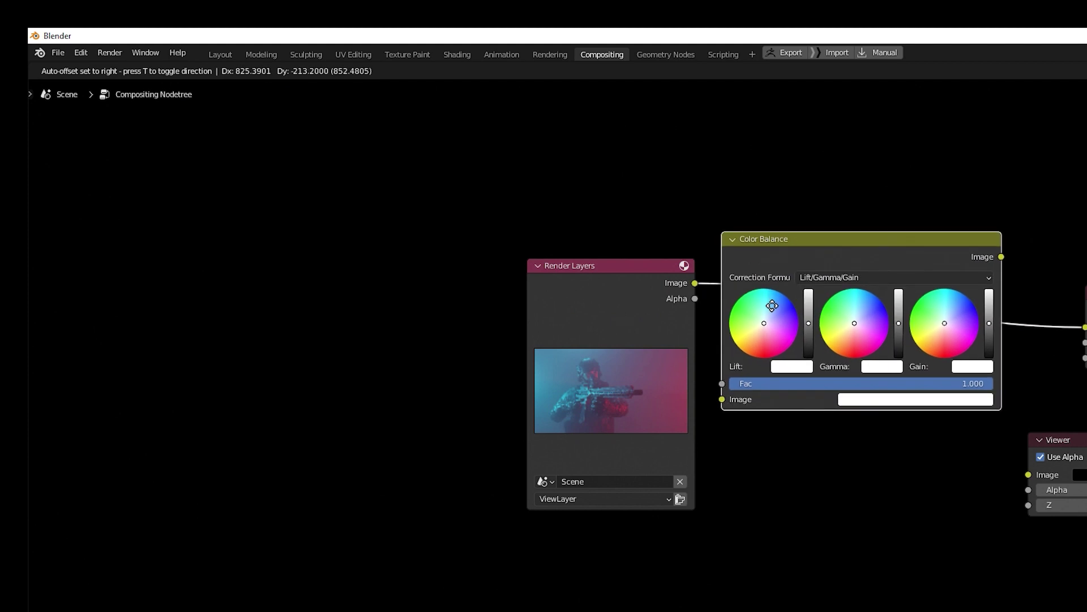
pyautogui.click(773, 306)
pyautogui.moveTo(625, 269); pyautogui.dragTo(347, 259)
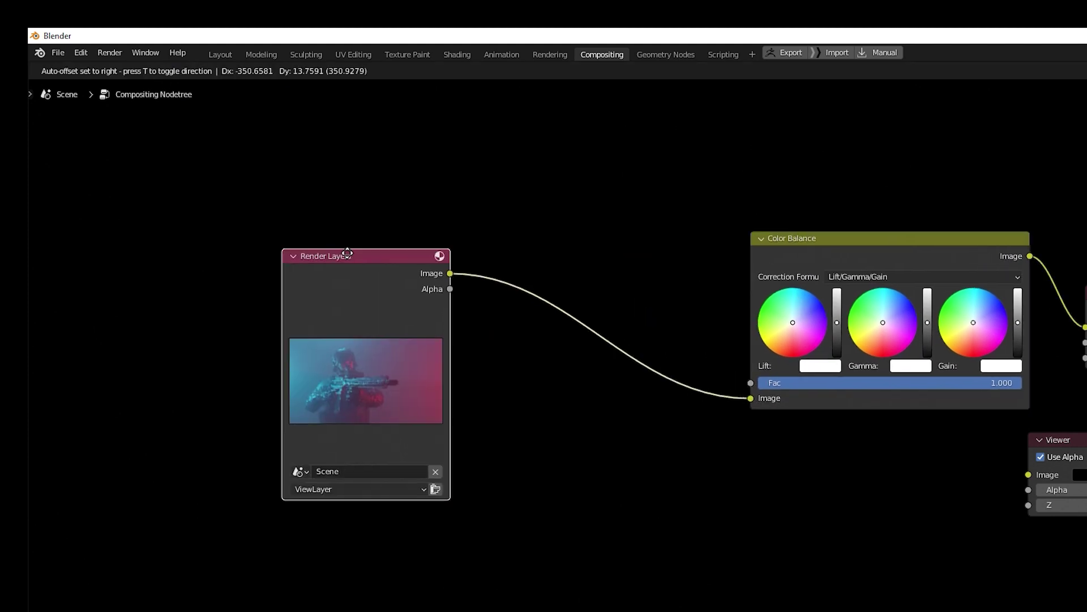
pyautogui.moveTo(926, 246); pyautogui.dragTo(773, 252)
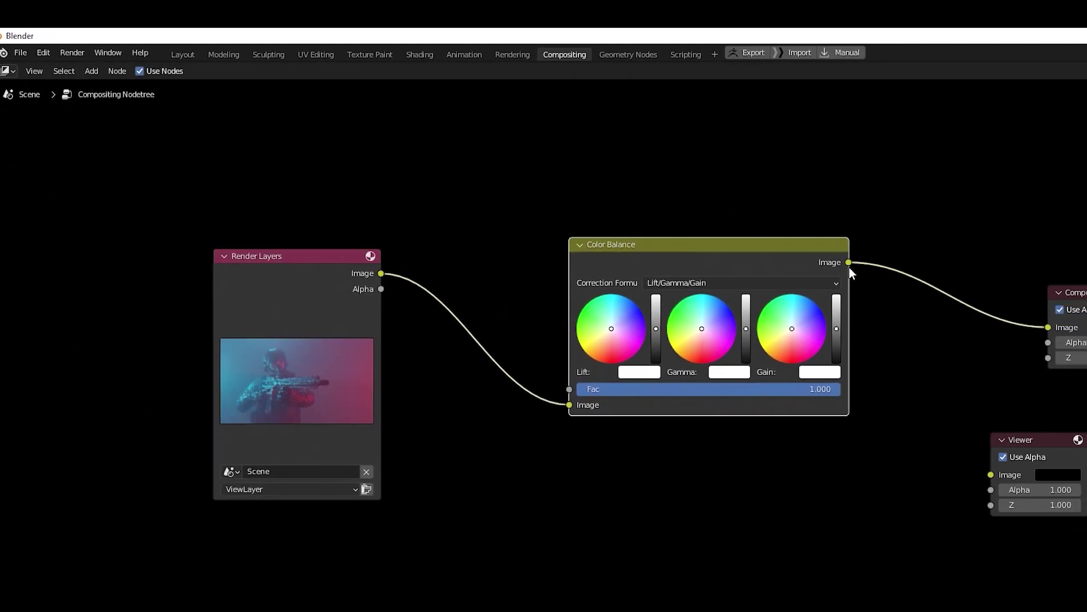
pyautogui.moveTo(825, 261); pyautogui.dragTo(933, 473)
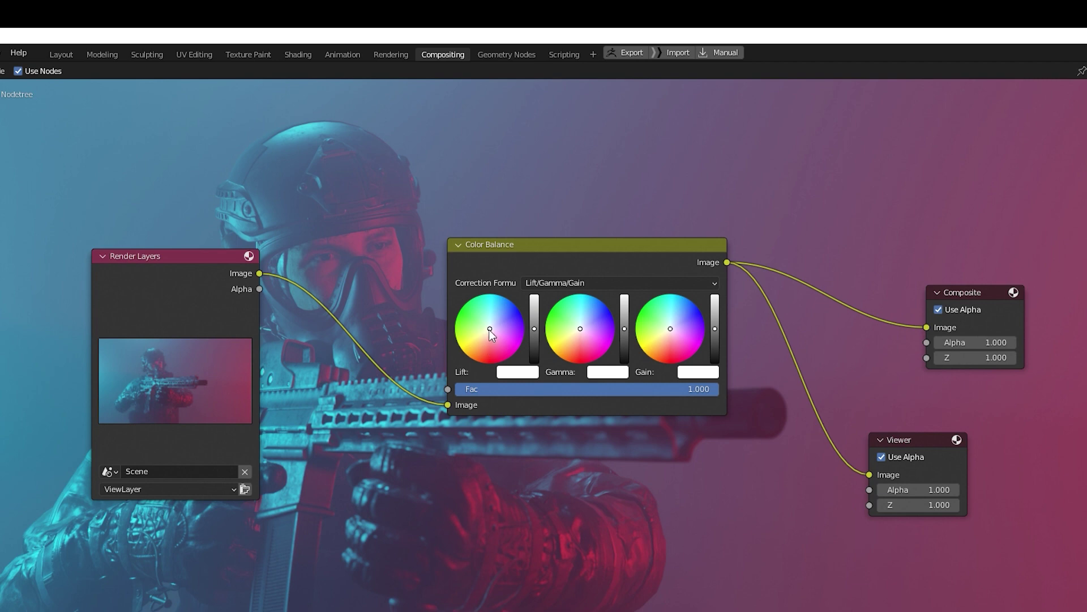
# Step: Tint Lift slightly green, push Gamma and Gain toward cyan, darken them, and tidy the nodes
pyautogui.moveTo(489, 330); pyautogui.dragTo(491, 321)
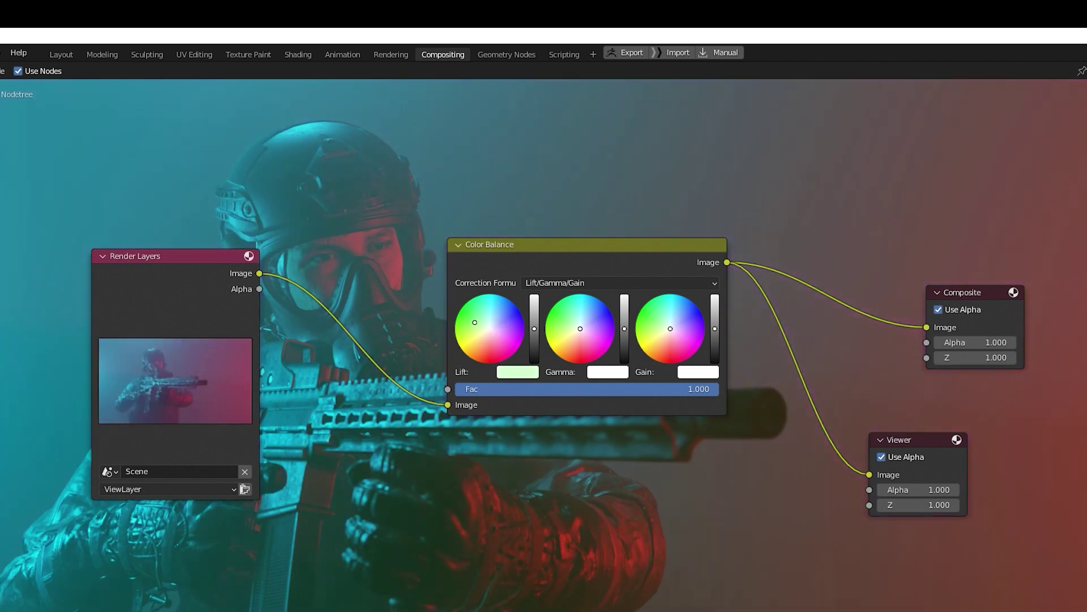
pyautogui.moveTo(491, 321); pyautogui.dragTo(483, 318)
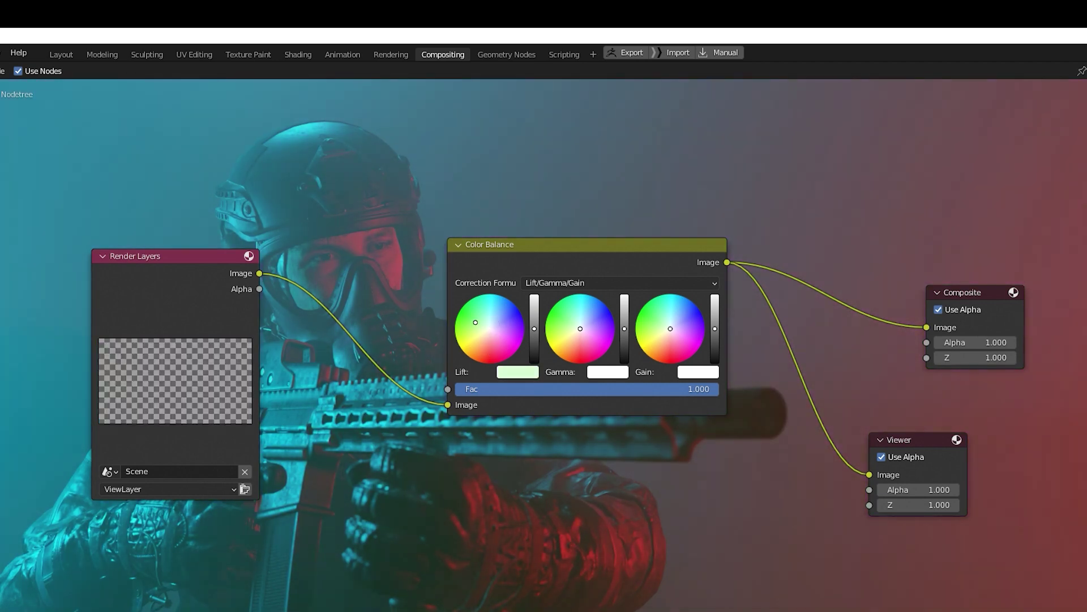
pyautogui.moveTo(579, 328); pyautogui.dragTo(586, 317)
pyautogui.moveTo(667, 330); pyautogui.dragTo(677, 340)
pyautogui.moveTo(534, 329); pyautogui.dragTo(534, 330)
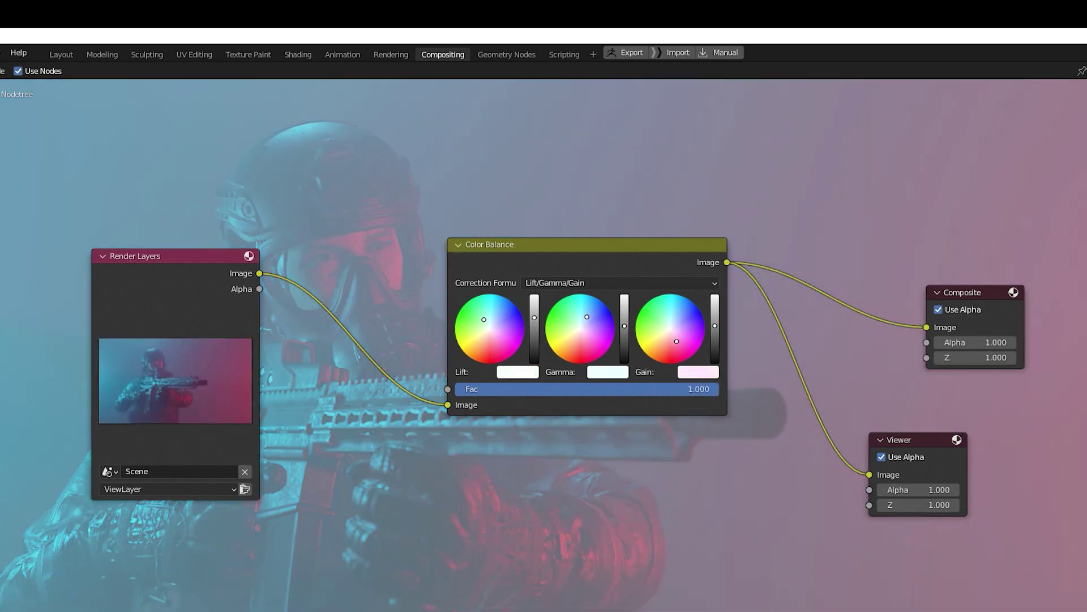
pyautogui.moveTo(625, 325); pyautogui.dragTo(625, 327)
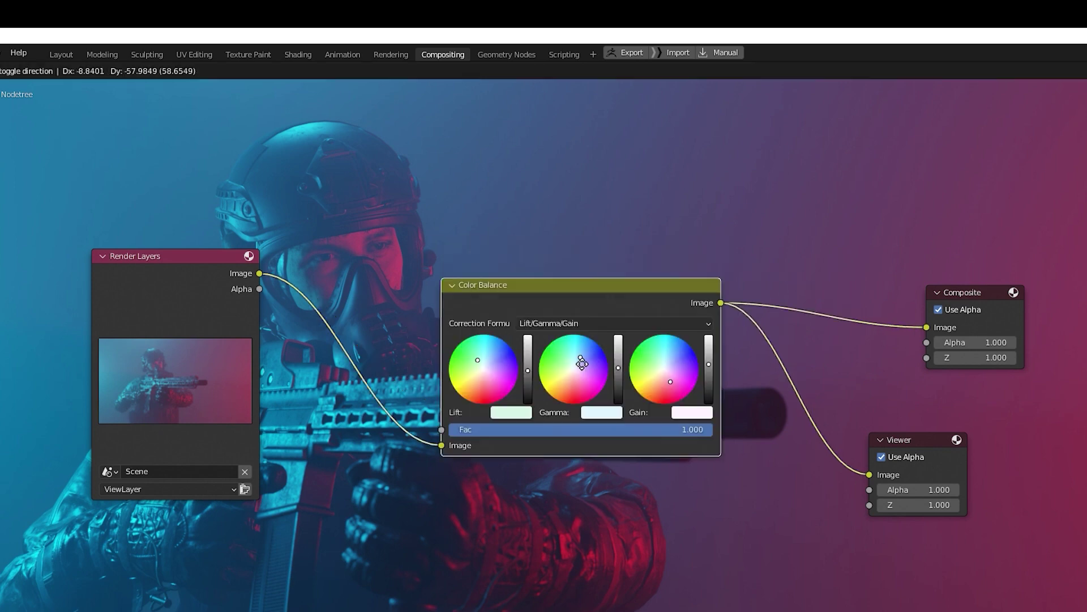
pyautogui.moveTo(623, 261); pyautogui.dragTo(631, 519)
pyautogui.moveTo(175, 272); pyautogui.dragTo(28, 384)
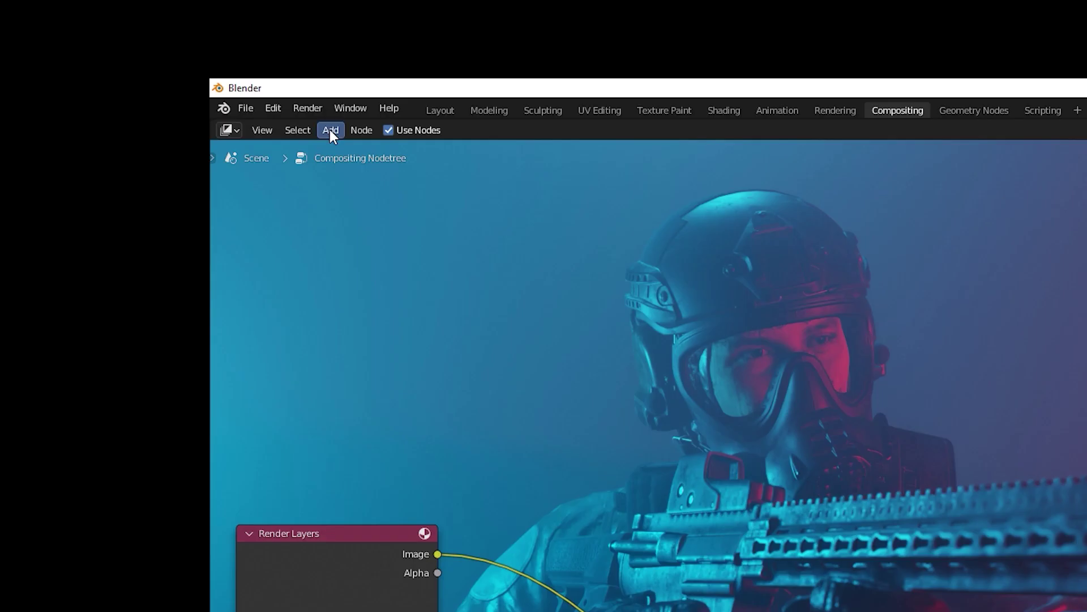
# Step: Insert a Lens Distortion node with Fit enabled and 0.030 dispersion
pyautogui.click(330, 130)
pyautogui.click(353, 149)
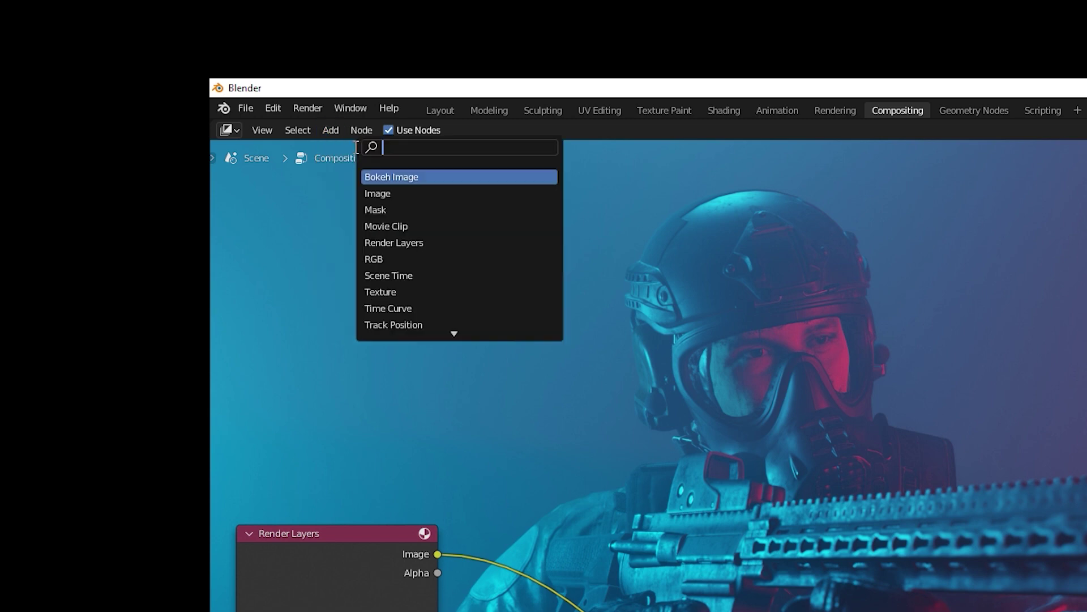
pyautogui.write('LEN')
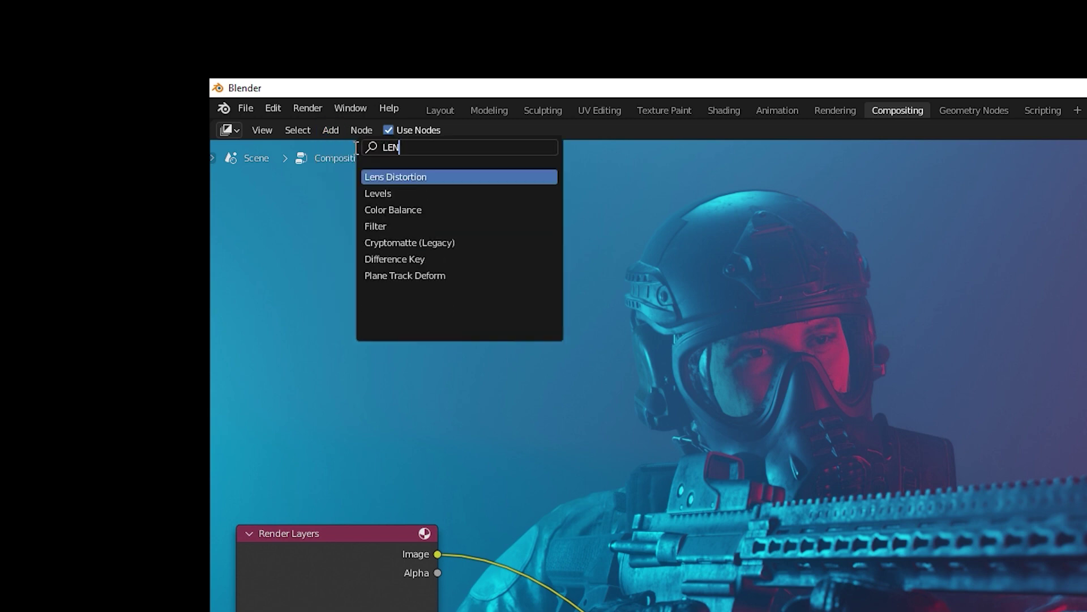
pyautogui.write('S')
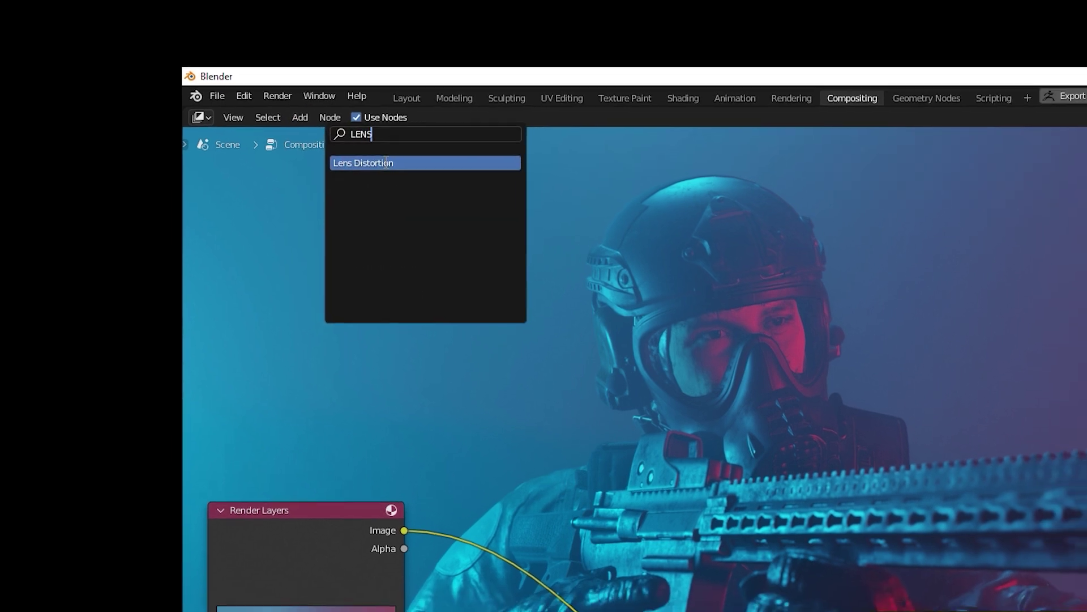
pyautogui.click(399, 176)
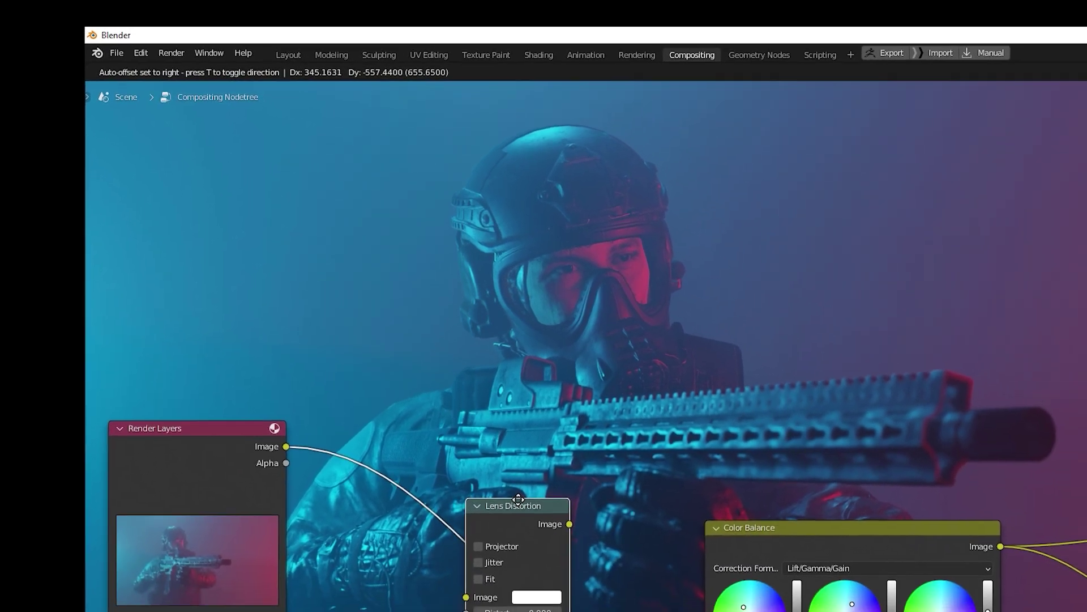
pyautogui.click(483, 476)
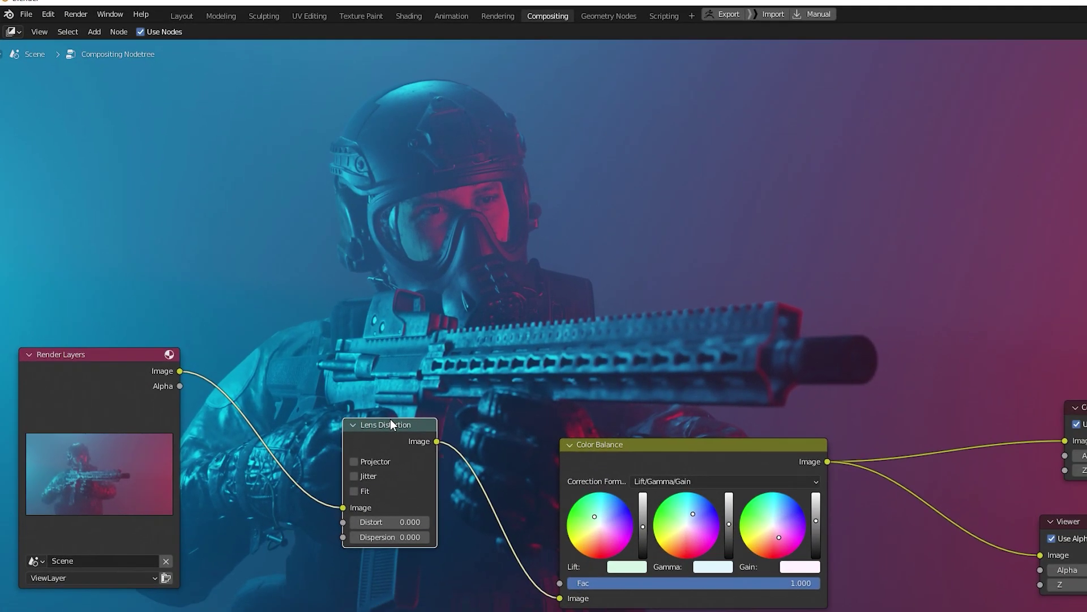
pyautogui.click(353, 492)
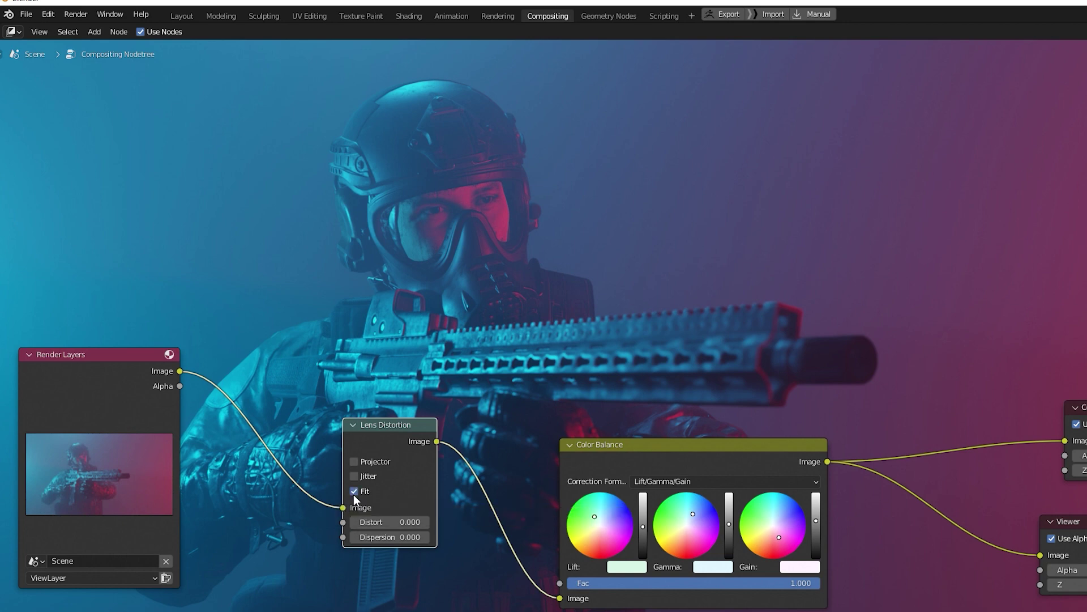
pyautogui.click(411, 537)
pyautogui.write('0.0')
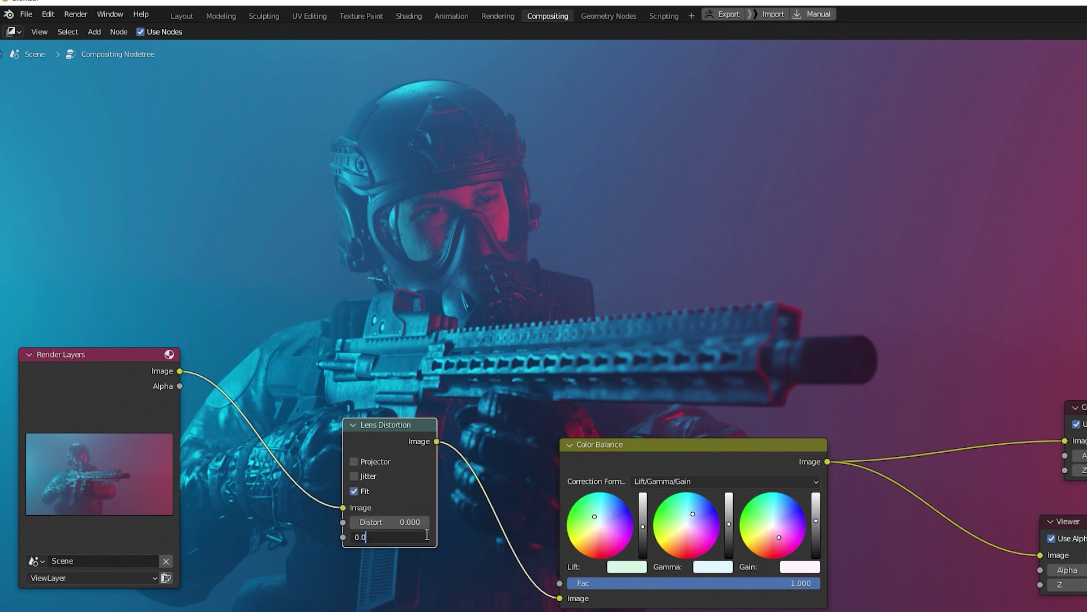
pyautogui.write('3')
pyautogui.press('Return')
pyautogui.moveTo(120, 356); pyautogui.dragTo(127, 333)
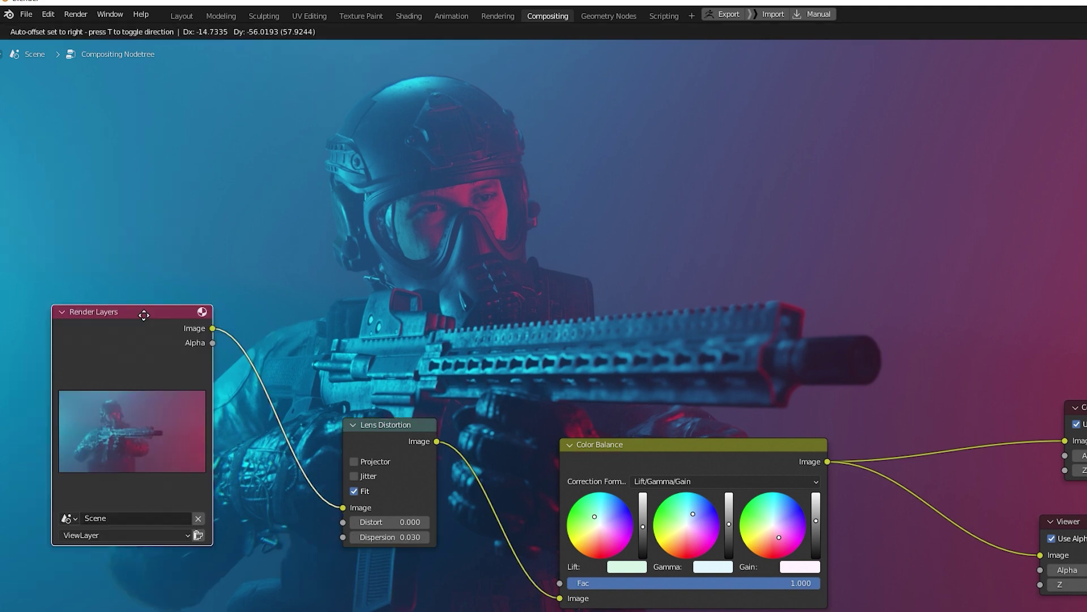
# Step: Add a second Lens Distortion right after Render Layers, in projector mode
pyautogui.click(89, 35)
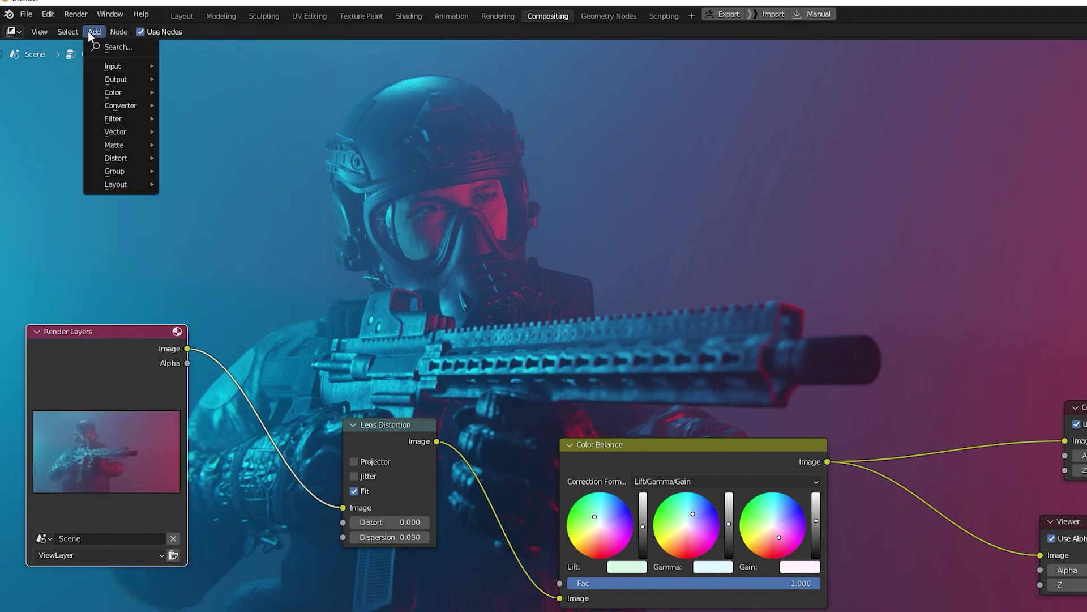
pyautogui.click(115, 45)
pyautogui.write('distort')
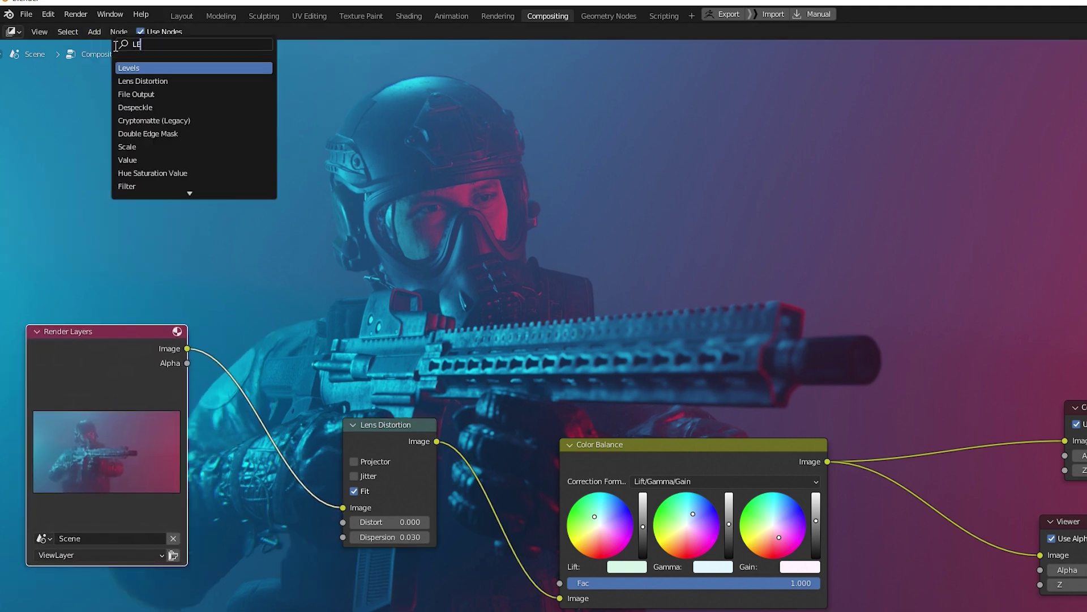
pyautogui.press('Return')
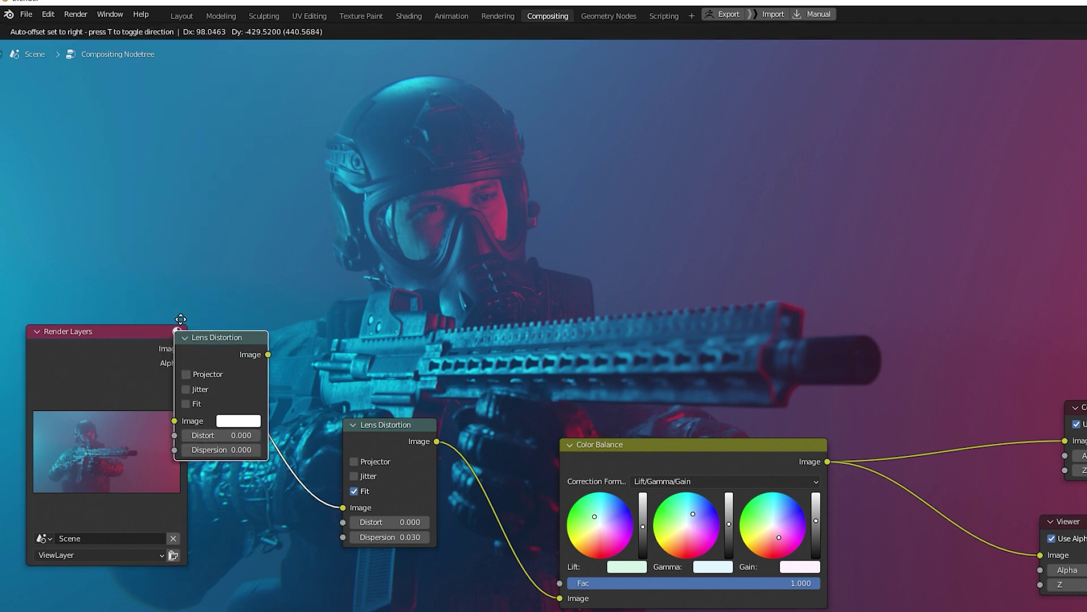
pyautogui.click(244, 334)
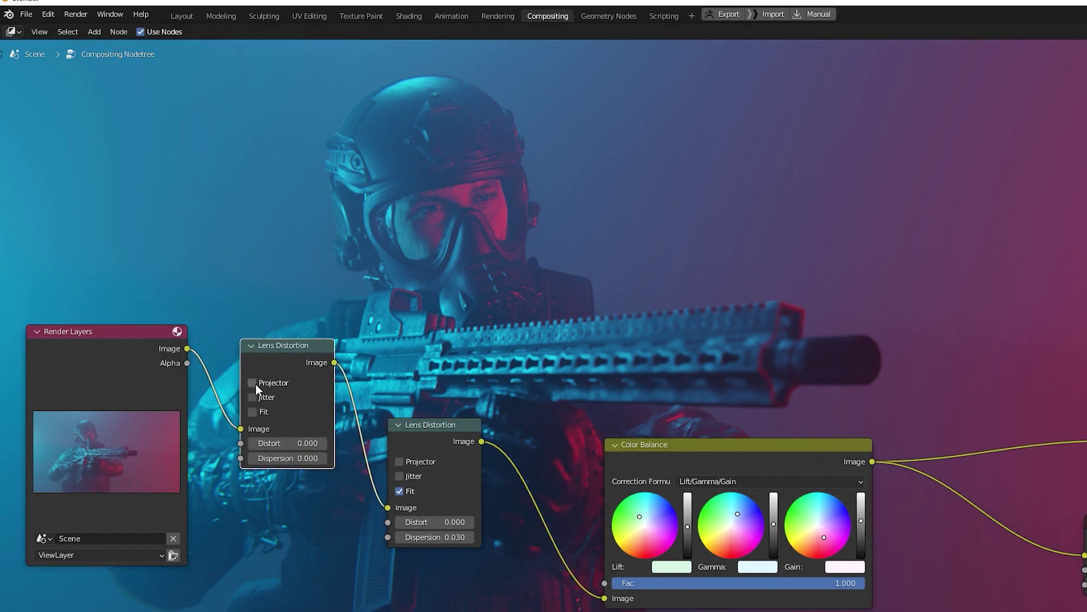
pyautogui.click(311, 458)
pyautogui.write('0.0')
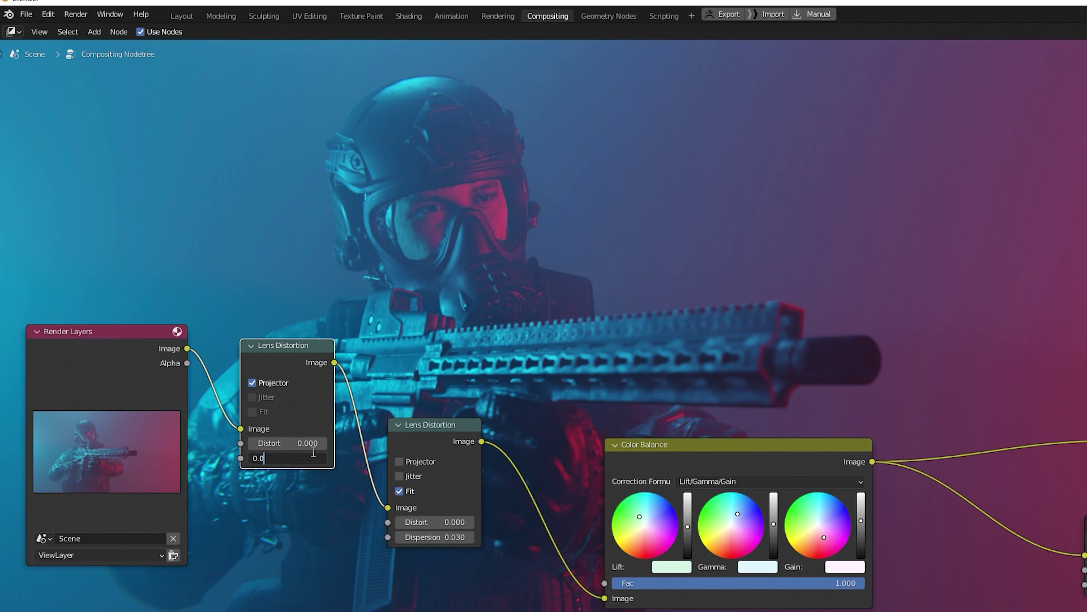
pyautogui.press('Return')
# Step: Show the composited render and set up Save As as JPEG at 100% quality
pyautogui.press('F11')
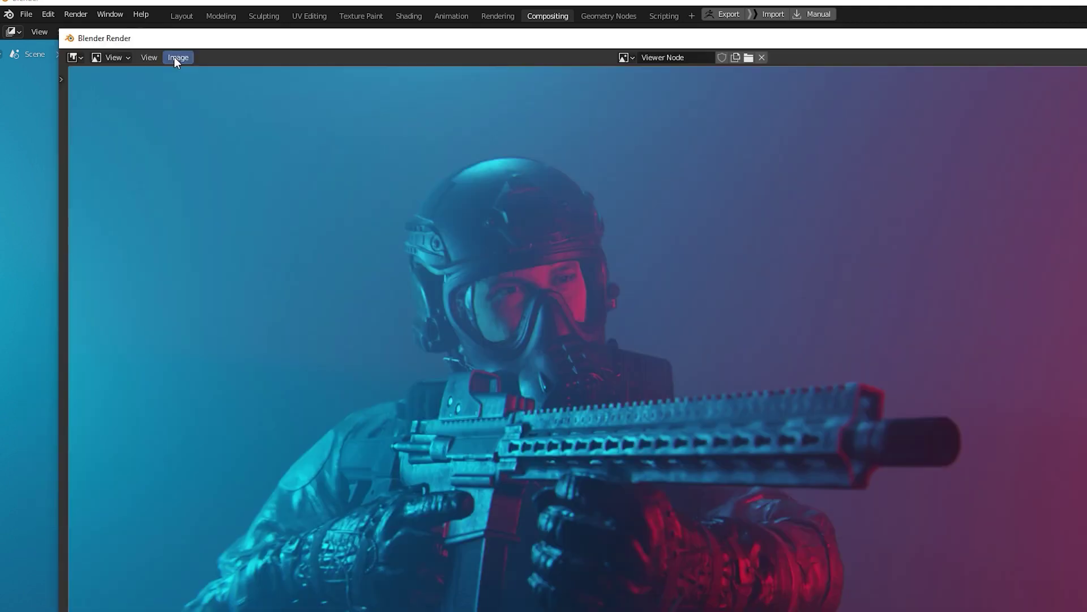
pyautogui.click(174, 57)
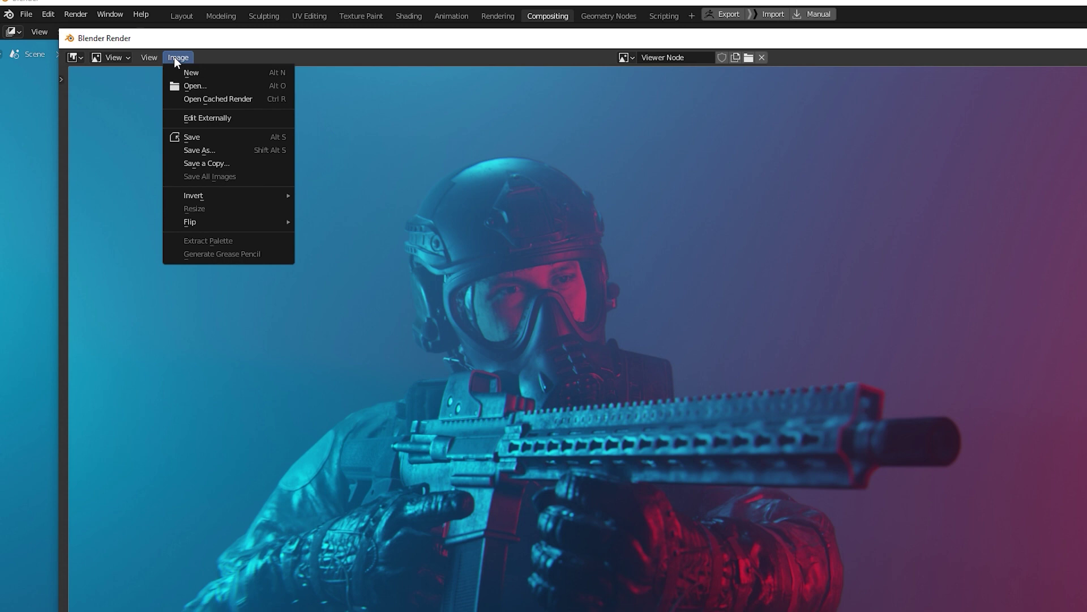
pyautogui.click(214, 150)
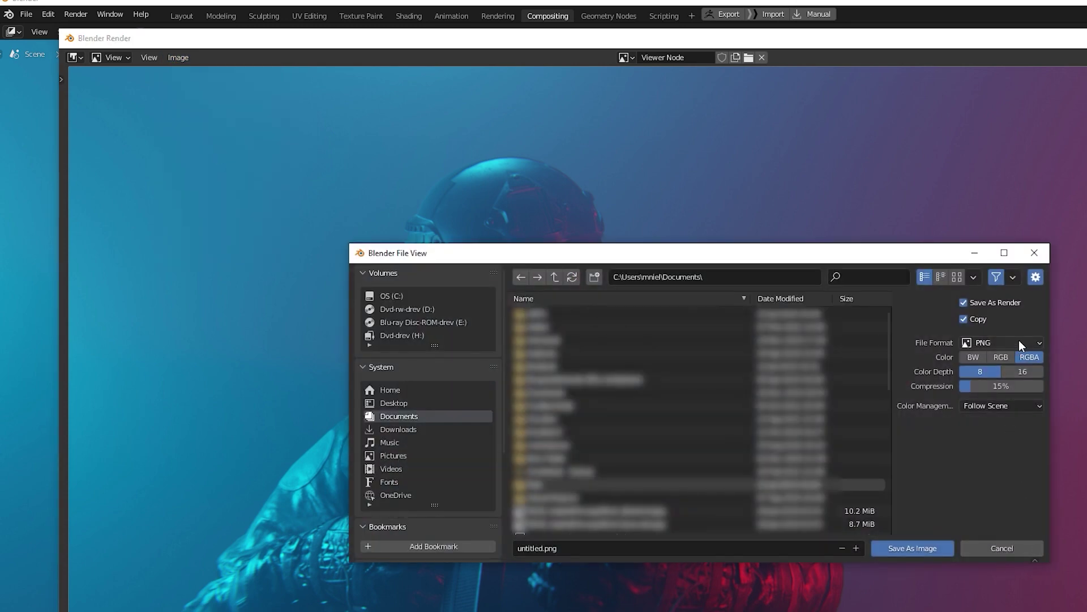
pyautogui.click(1037, 343)
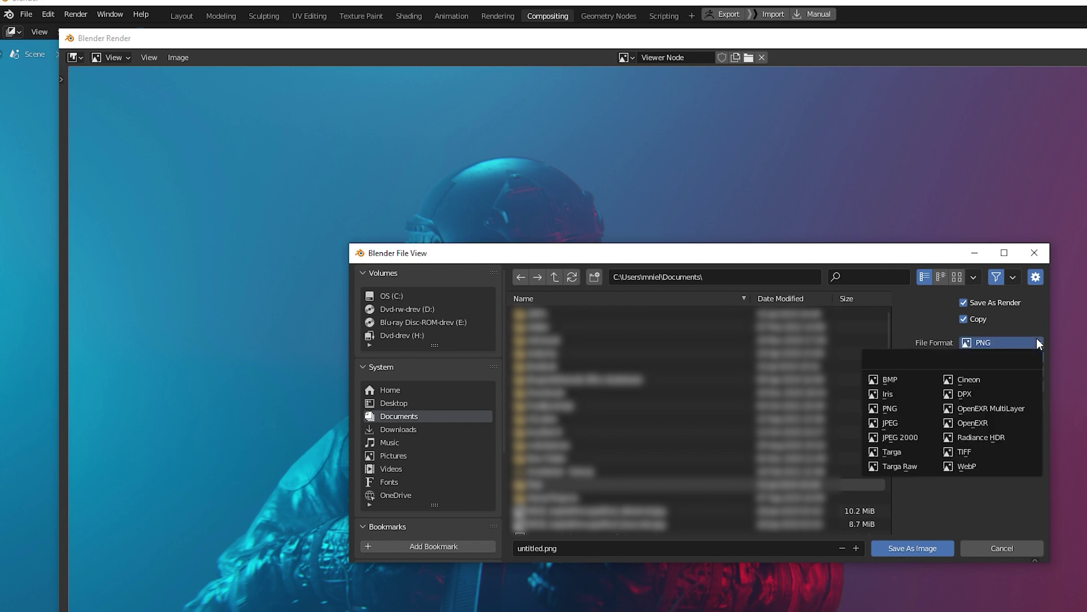
pyautogui.click(899, 424)
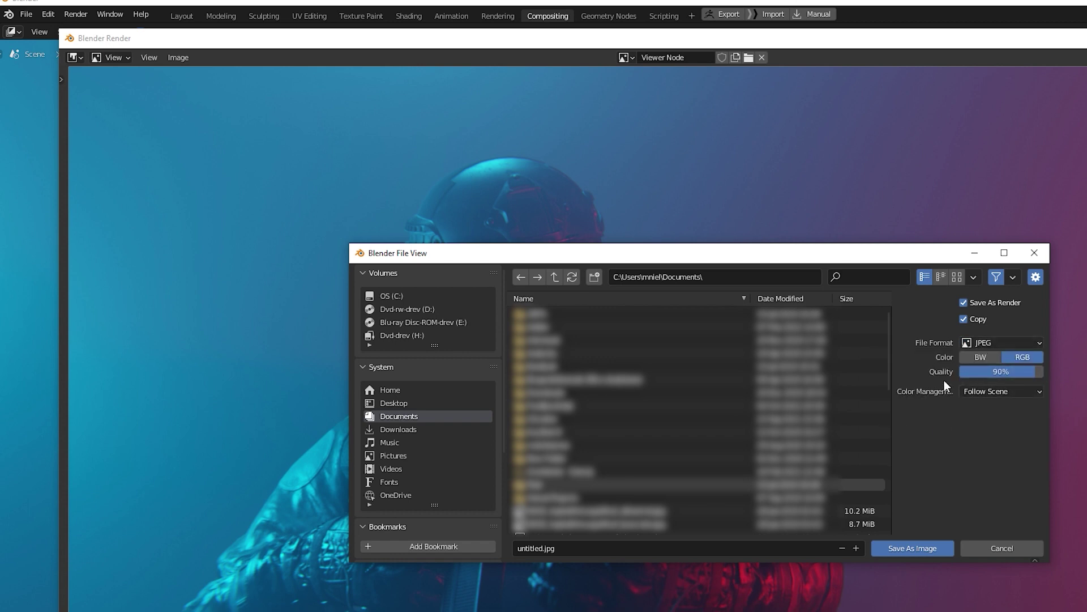
pyautogui.moveTo(1027, 373); pyautogui.dragTo(1054, 374)
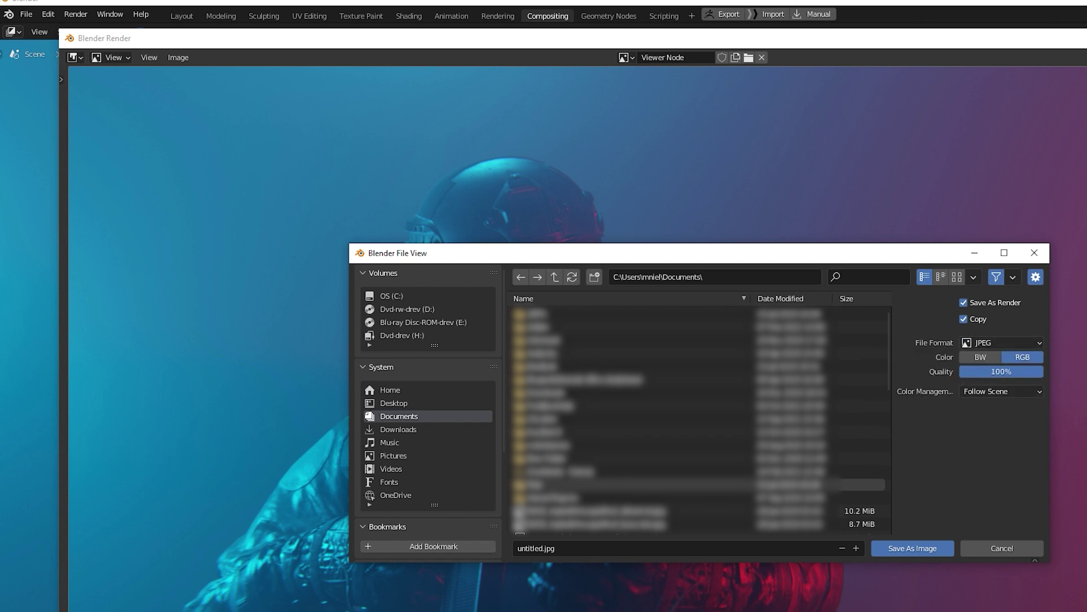